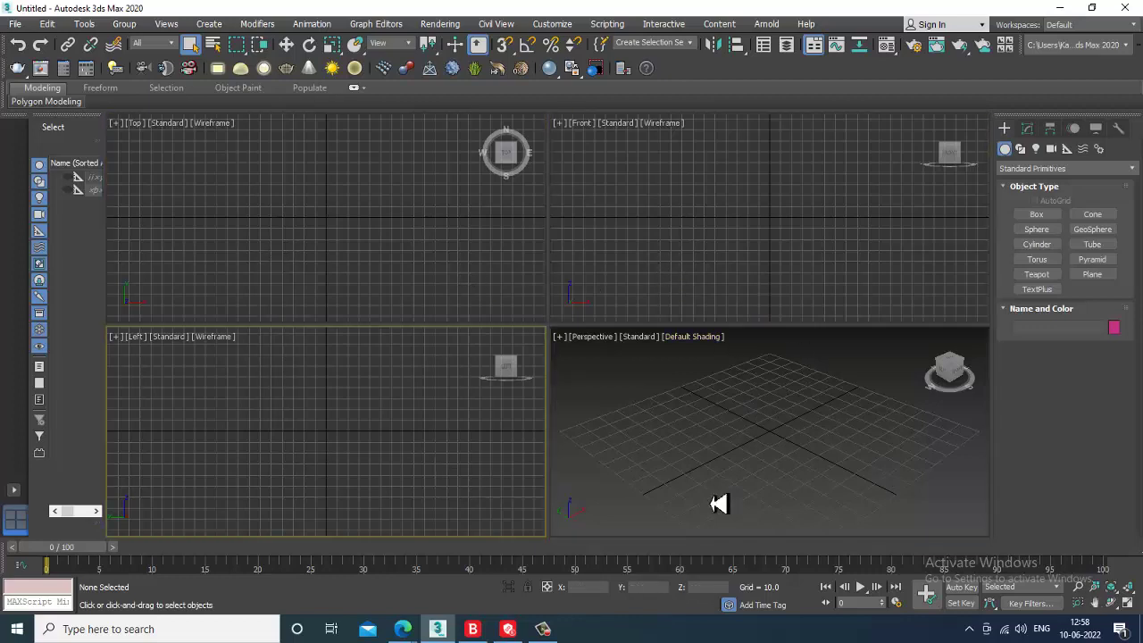
pyautogui.click(439, 25)
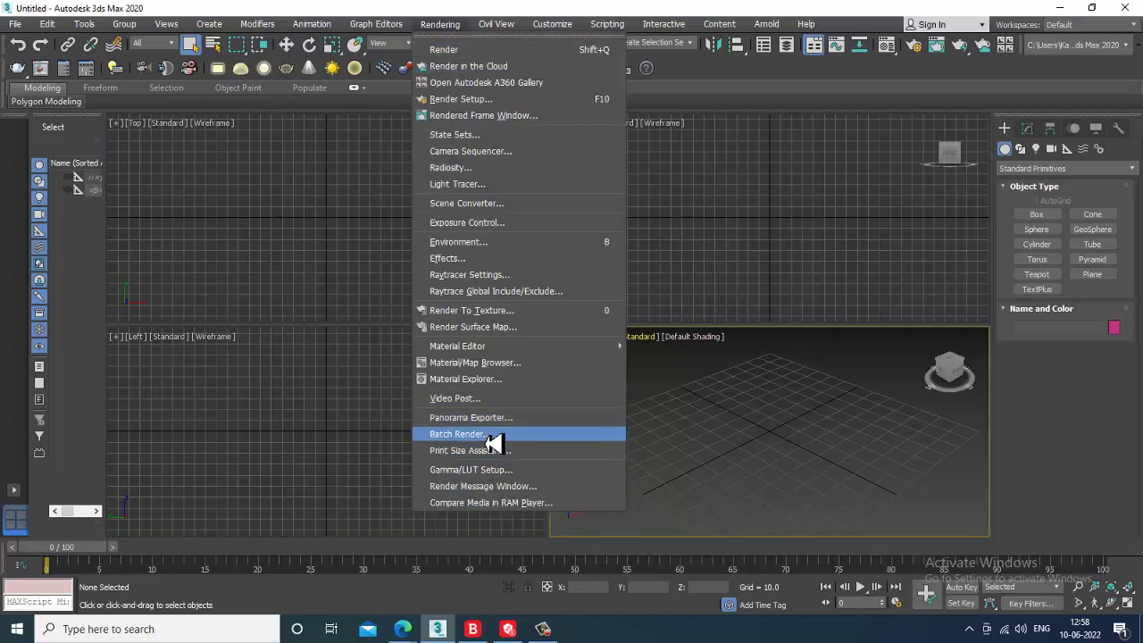
pyautogui.click(16, 29)
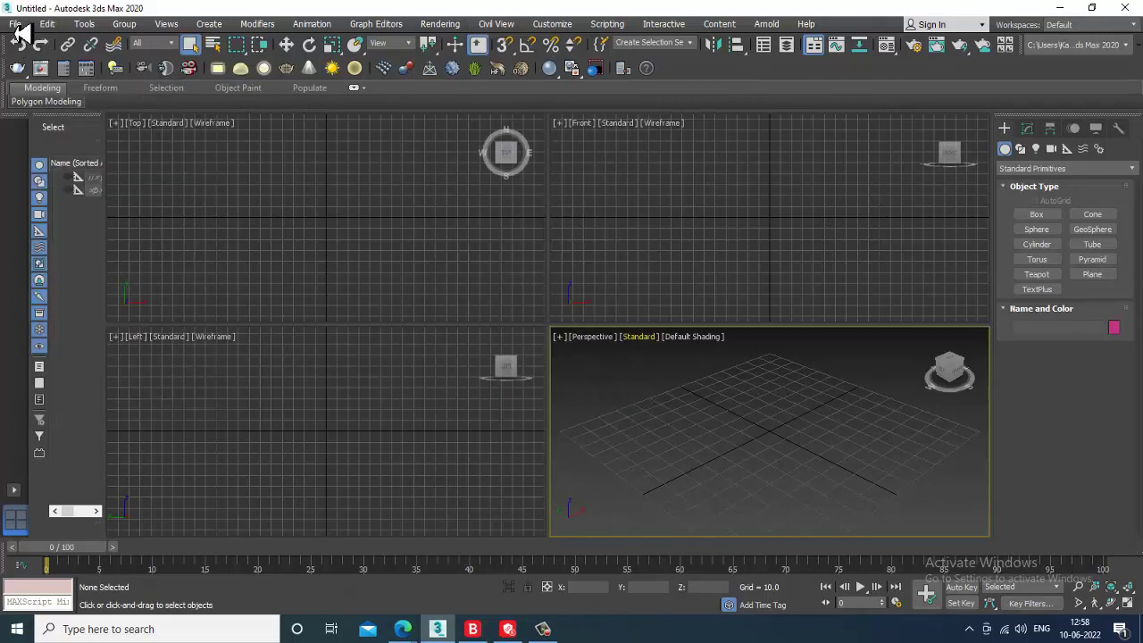
pyautogui.click(16, 24)
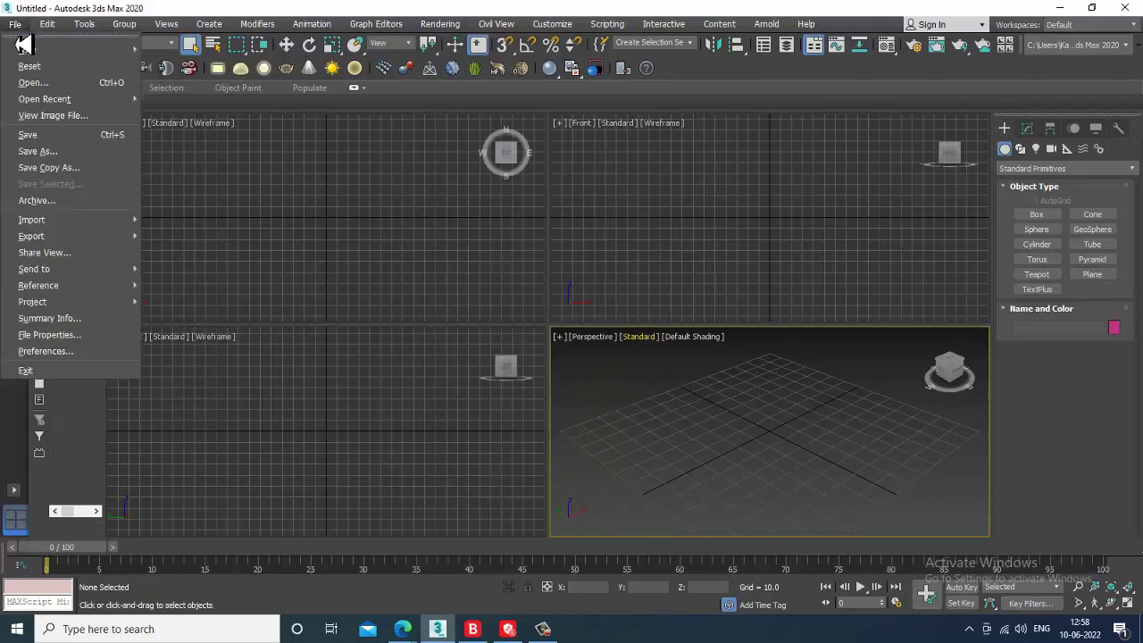
pyautogui.click(420, 61)
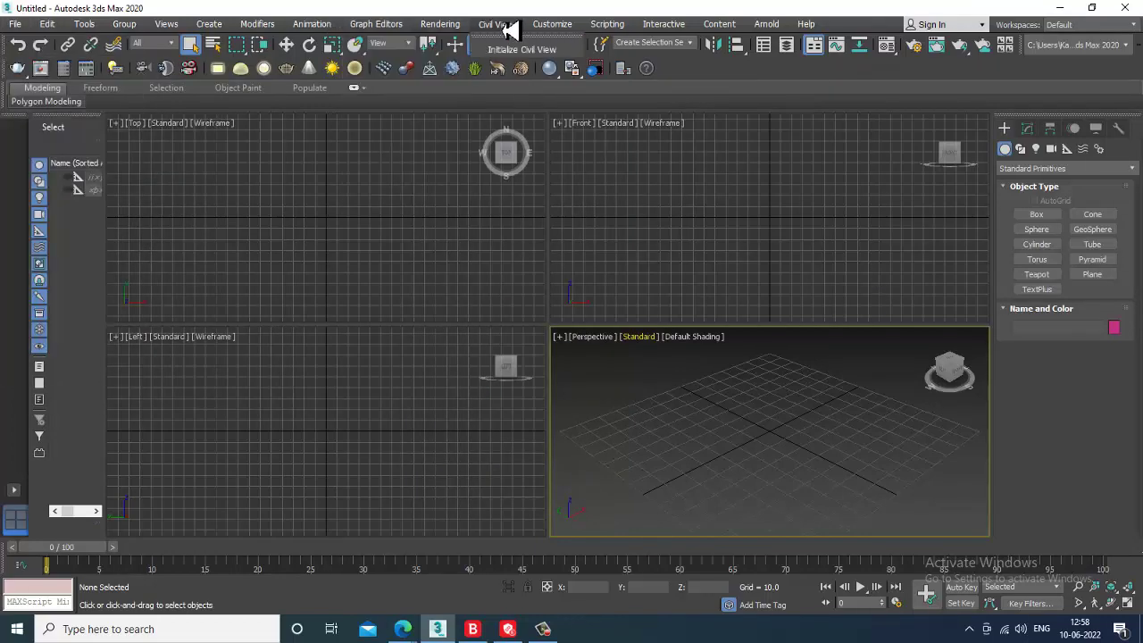
pyautogui.click(124, 24)
pyautogui.moveTo(209, 24)
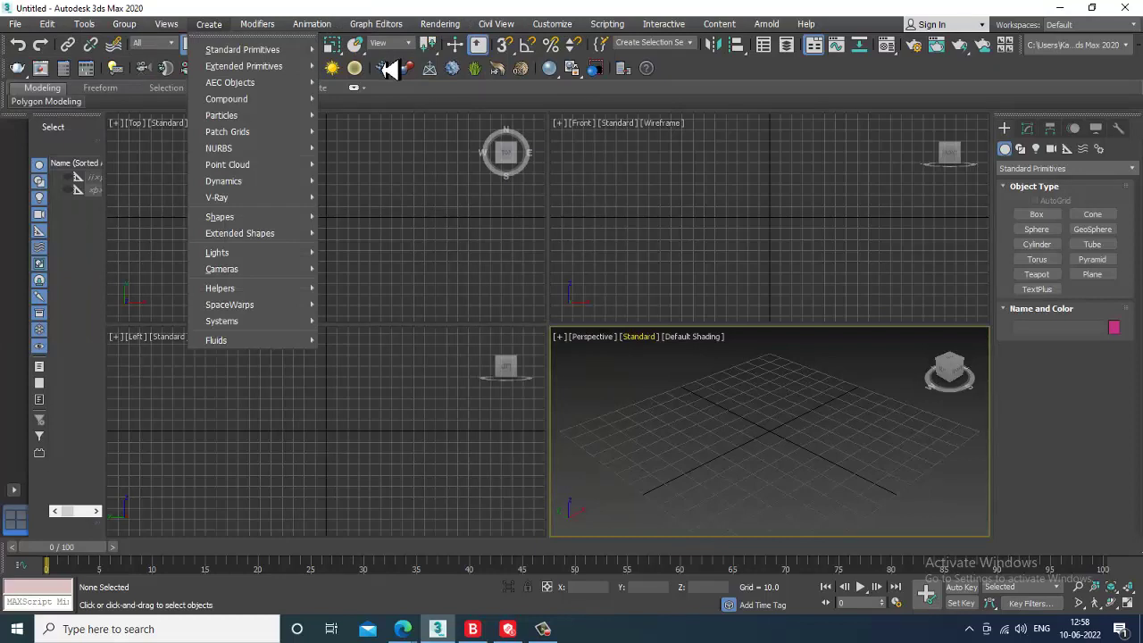
pyautogui.click(732, 257)
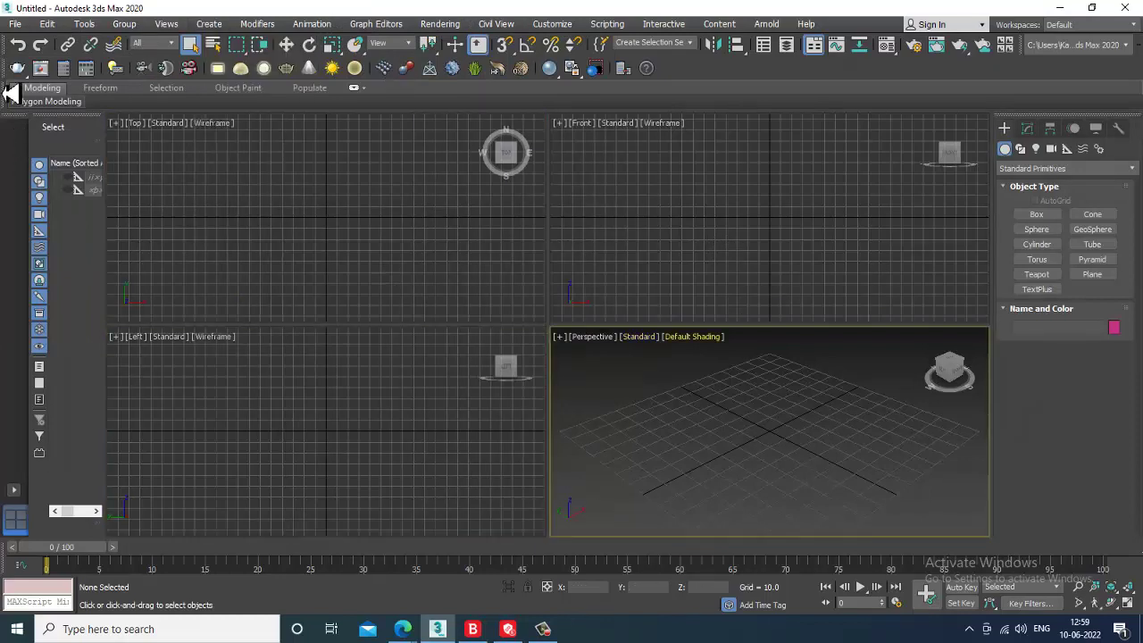
# View the reference image 55 of the train coach from the LHB Rajdhani folder under June 2022 on drive D
pyautogui.click(17, 26)
pyautogui.click(69, 115)
pyautogui.click(52, 259)
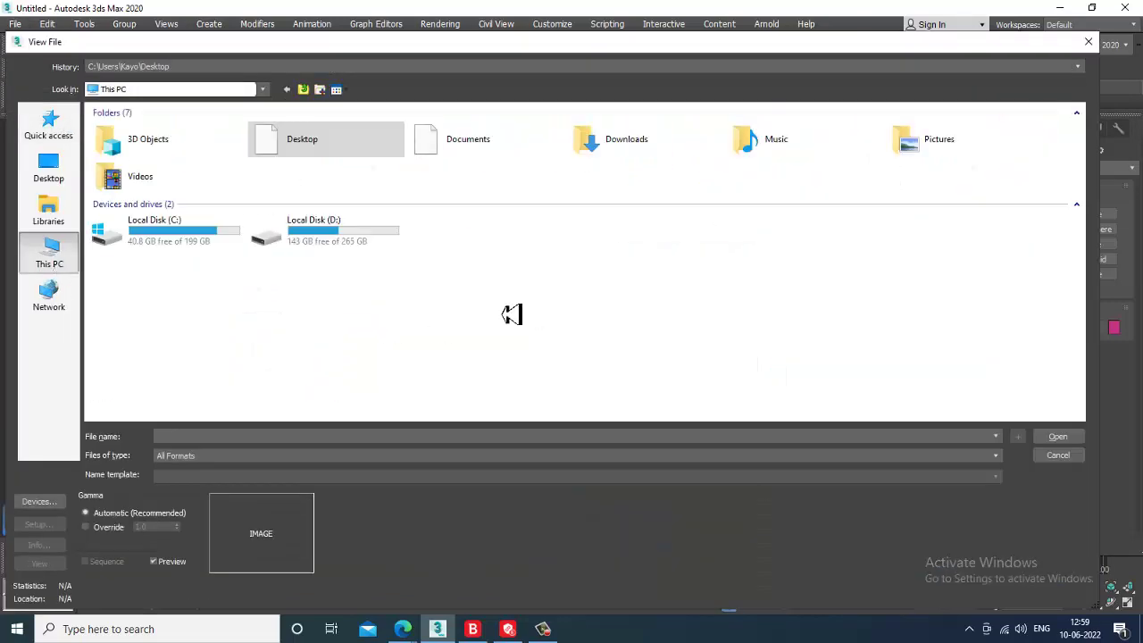
pyautogui.doubleClick(334, 235)
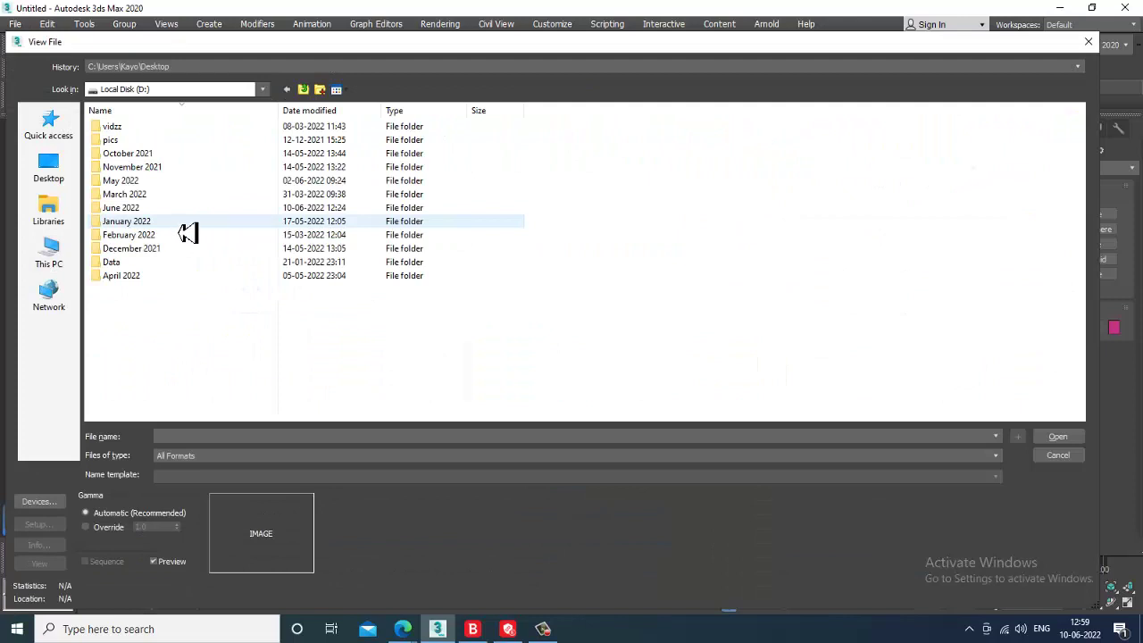
pyautogui.doubleClick(132, 209)
pyautogui.doubleClick(514, 190)
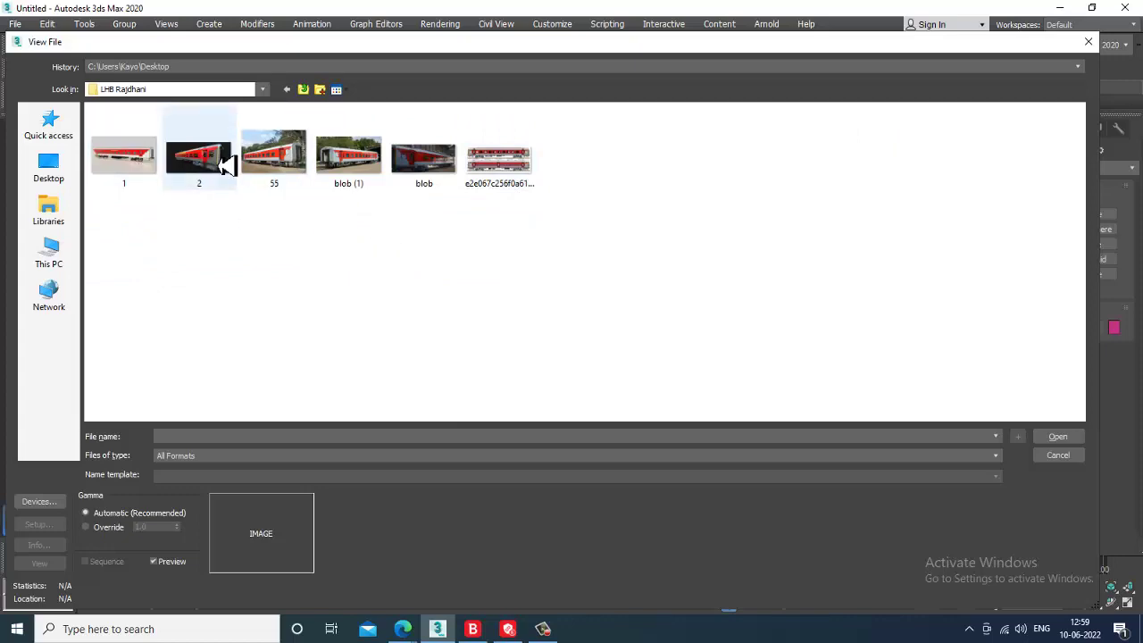
pyautogui.doubleClick(300, 170)
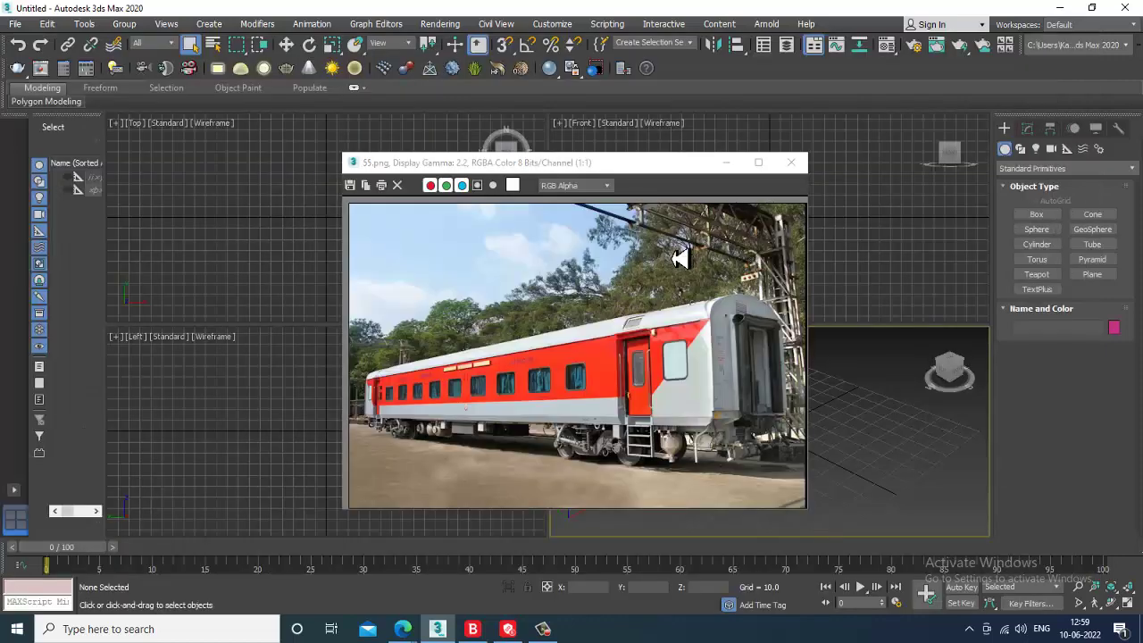
# Move and enlarge the reference image window so it sits beside the scene, and maximise the Perspective viewport
pyautogui.moveTo(603, 168); pyautogui.dragTo(204, 102)
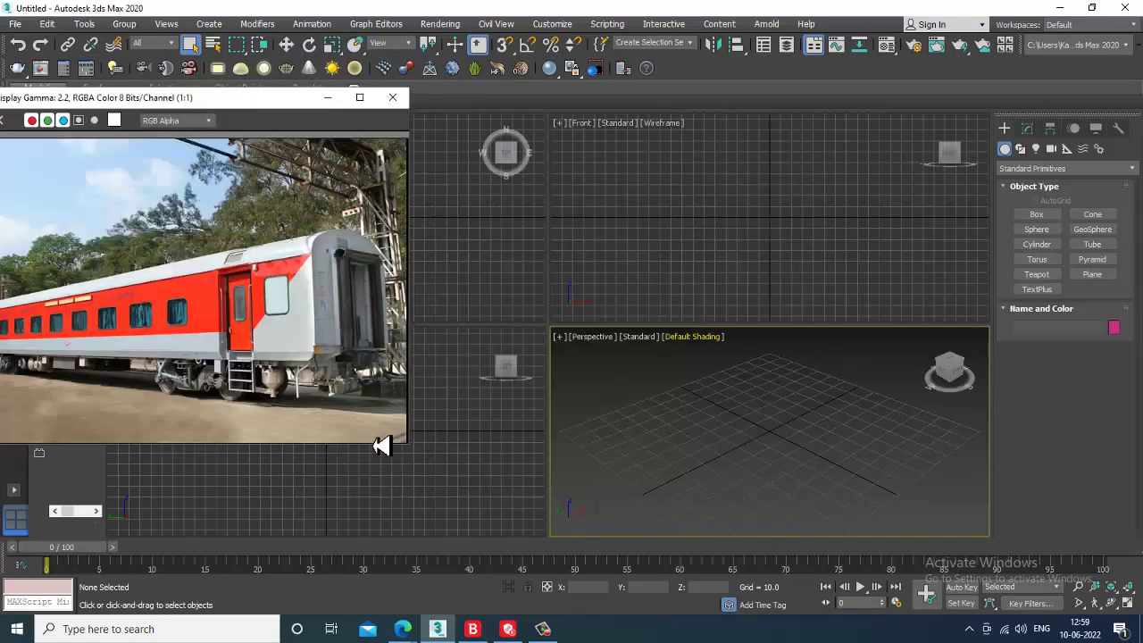
pyautogui.moveTo(417, 460); pyautogui.dragTo(514, 529)
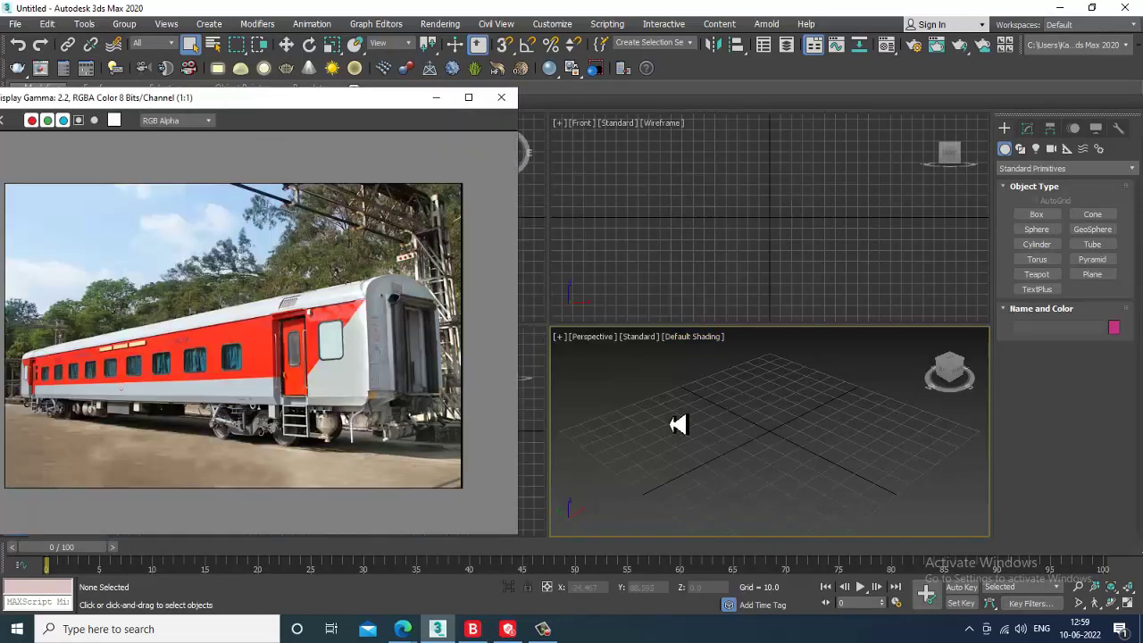
pyautogui.hotkey('alt', 'w')
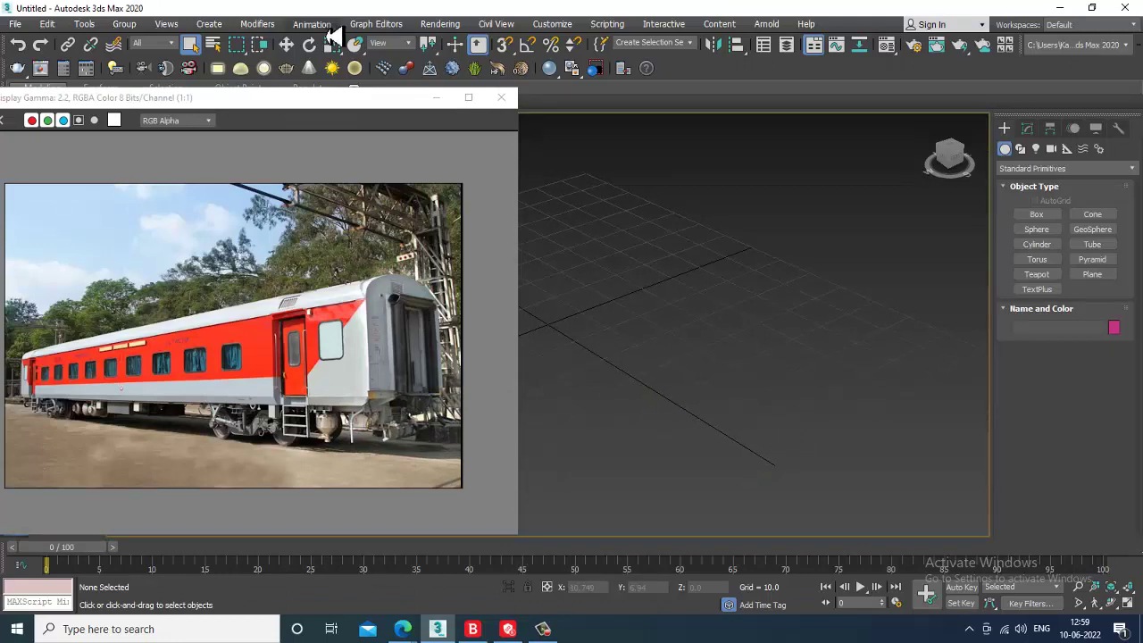
pyautogui.click(325, 105)
pyautogui.moveTo(326, 105); pyautogui.dragTo(280, 99)
pyautogui.scroll(2, 725, 342)
pyautogui.scroll(-5, 717, 354)
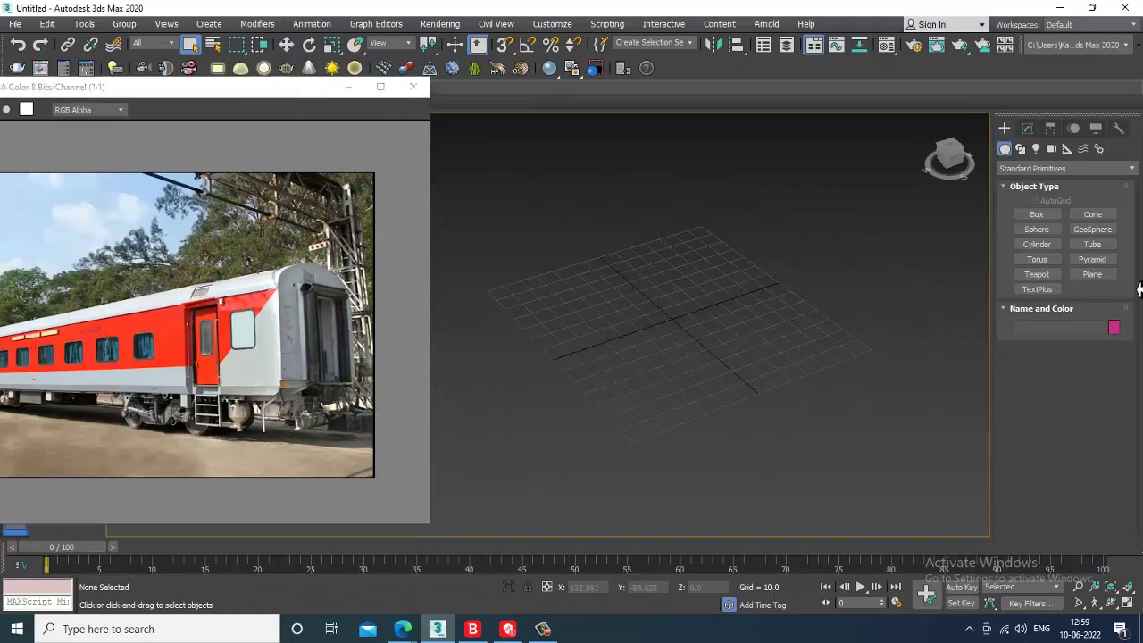
# Draw a ground plane about 337 long and 349 wide in the Perspective viewport
pyautogui.click(1106, 275)
pyautogui.moveTo(692, 196)
pyautogui.mouseDown()
pyautogui.moveTo(621, 426)
pyautogui.moveTo(539, 586)
pyautogui.mouseUp()
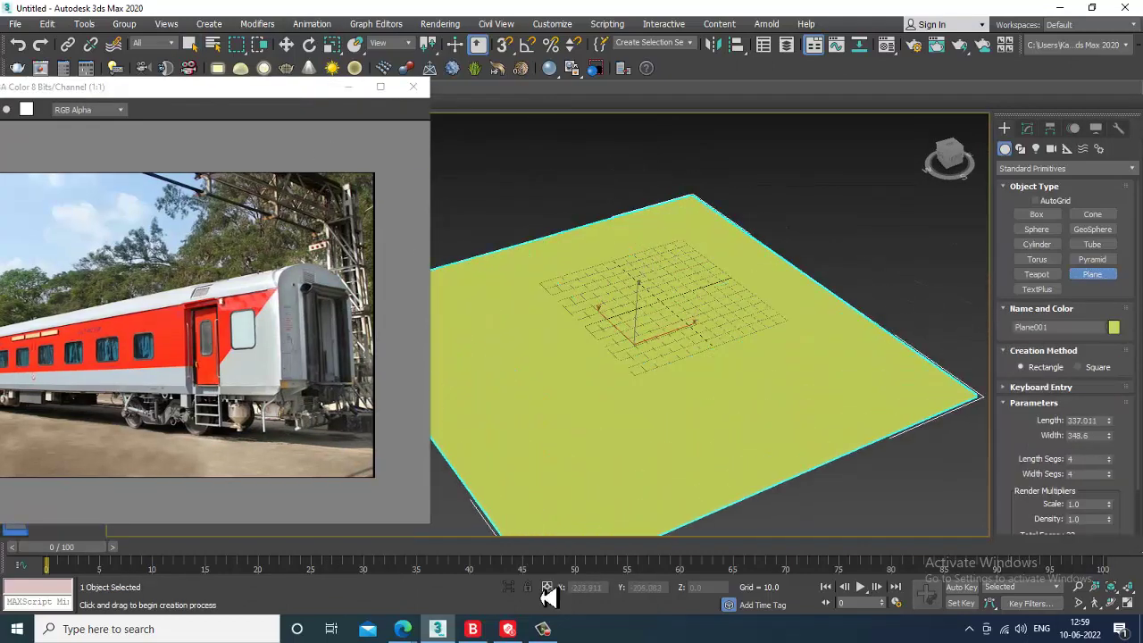
pyautogui.press('w')
# Draw a long box for the coach body in the Top viewport, about 73 long, 446 wide and 34 high
pyautogui.hotkey('alt', 'w')
pyautogui.hotkey('alt', 'w')
pyautogui.moveTo(483, 269); pyautogui.dragTo(718, 286, button='middle')
pyautogui.scroll(-2, 506, 274)
pyautogui.click(1036, 216)
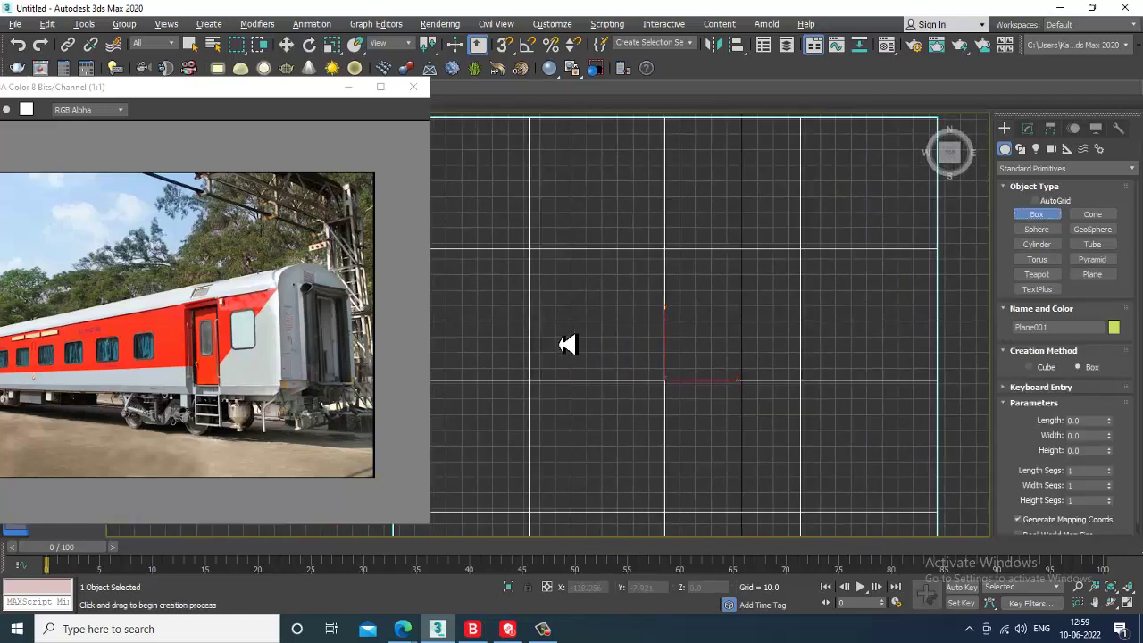
pyautogui.scroll(-3, 571, 339)
pyautogui.moveTo(500, 308); pyautogui.dragTo(850, 370)
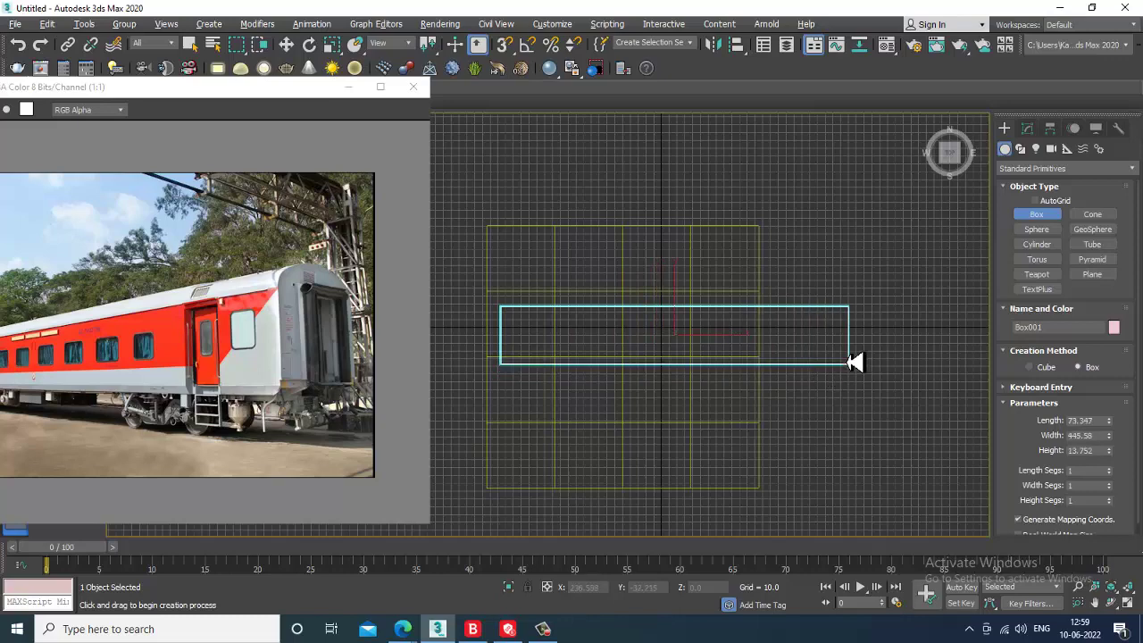
pyautogui.click(850, 350)
pyautogui.press('w')
# Increase the box's length to about 94 and its height to about 91
pyautogui.hotkey('alt', 'w')
pyautogui.hotkey('alt', 'w')
pyautogui.keyDown('alt'); pyautogui.moveTo(921, 434); pyautogui.dragTo(794, 393, button='middle'); pyautogui.keyUp('alt')
pyautogui.scroll(-3, 793, 393)
pyautogui.click(1028, 127)
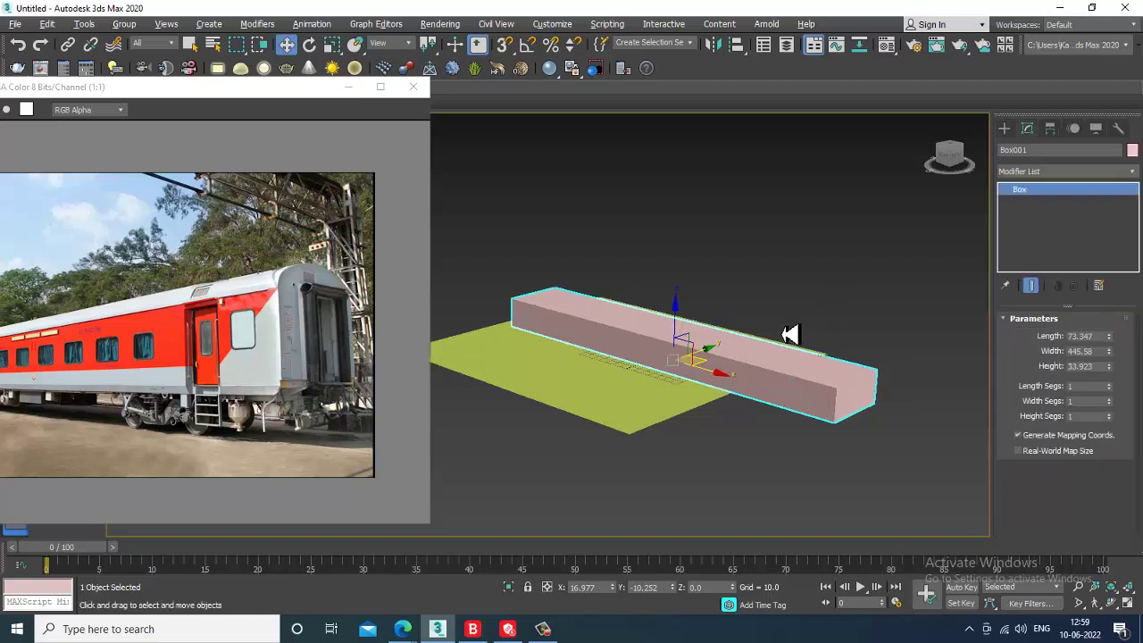
pyautogui.scroll(3, 811, 340)
pyautogui.keyDown('alt'); pyautogui.moveTo(810, 340); pyautogui.dragTo(793, 333, button='middle'); pyautogui.keyUp('alt')
pyautogui.moveTo(1110, 354); pyautogui.dragTo(1117, 324)
pyautogui.keyDown('alt'); pyautogui.moveTo(717, 353); pyautogui.dragTo(713, 345, button='middle'); pyautogui.keyUp('alt')
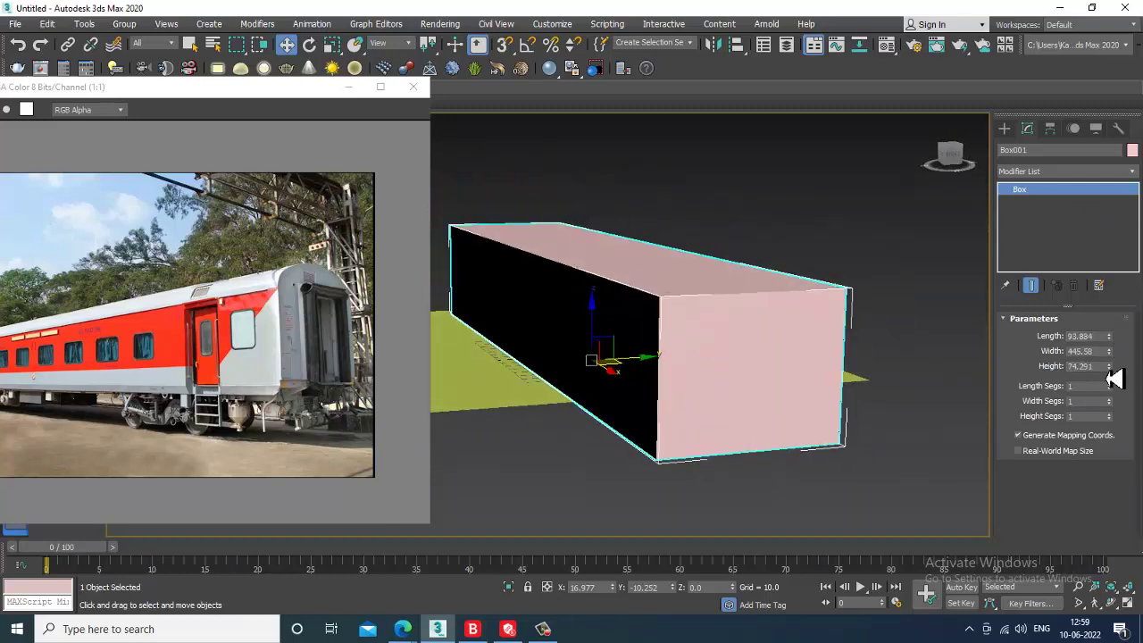
pyautogui.moveTo(1115, 379); pyautogui.dragTo(1120, 355)
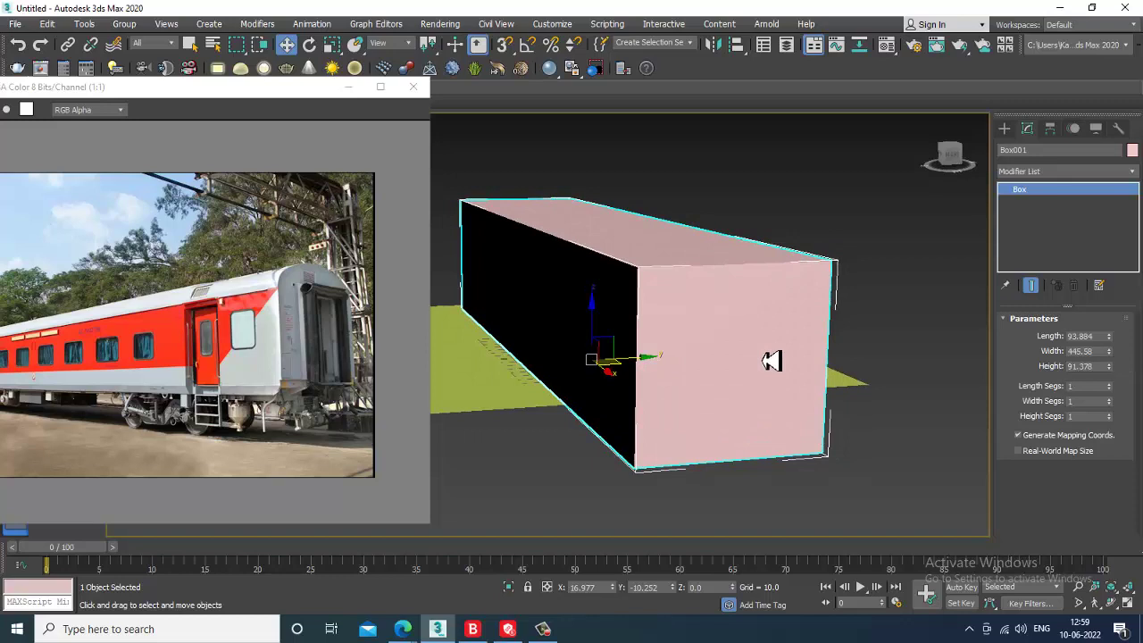
# Convert the coach body box to an Editable Poly
pyautogui.moveTo(742, 316)
pyautogui.keyDown('alt'); pyautogui.mouseDown(button='middle')
pyautogui.moveTo(771, 330)
pyautogui.moveTo(760, 324)
pyautogui.mouseUp(button='middle'); pyautogui.keyUp('alt')
pyautogui.rightClick(721, 263)
pyautogui.moveTo(804, 402)
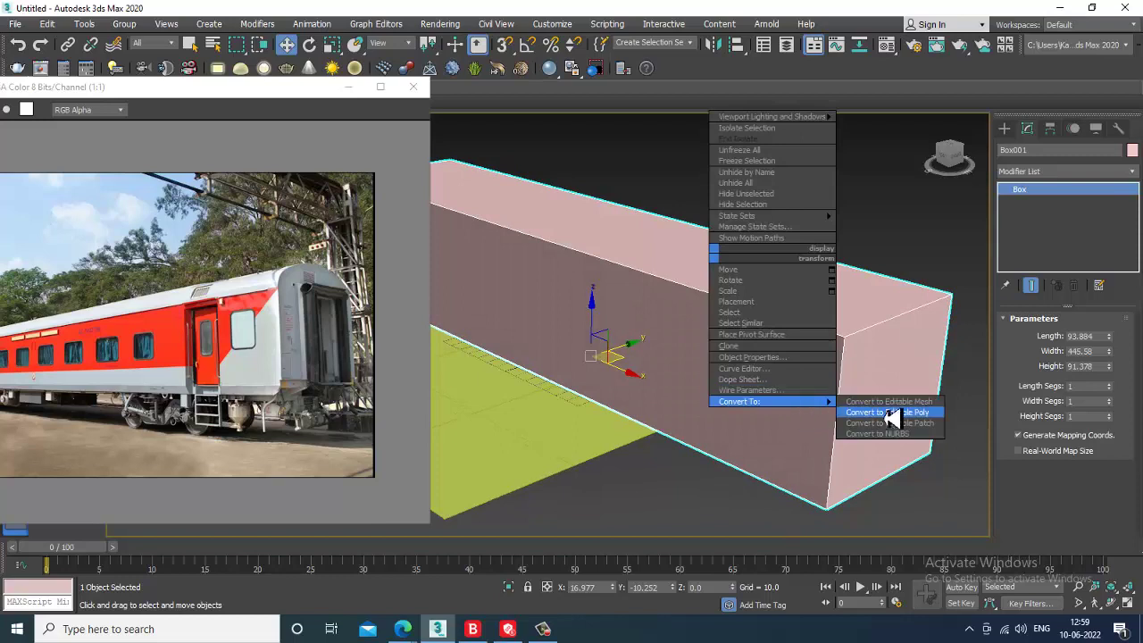
pyautogui.click(894, 414)
# Select the four vertices at the far end of the box and move them outward to lengthen the coach body
pyautogui.keyDown('alt'); pyautogui.moveTo(788, 365); pyautogui.dragTo(602, 200, button='middle'); pyautogui.keyUp('alt')
pyautogui.press('1')
pyautogui.moveTo(581, 179); pyautogui.dragTo(774, 447)
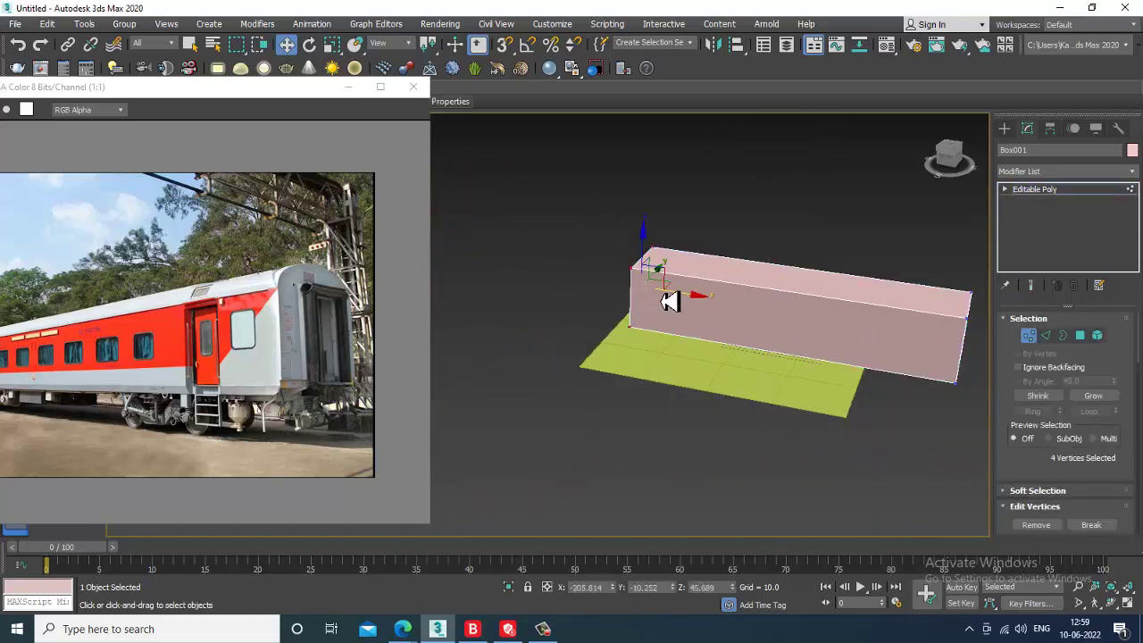
pyautogui.keyDown('alt'); pyautogui.moveTo(618, 294); pyautogui.dragTo(1002, 387, button='middle'); pyautogui.keyUp('alt')
# Raise the top polygon of the coach body to a height of about 99
pyautogui.click(1080, 335)
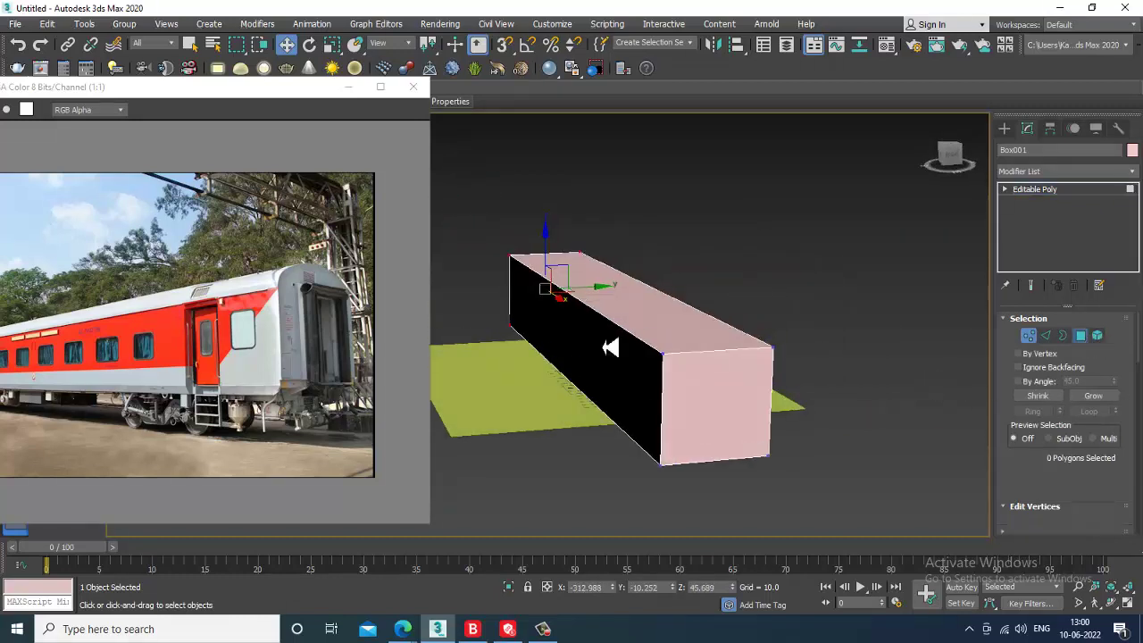
pyautogui.click(717, 331)
pyautogui.moveTo(614, 261); pyautogui.dragTo(614, 255)
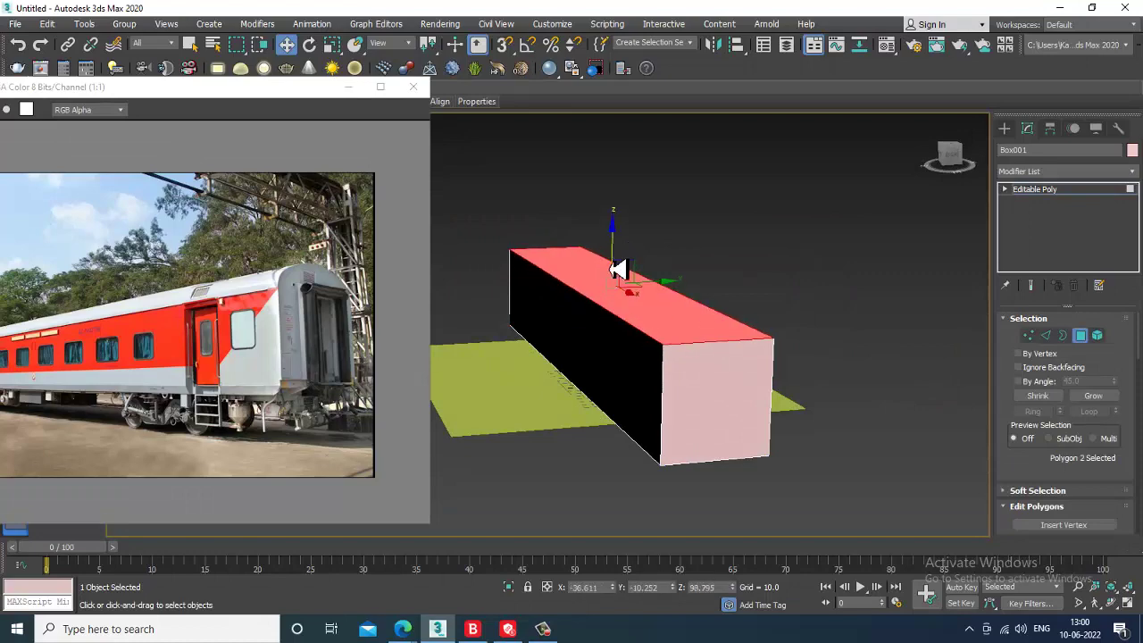
# Select the crosswise top and bottom edges of the coach body in the Left viewport and connect them with 4 segments
pyautogui.hotkey('alt', 'w')
pyautogui.rightClick(786, 230)
pyautogui.hotkey('alt', 'w')
pyautogui.hotkey('alt', 'w')
pyautogui.rightClick(523, 485)
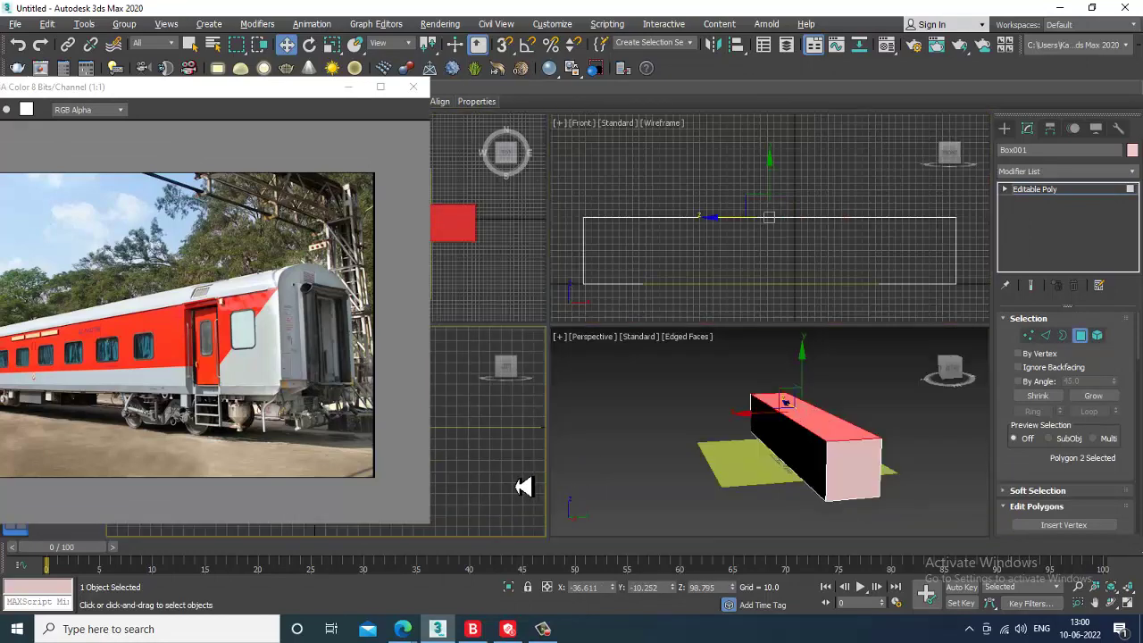
pyautogui.hotkey('alt', 'w')
pyautogui.press('z')
pyautogui.scroll(-3, 674, 347)
pyautogui.moveTo(674, 347); pyautogui.dragTo(697, 145, button='middle')
pyautogui.scroll(-3, 717, 262)
pyautogui.moveTo(712, 262); pyautogui.dragTo(712, 256, button='middle')
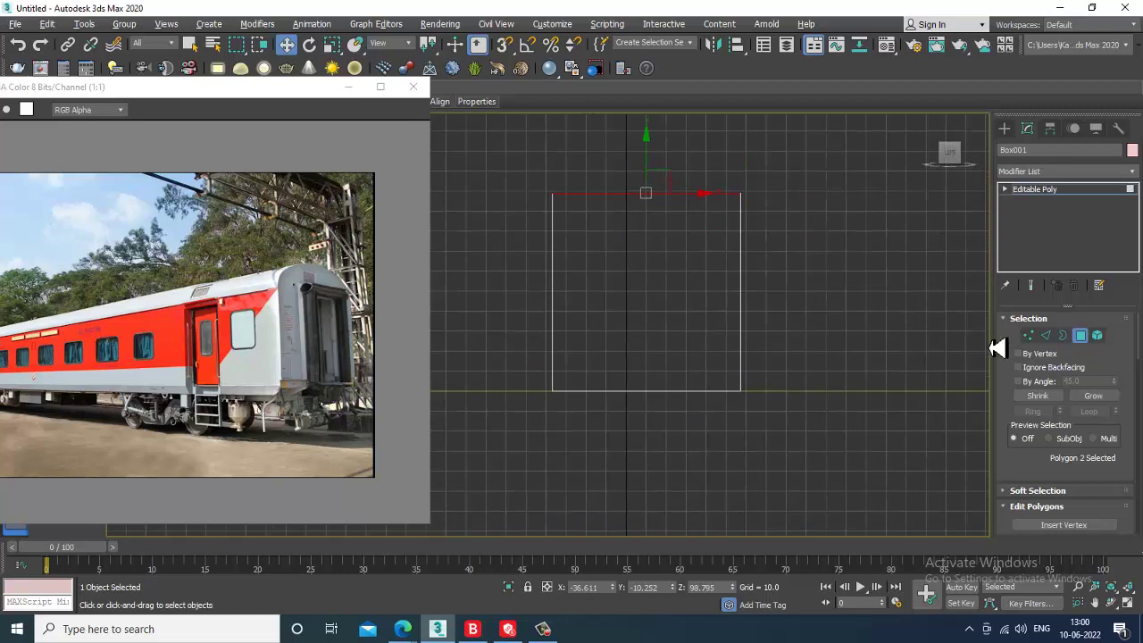
pyautogui.click(1046, 338)
pyautogui.moveTo(609, 176); pyautogui.dragTo(661, 480)
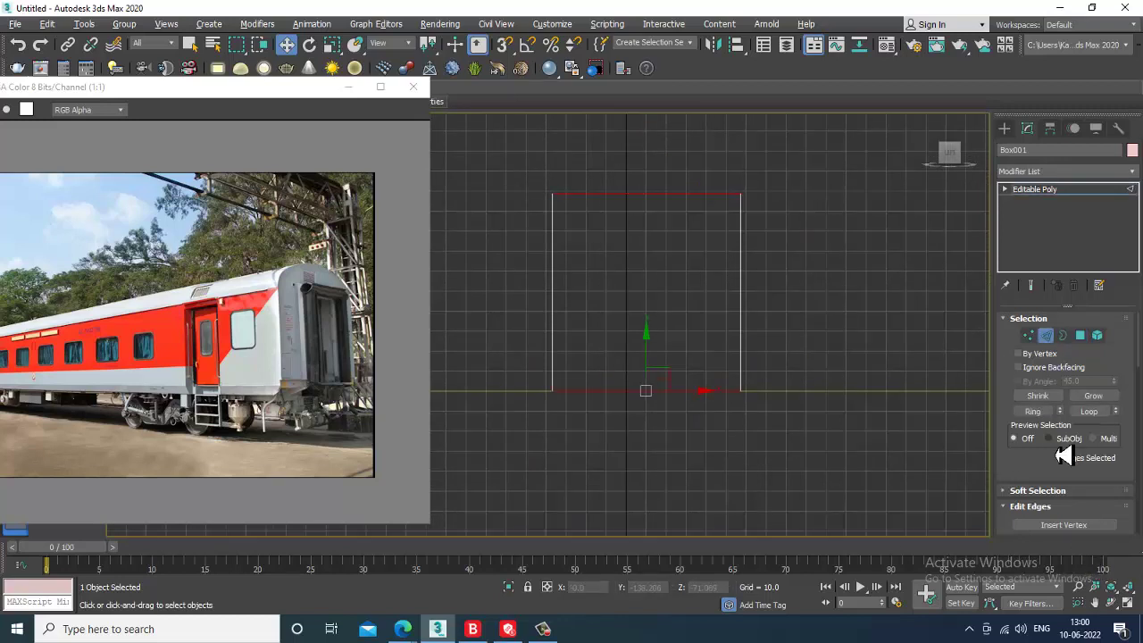
pyautogui.scroll(-3, 1063, 456)
pyautogui.click(1112, 483)
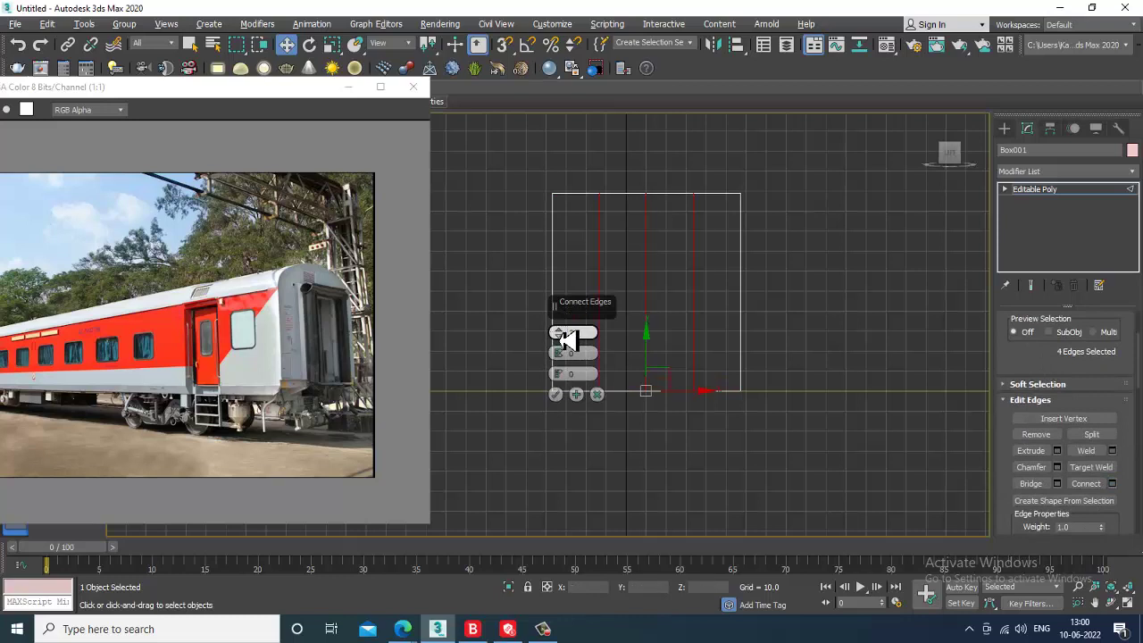
pyautogui.click(560, 332)
pyautogui.click(555, 394)
# Raise the inner top vertices of the coach body into an arched roof, with the middle four at about Z 107
pyautogui.moveTo(705, 291); pyautogui.dragTo(726, 354, button='middle')
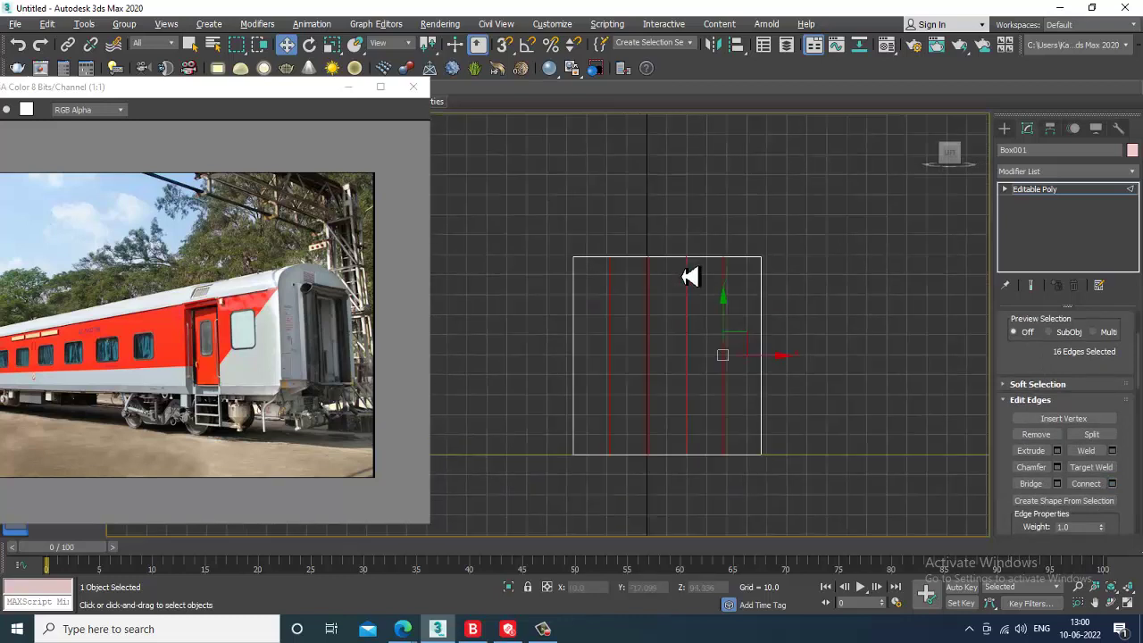
pyautogui.scroll(2, 691, 277)
pyautogui.press('1')
pyautogui.moveTo(777, 293); pyautogui.dragTo(775, 291)
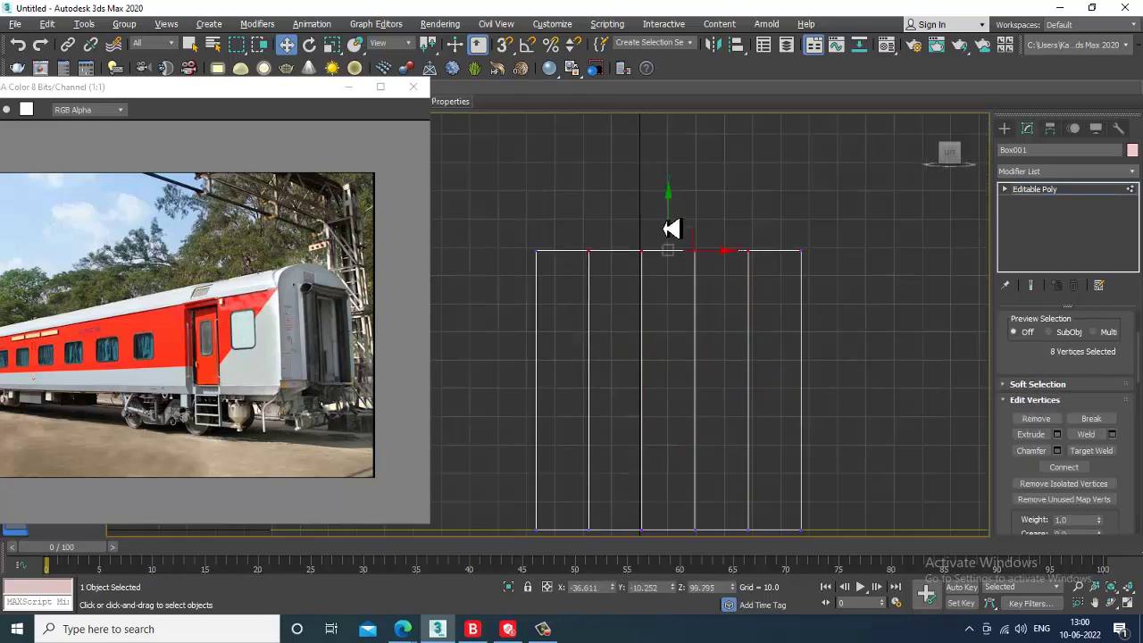
pyautogui.moveTo(676, 225); pyautogui.dragTo(684, 221)
pyautogui.moveTo(574, 222); pyautogui.dragTo(783, 281)
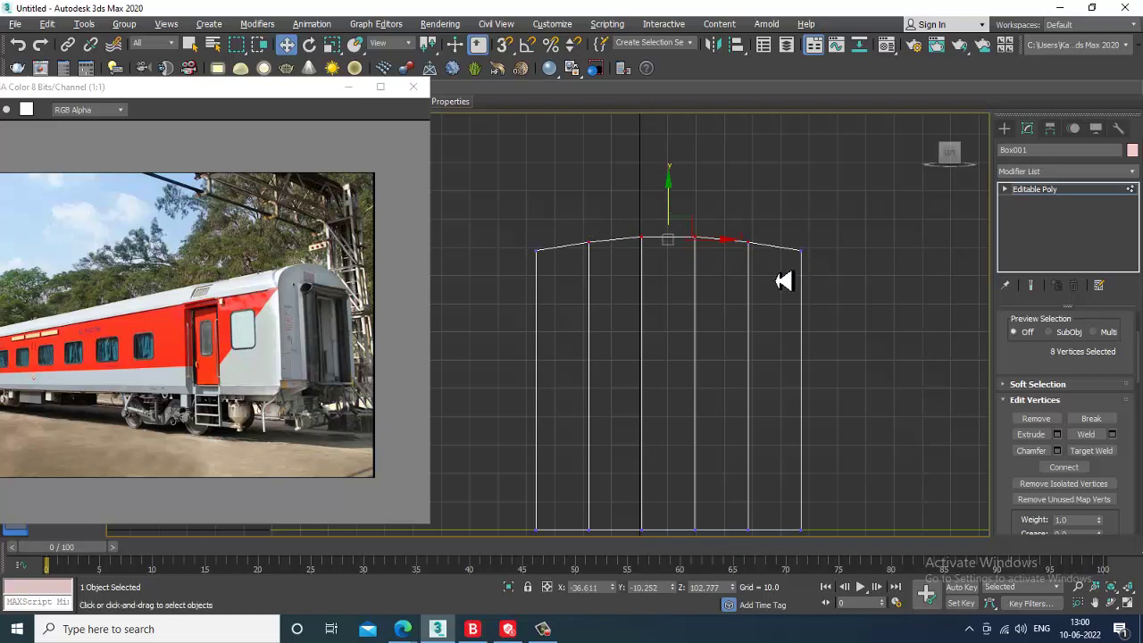
pyautogui.moveTo(679, 217)
pyautogui.mouseDown()
pyautogui.moveTo(719, 266)
pyautogui.moveTo(671, 207)
pyautogui.mouseUp()
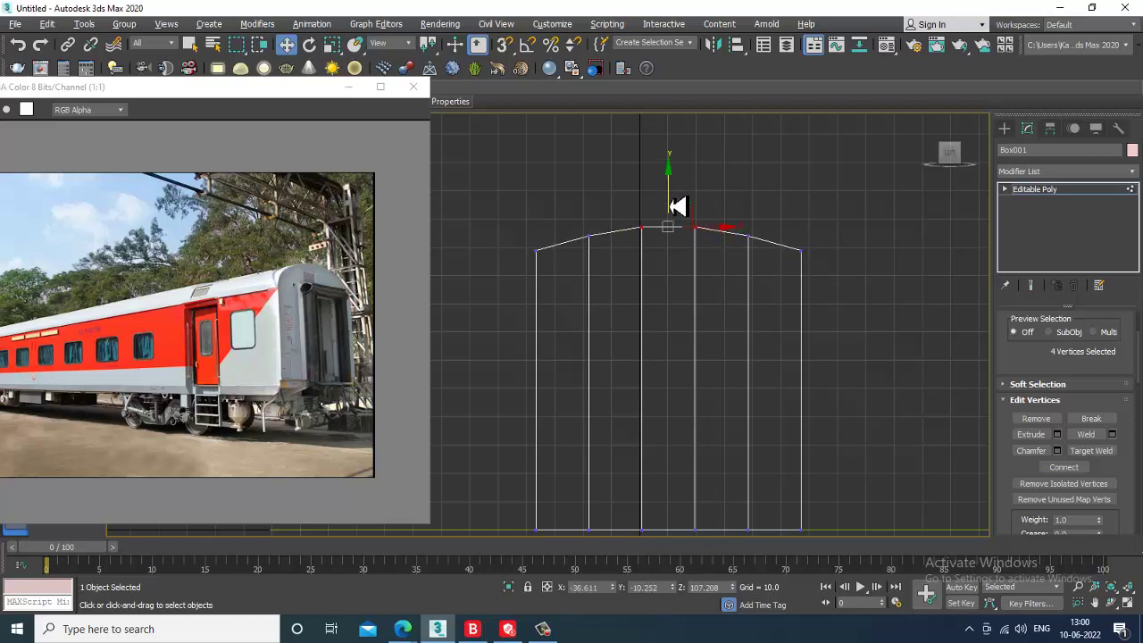
pyautogui.hotkey('alt', 'w')
pyautogui.middleClick(859, 428)
pyautogui.hotkey('alt', 'w')
pyautogui.keyDown('alt'); pyautogui.moveTo(814, 380); pyautogui.dragTo(767, 363, button='middle'); pyautogui.keyUp('alt')
pyautogui.scroll(3, 759, 361)
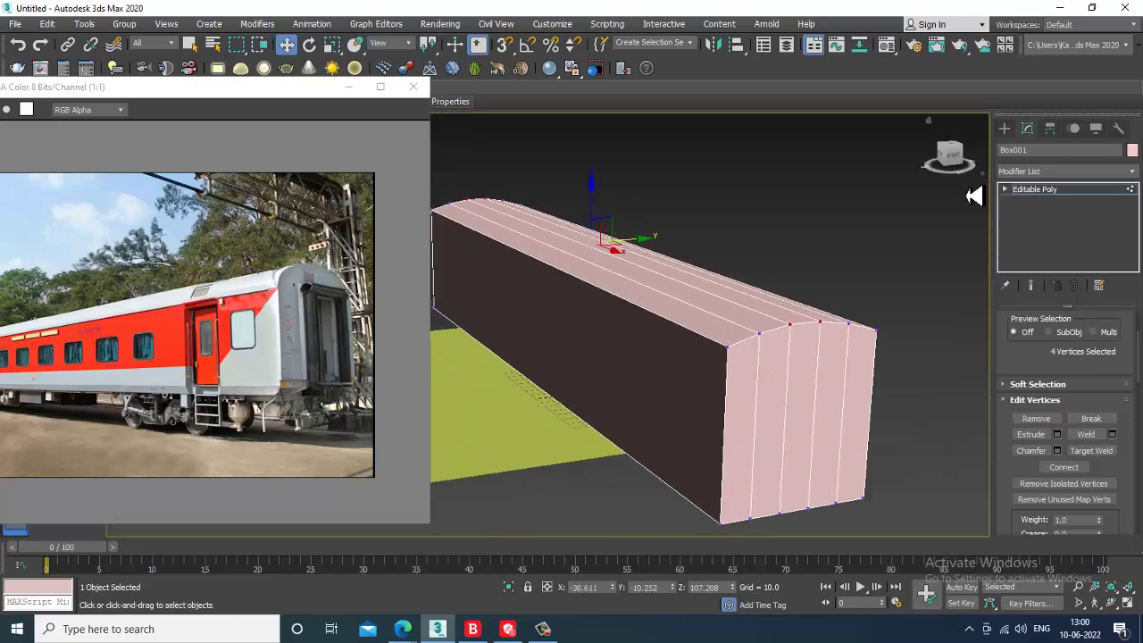
# Chamfer the two long edges between the roof and side walls by about 9.6, adding several segments to round them
pyautogui.click(1019, 191)
pyautogui.click(1005, 189)
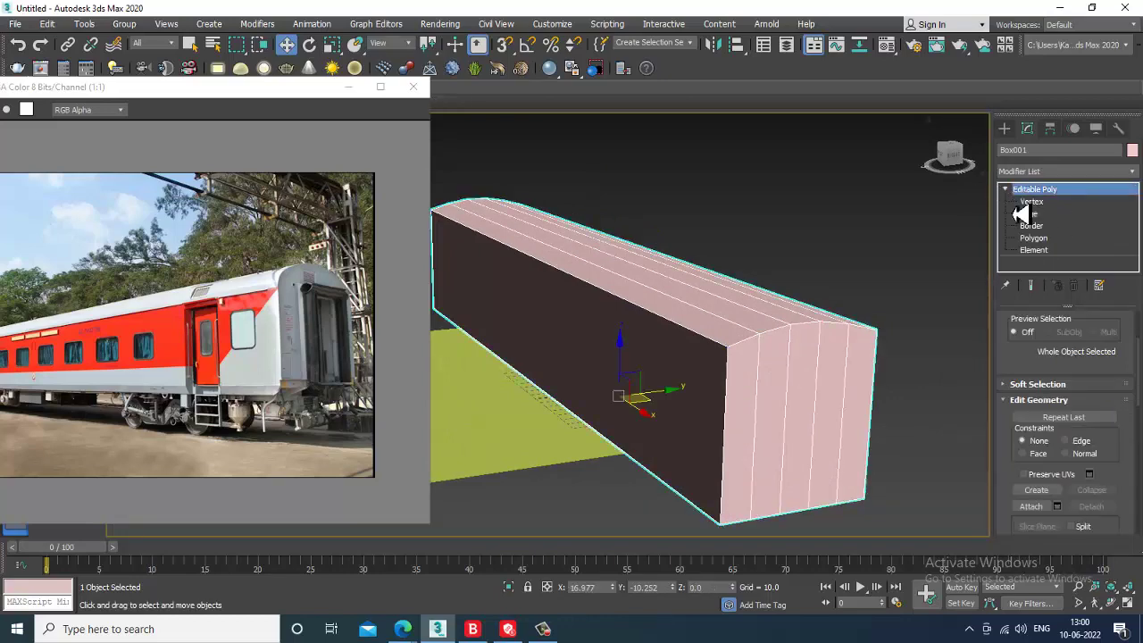
pyautogui.click(1030, 213)
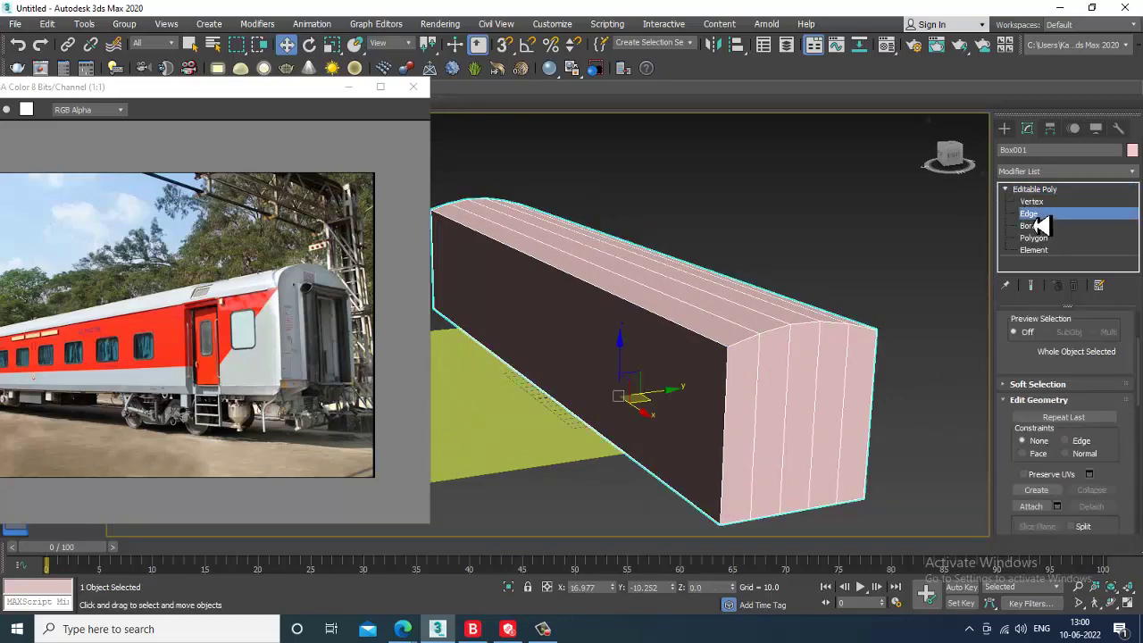
pyautogui.click(712, 348)
pyautogui.keyDown('alt'); pyautogui.moveTo(712, 347); pyautogui.dragTo(808, 368, button='middle'); pyautogui.keyUp('alt')
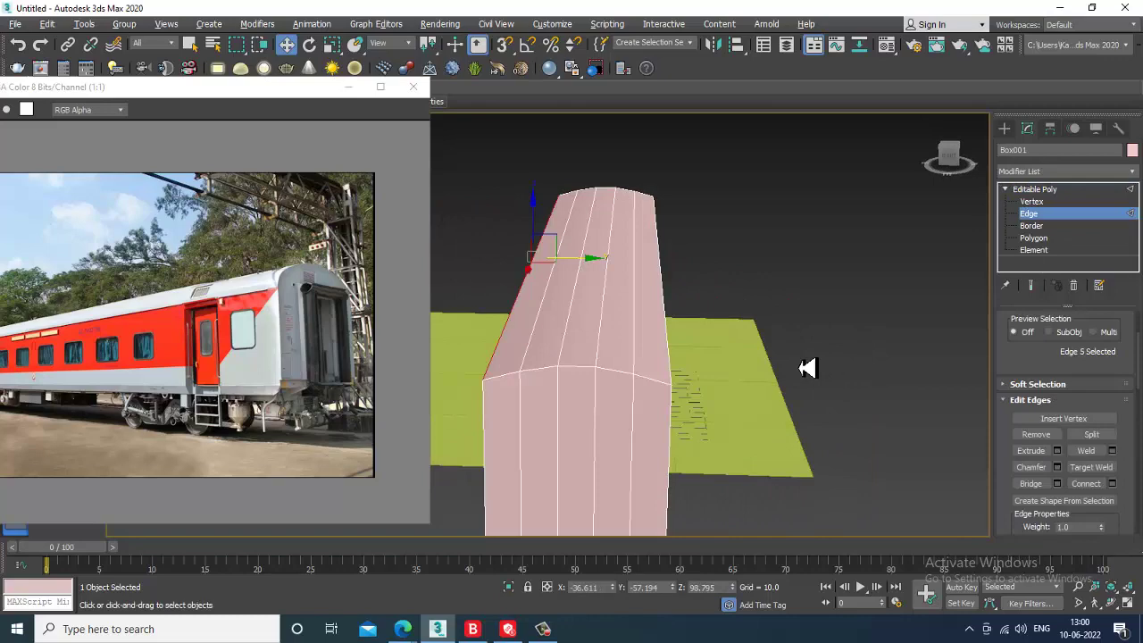
pyautogui.keyDown('ctrl'); pyautogui.click(672, 367); pyautogui.keyUp('ctrl')
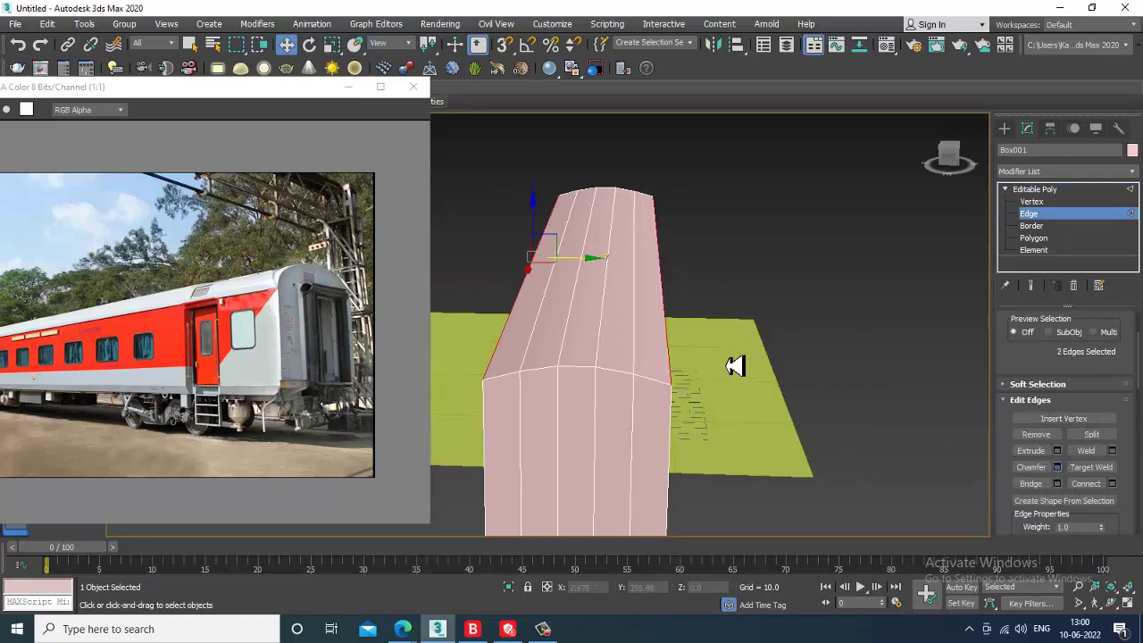
pyautogui.keyDown('alt'); pyautogui.moveTo(744, 356); pyautogui.dragTo(759, 313, button='middle'); pyautogui.keyUp('alt')
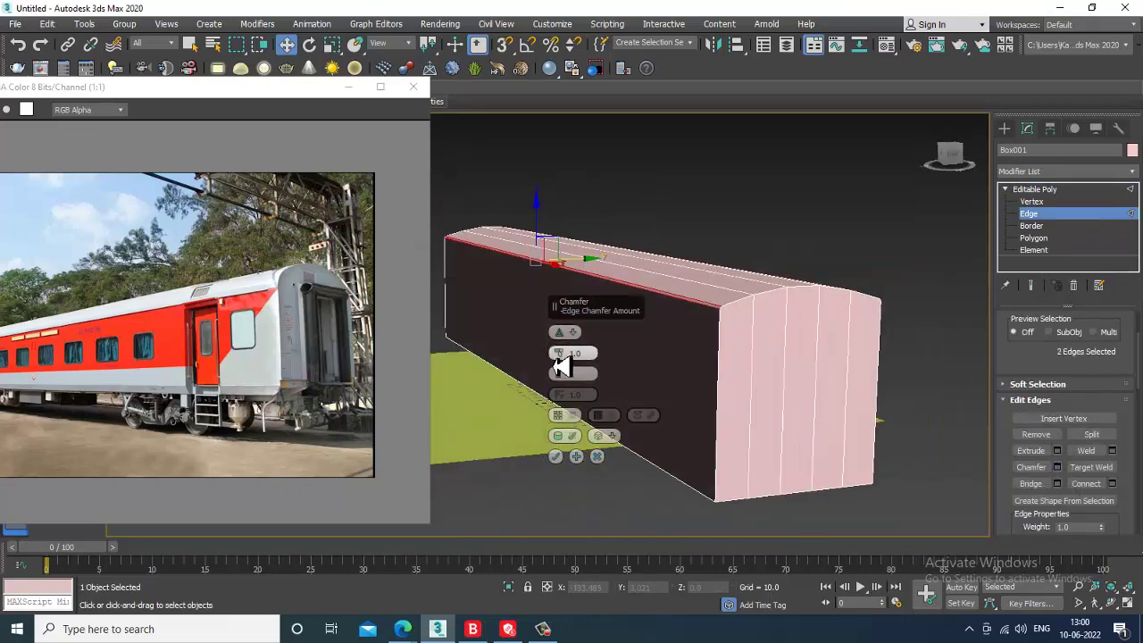
pyautogui.moveTo(563, 356); pyautogui.dragTo(568, 310)
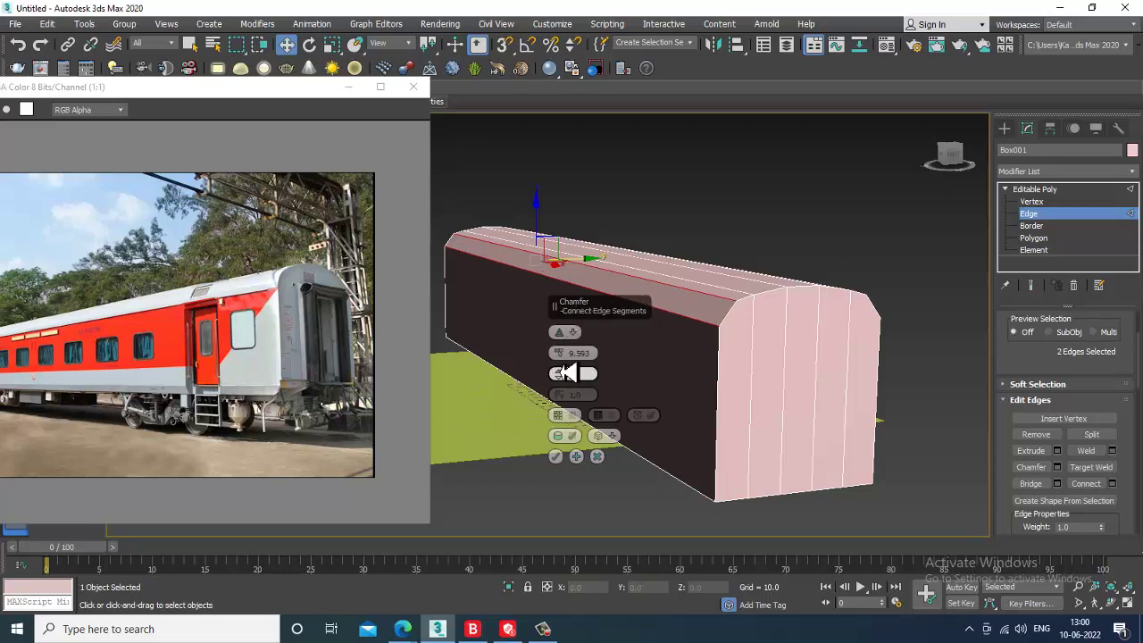
pyautogui.moveTo(563, 373); pyautogui.dragTo(569, 335)
pyautogui.keyDown('alt'); pyautogui.moveTo(569, 335); pyautogui.dragTo(740, 365, button='middle'); pyautogui.keyUp('alt')
pyautogui.click(557, 456)
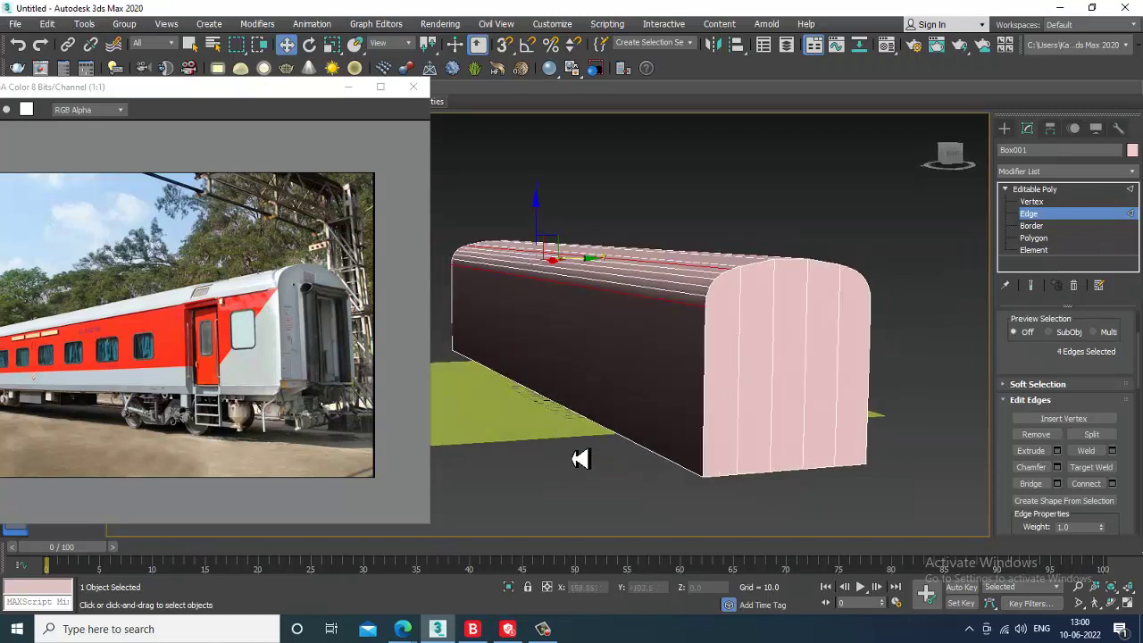
pyautogui.keyDown('alt'); pyautogui.moveTo(581, 459); pyautogui.dragTo(773, 341, button='middle'); pyautogui.keyUp('alt')
# Select all the roof vertices in the Front viewport and raise them to about Z 110
pyautogui.hotkey('alt', 'w')
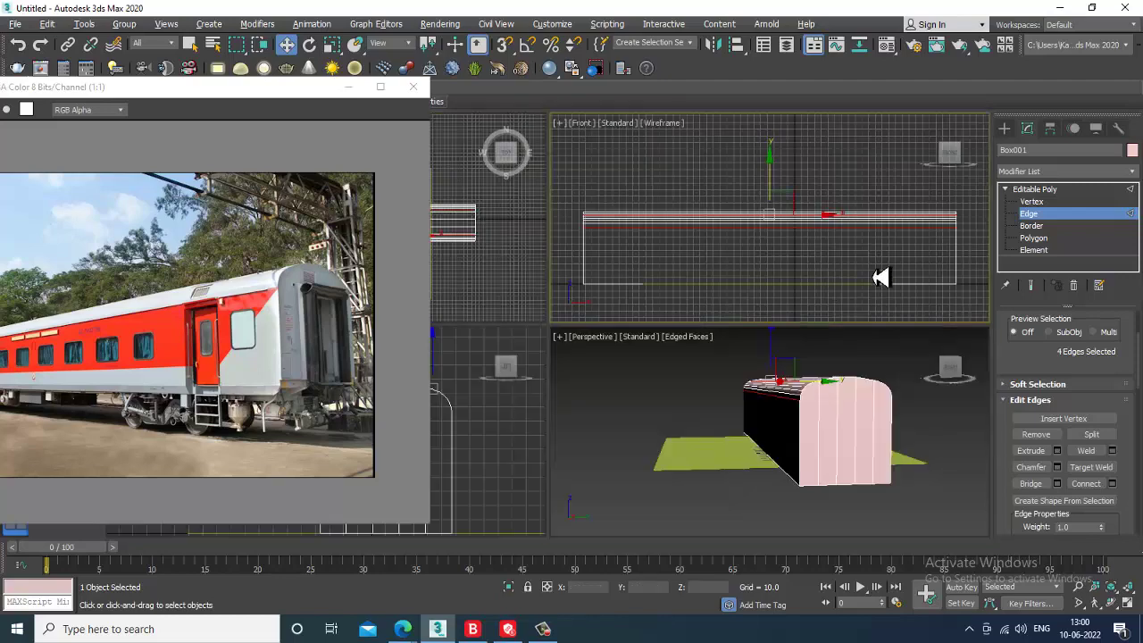
pyautogui.moveTo(882, 276); pyautogui.dragTo(865, 285, button='middle')
pyautogui.moveTo(670, 304); pyautogui.dragTo(771, 330, button='middle')
pyautogui.hotkey('alt', 'w')
pyautogui.scroll(-3, 755, 300)
pyautogui.press('1')
pyautogui.moveTo(880, 339); pyautogui.dragTo(939, 348)
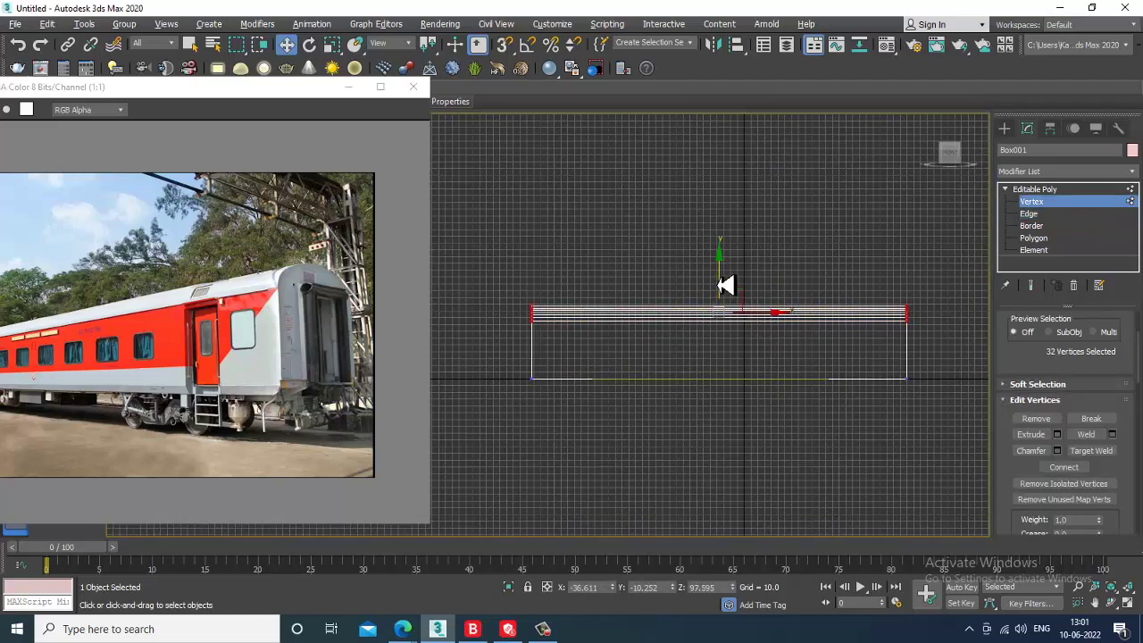
pyautogui.moveTo(718, 274); pyautogui.dragTo(720, 264)
# Widen the coach body by moving one half's 22 vertices outward in the Left viewport to about Y 29.7
pyautogui.hotkey('alt', 'w')
pyautogui.rightClick(498, 452)
pyautogui.hotkey('alt', 'w')
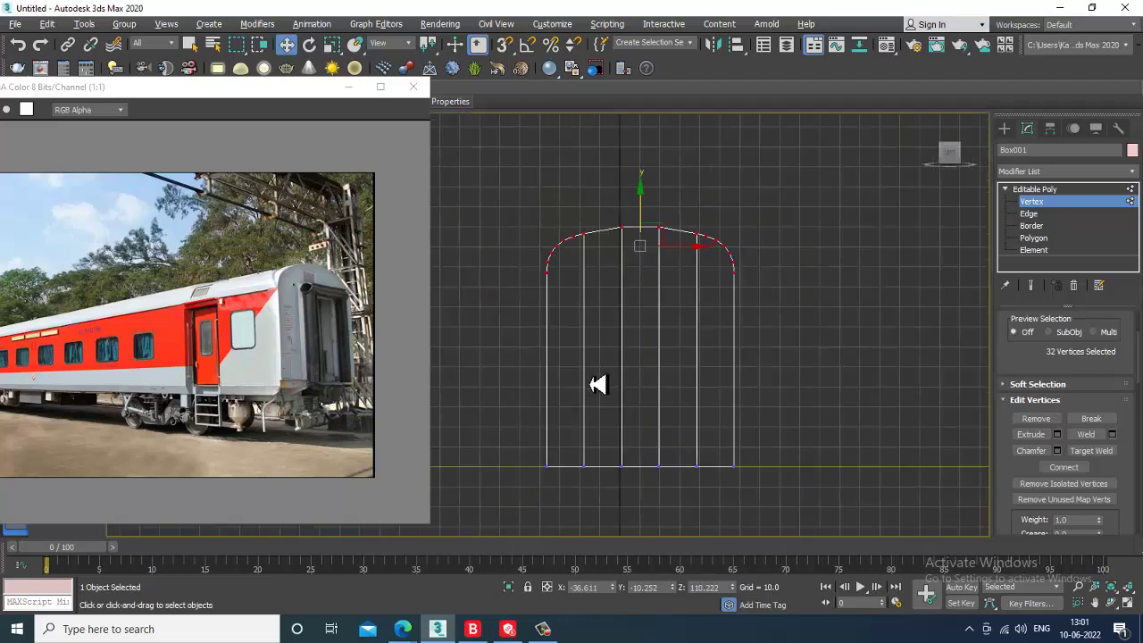
pyautogui.moveTo(513, 144); pyautogui.dragTo(661, 514)
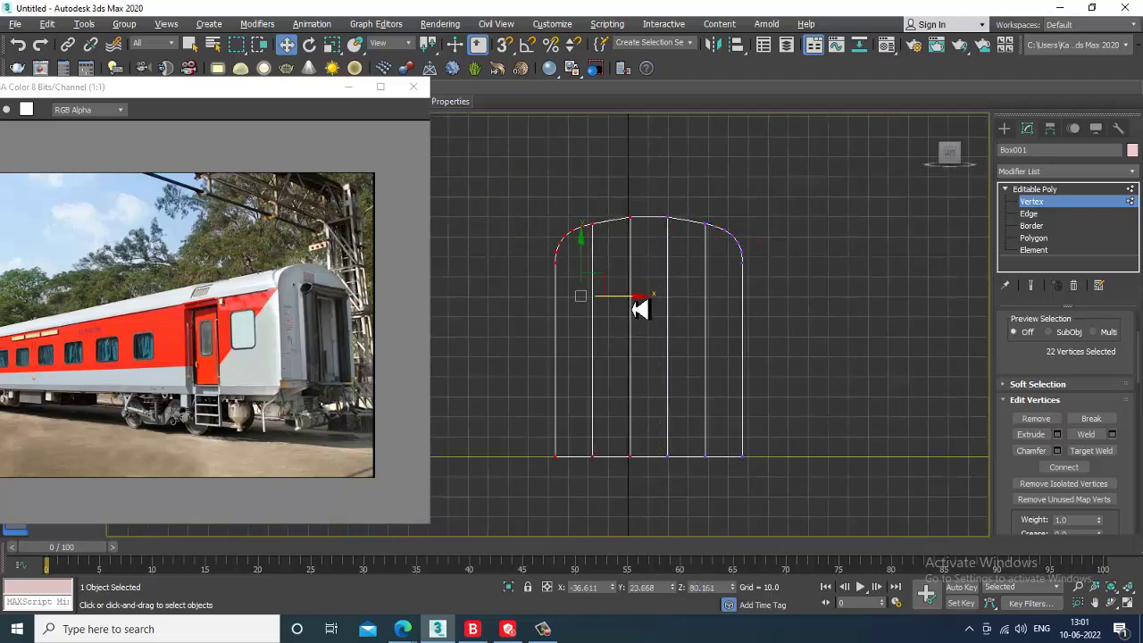
pyautogui.moveTo(638, 306); pyautogui.dragTo(627, 309)
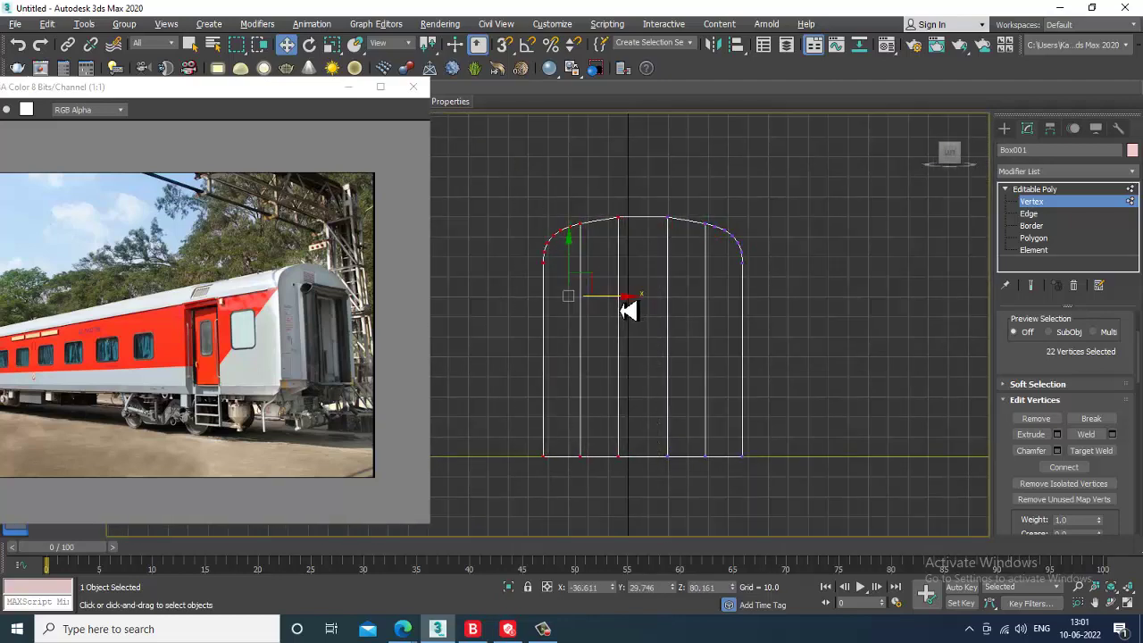
# Lengthen the coach body by moving the vertices of its far end outward to about X -343
pyautogui.hotkey('alt', 'w')
pyautogui.rightClick(761, 409)
pyautogui.hotkey('alt', 'w')
pyautogui.keyDown('alt'); pyautogui.moveTo(761, 407); pyautogui.dragTo(804, 381, button='middle'); pyautogui.keyUp('alt')
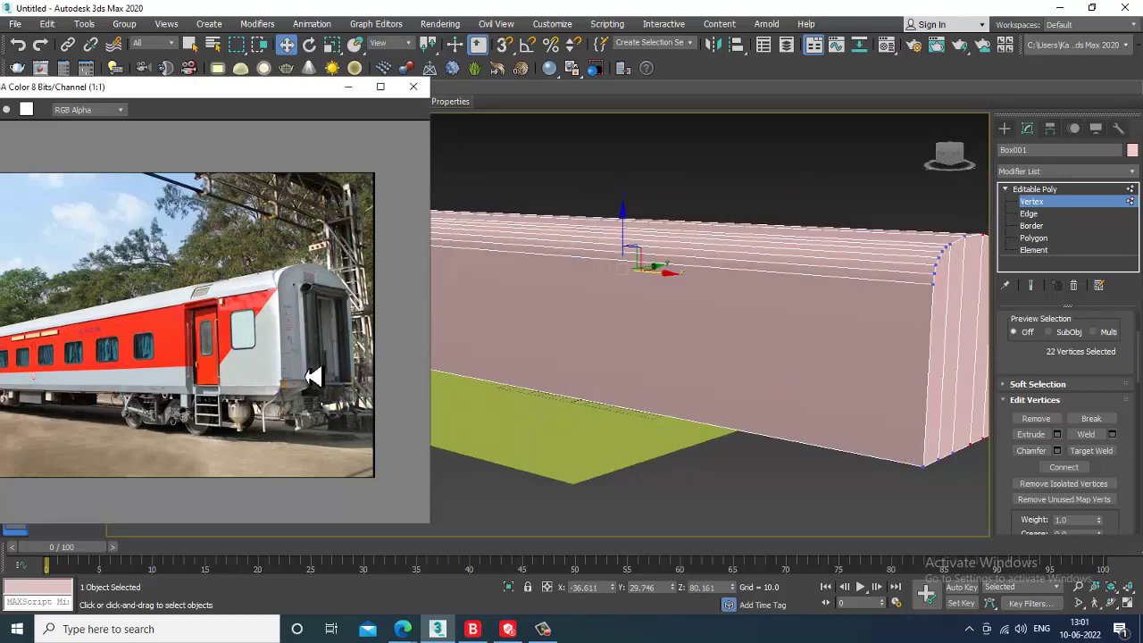
pyautogui.scroll(1, 226, 376)
pyautogui.scroll(-1, 223, 380)
pyautogui.keyDown('alt'); pyautogui.moveTo(888, 391); pyautogui.dragTo(653, 317, button='middle'); pyautogui.keyUp('alt')
pyautogui.moveTo(434, 230); pyautogui.dragTo(715, 497)
pyautogui.moveTo(608, 327); pyautogui.dragTo(590, 330)
pyautogui.keyDown('alt'); pyautogui.moveTo(590, 330); pyautogui.dragTo(747, 373, button='middle'); pyautogui.keyUp('alt')
pyautogui.click(1038, 189)
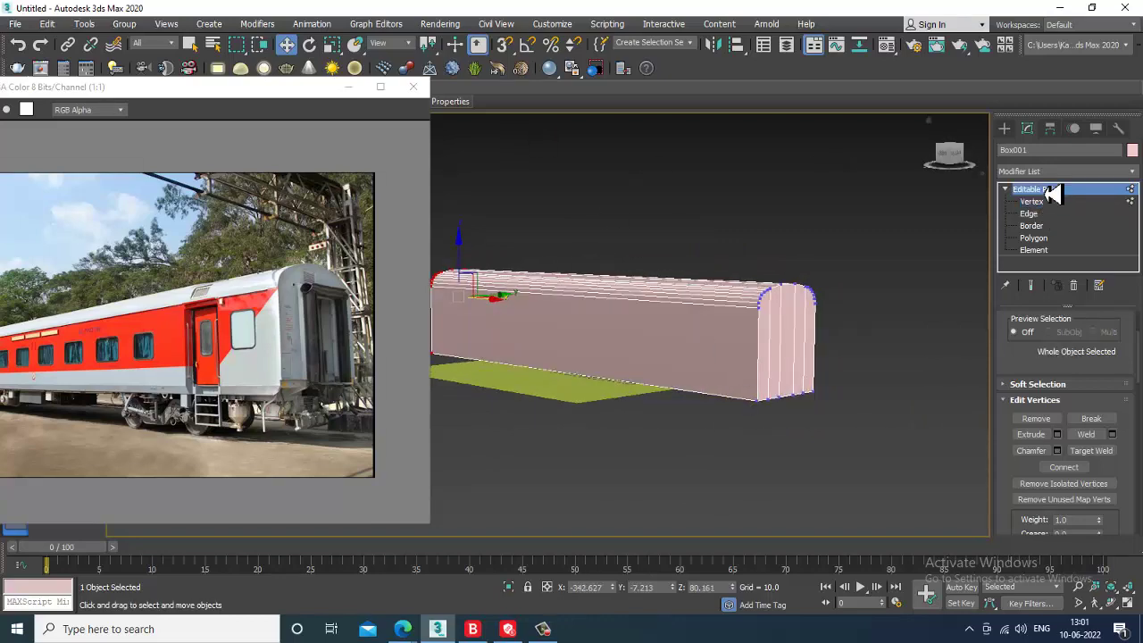
# Move the reference image window lower, expand the Modeling ribbon tools, and enlarge the photo to 2:1 around the coach door
pyautogui.moveTo(161, 89); pyautogui.dragTo(177, 150)
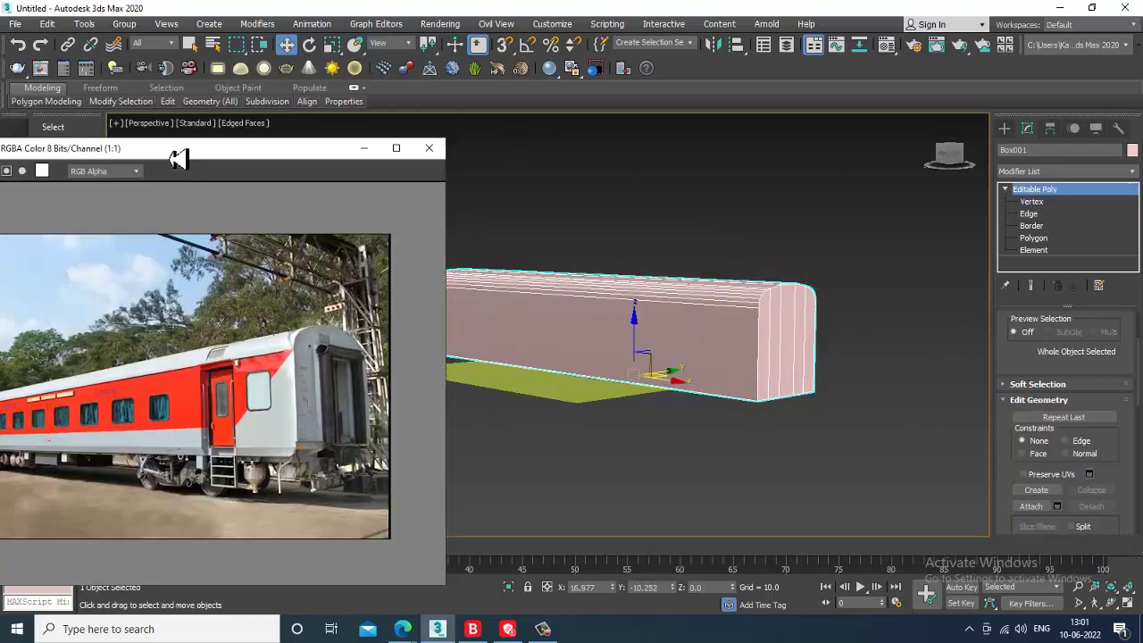
pyautogui.click(53, 98)
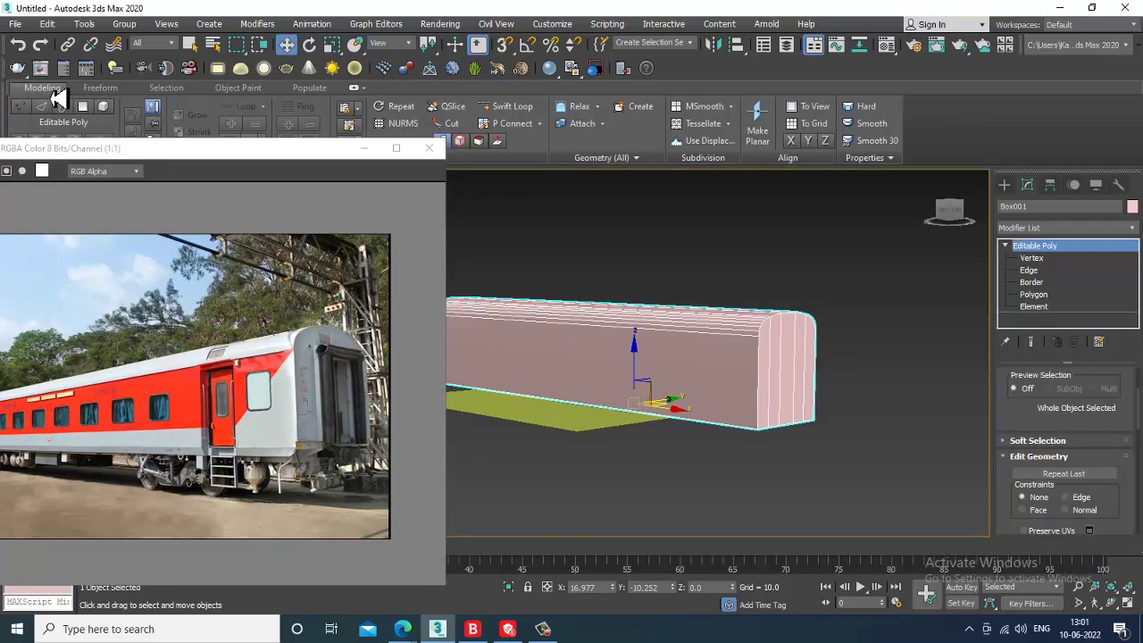
pyautogui.scroll(1, 277, 447)
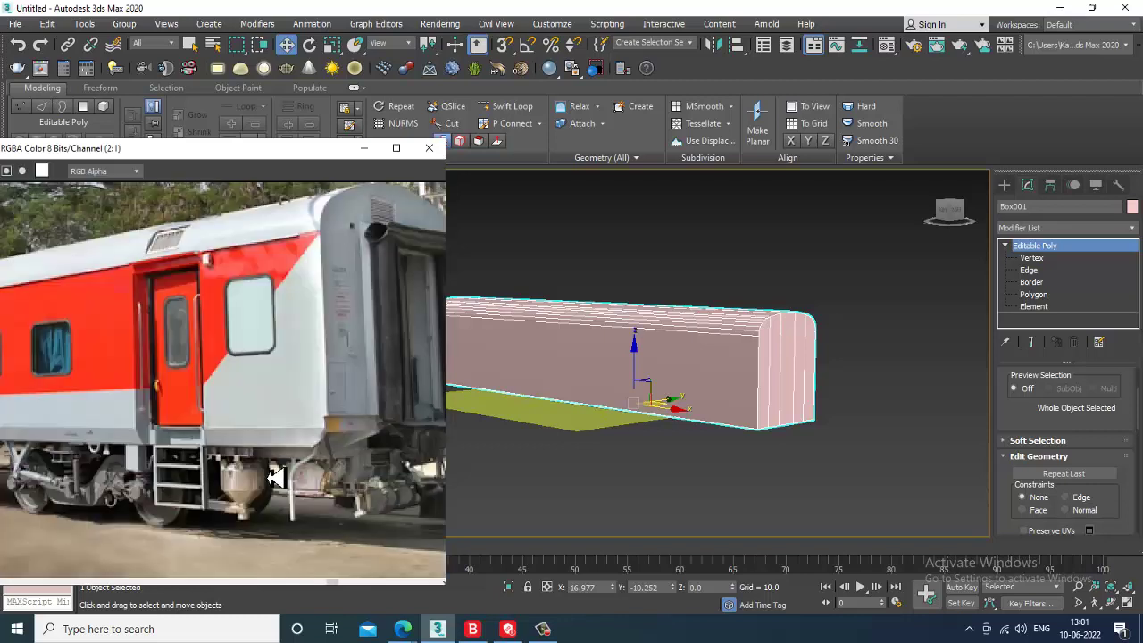
pyautogui.click(503, 108)
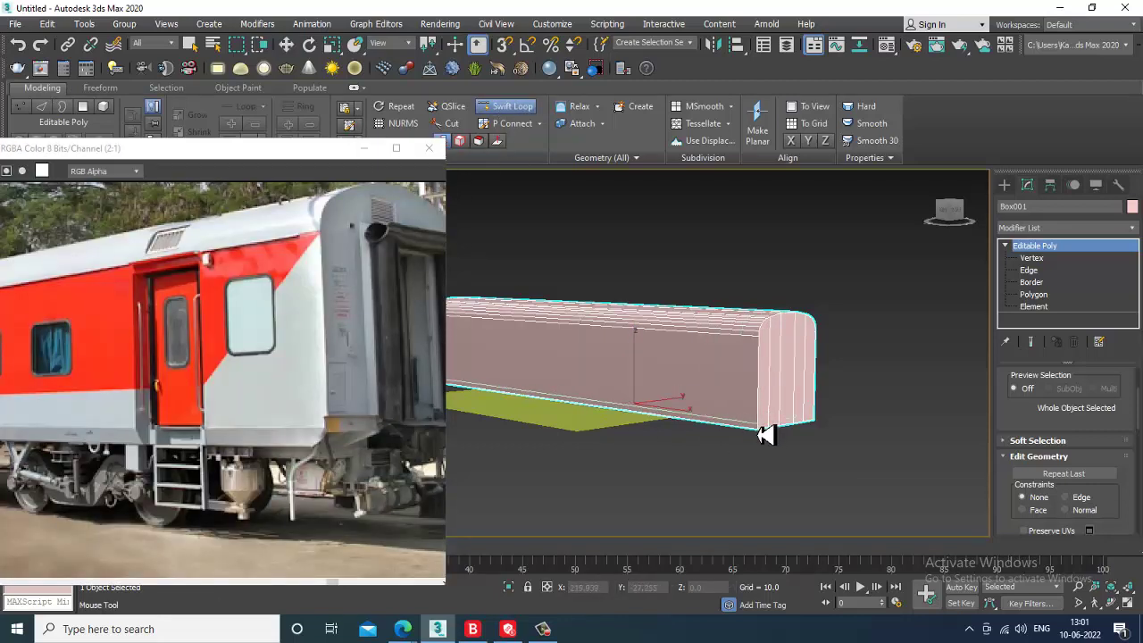
pyautogui.keyDown('alt'); pyautogui.moveTo(766, 435); pyautogui.dragTo(808, 369, button='middle'); pyautogui.keyUp('alt')
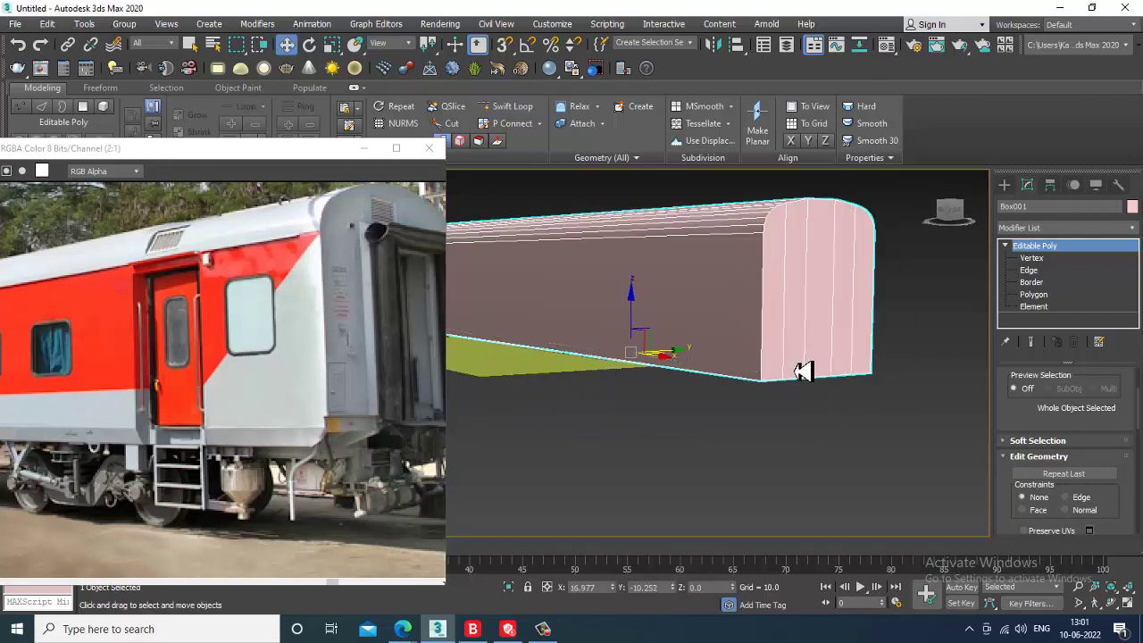
pyautogui.keyDown('alt'); pyautogui.moveTo(804, 371); pyautogui.dragTo(942, 347, button='middle'); pyautogui.keyUp('alt')
# Select the 12 vertical edges on both ends of the coach body and connect them with 1 segment
pyautogui.click(1036, 270)
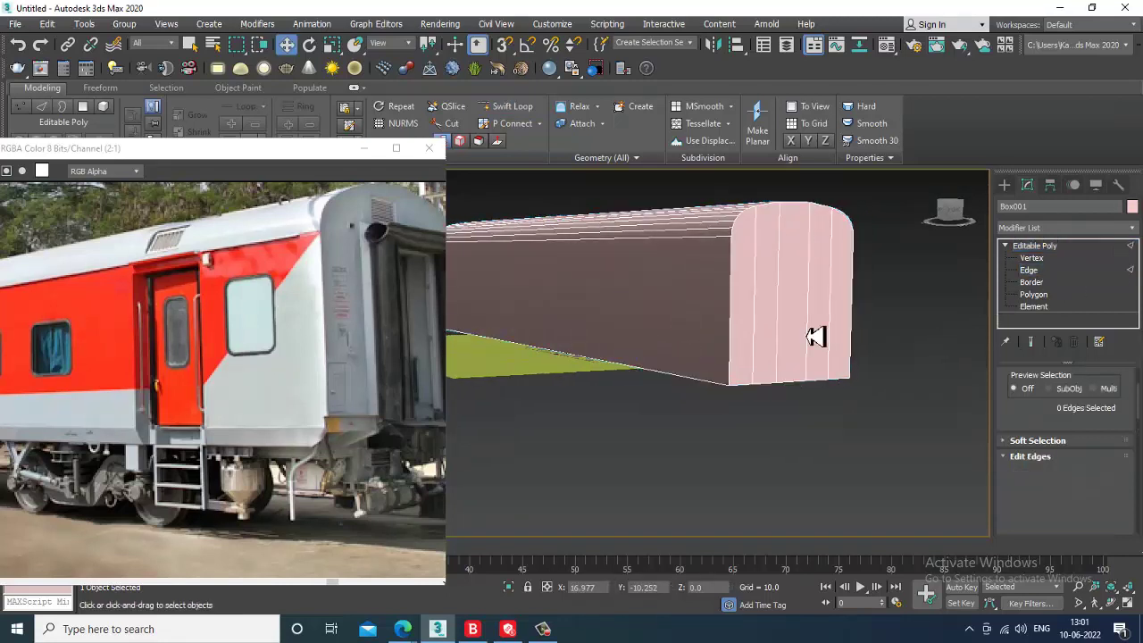
pyautogui.hotkey('alt', 'w')
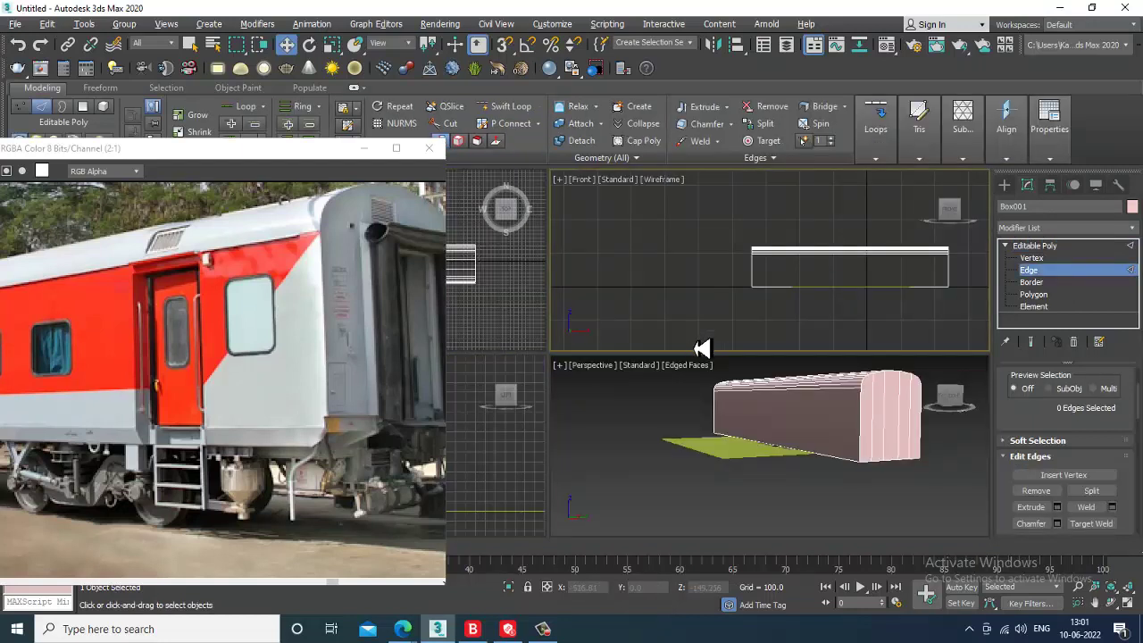
pyautogui.click(808, 304)
pyautogui.moveTo(792, 278); pyautogui.dragTo(974, 277)
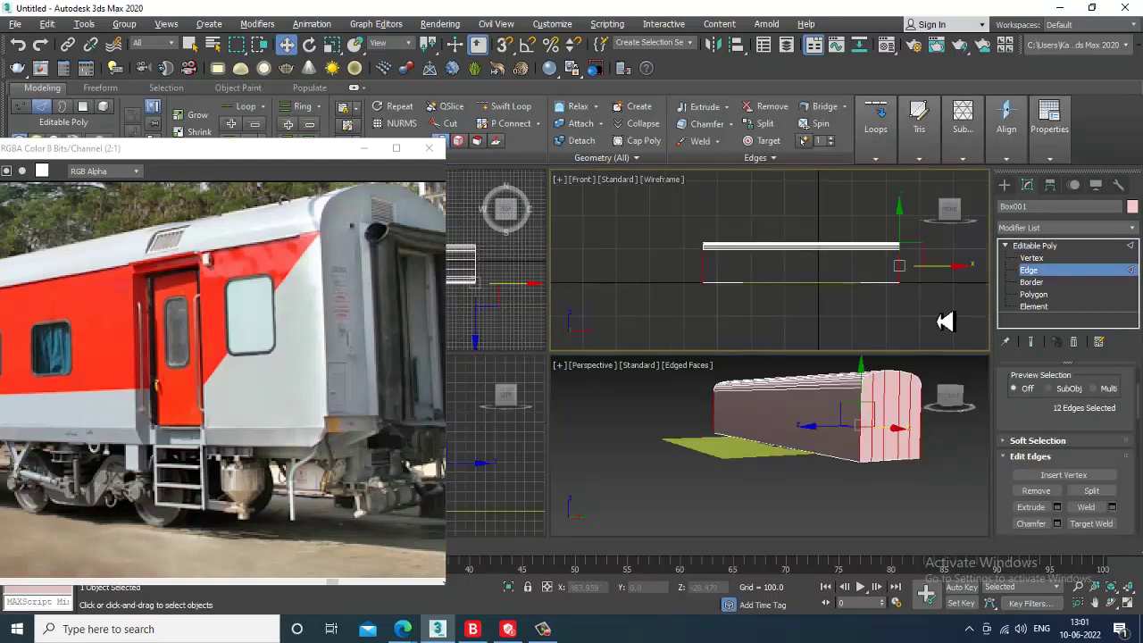
pyautogui.middleClick(843, 442)
pyautogui.hotkey('alt', 'w')
pyautogui.moveTo(860, 454); pyautogui.dragTo(837, 447, button='middle')
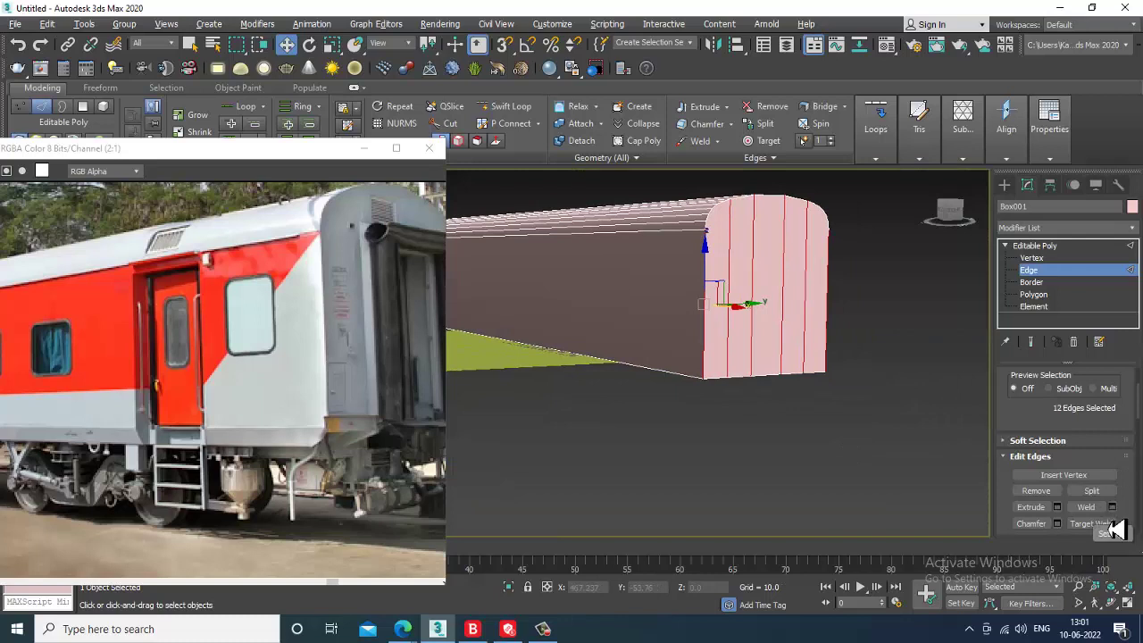
pyautogui.moveTo(1048, 456); pyautogui.dragTo(1042, 325)
pyautogui.click(1112, 406)
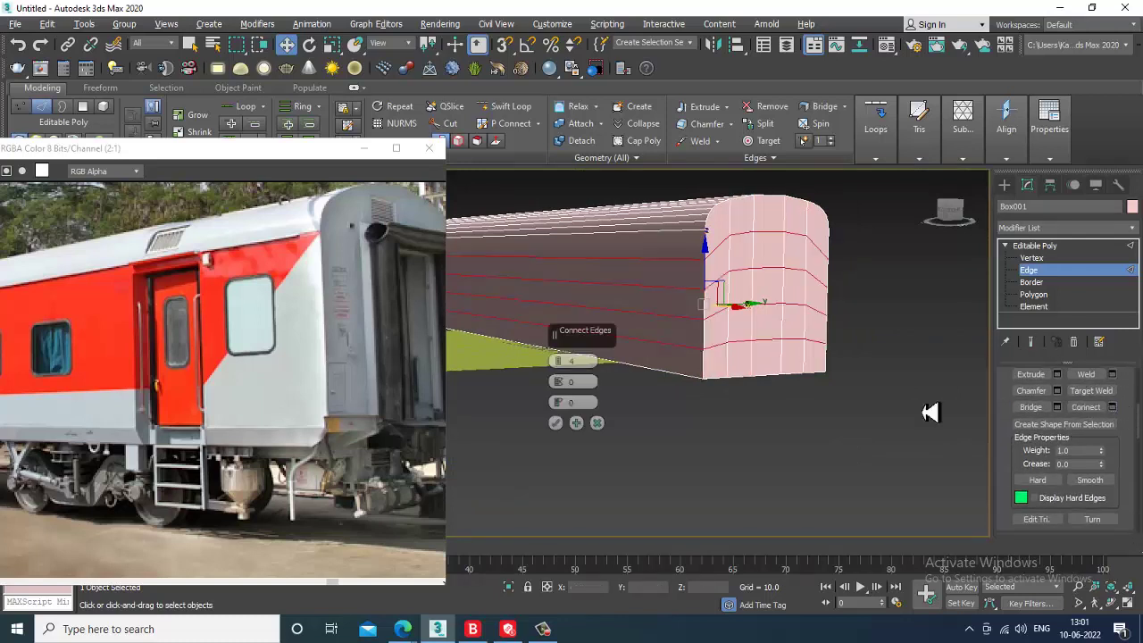
pyautogui.click(555, 423)
# Flatten the new horizontal edge loop vertically and lower it near the coach's base, to about Z 7.7
pyautogui.hotkey('alt', 'w')
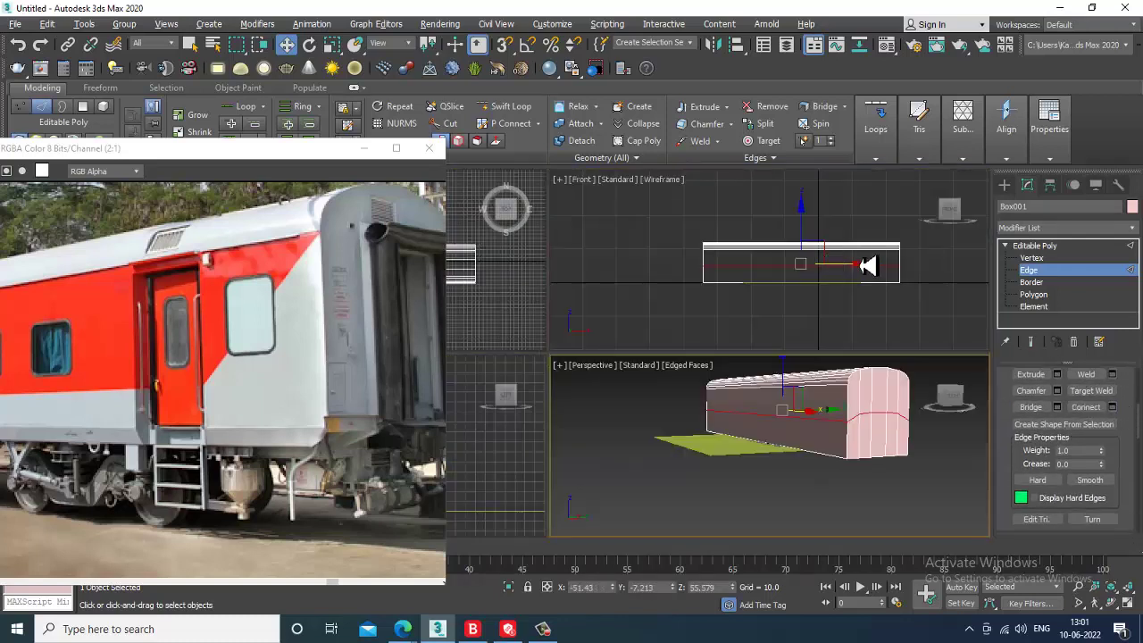
pyautogui.middleClick(507, 454)
pyautogui.hotkey('alt', 'w')
pyautogui.press('z')
pyautogui.scroll(-6, 574, 404)
pyautogui.moveTo(575, 393); pyautogui.dragTo(718, 359, button='middle')
pyautogui.press('r')
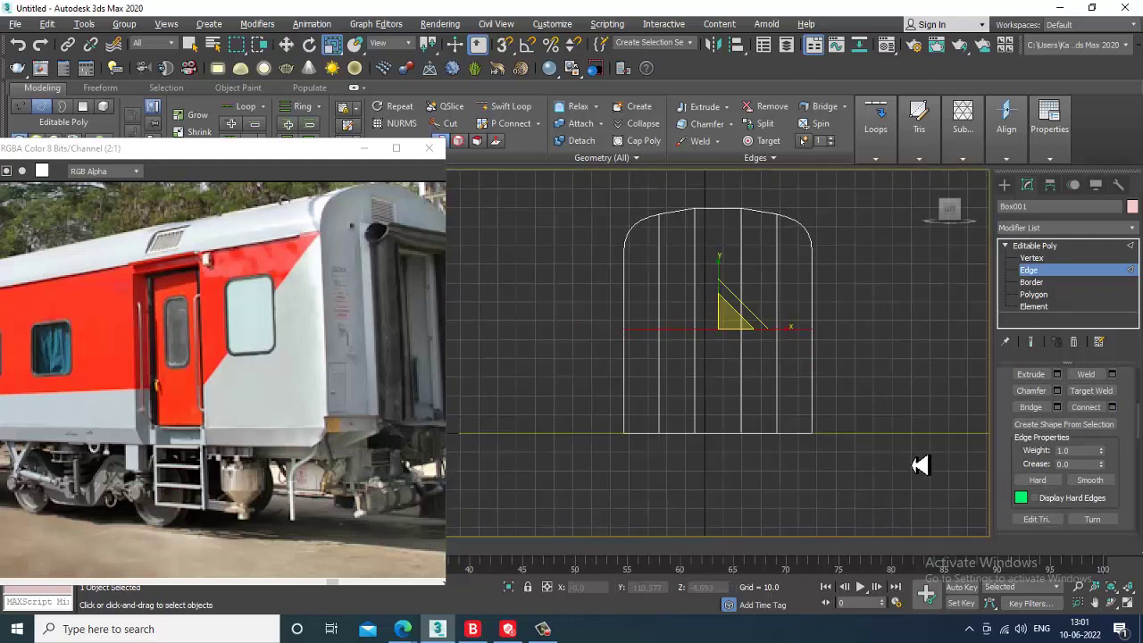
pyautogui.press('w')
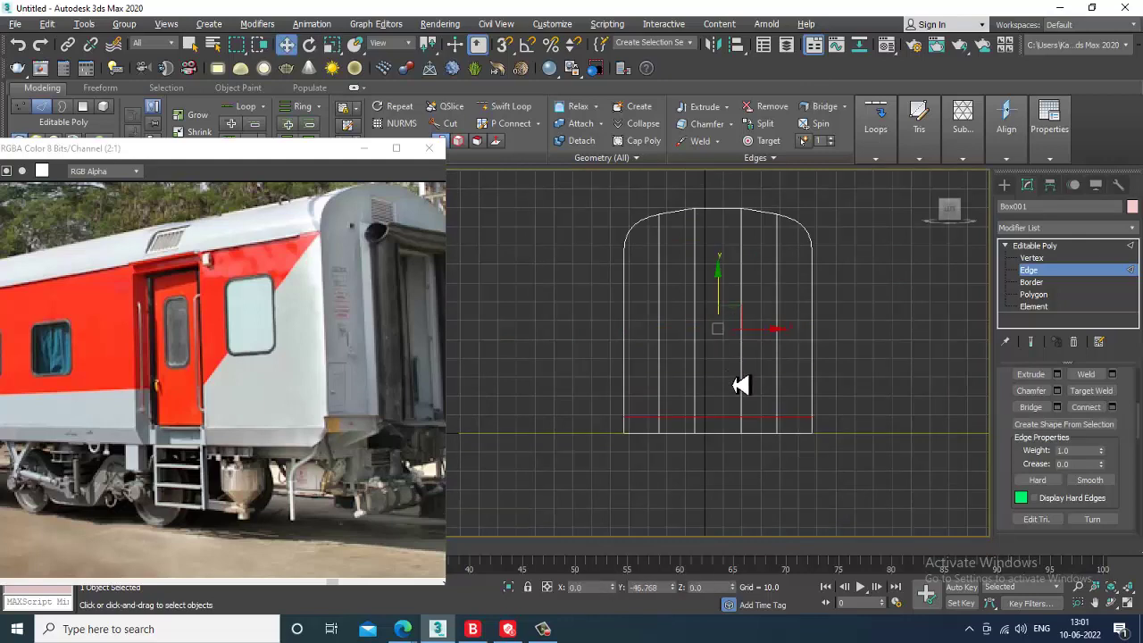
pyautogui.hotkey('alt', 'w')
pyautogui.middleClick(771, 426)
pyautogui.hotkey('alt', 'w')
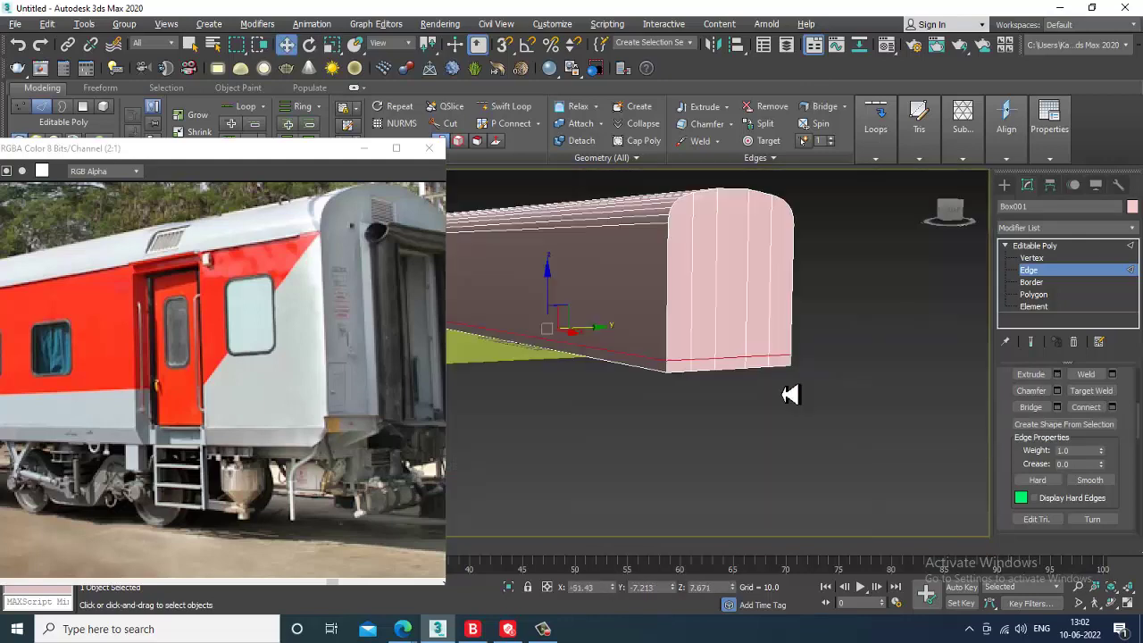
pyautogui.keyDown('alt'); pyautogui.moveTo(792, 393); pyautogui.dragTo(855, 382, button='middle'); pyautogui.keyUp('alt')
pyautogui.click(1063, 269)
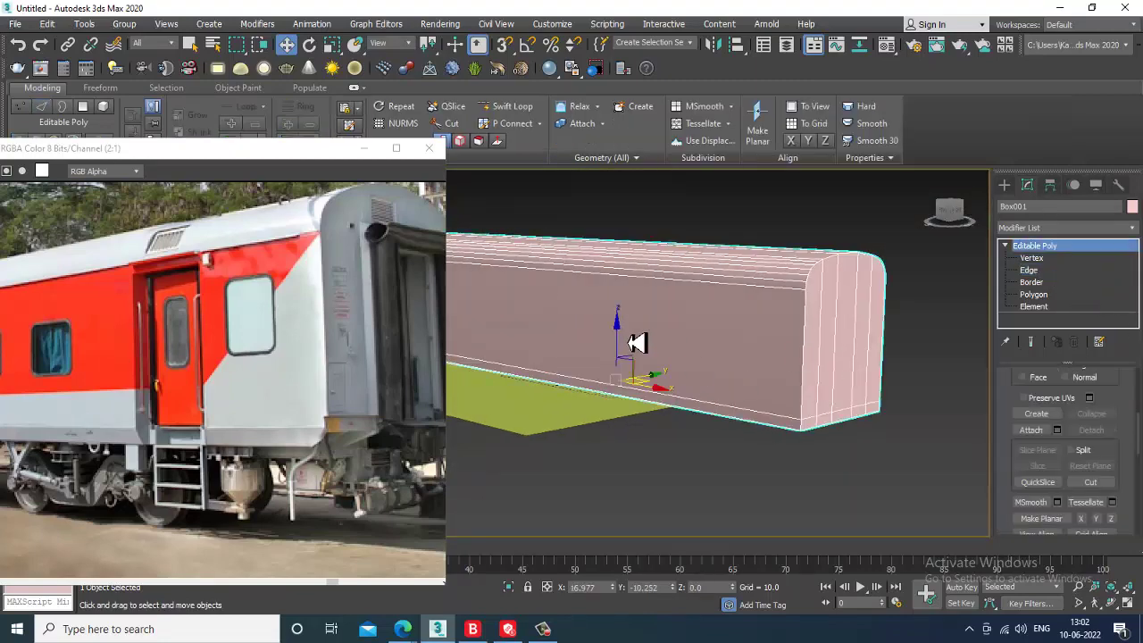
# Add two vertical edge loops near the end of the coach with Swift Loop to mark the door's sides
pyautogui.keyDown('alt'); pyautogui.moveTo(628, 344); pyautogui.dragTo(802, 284, button='middle'); pyautogui.keyUp('alt')
pyautogui.click(510, 106)
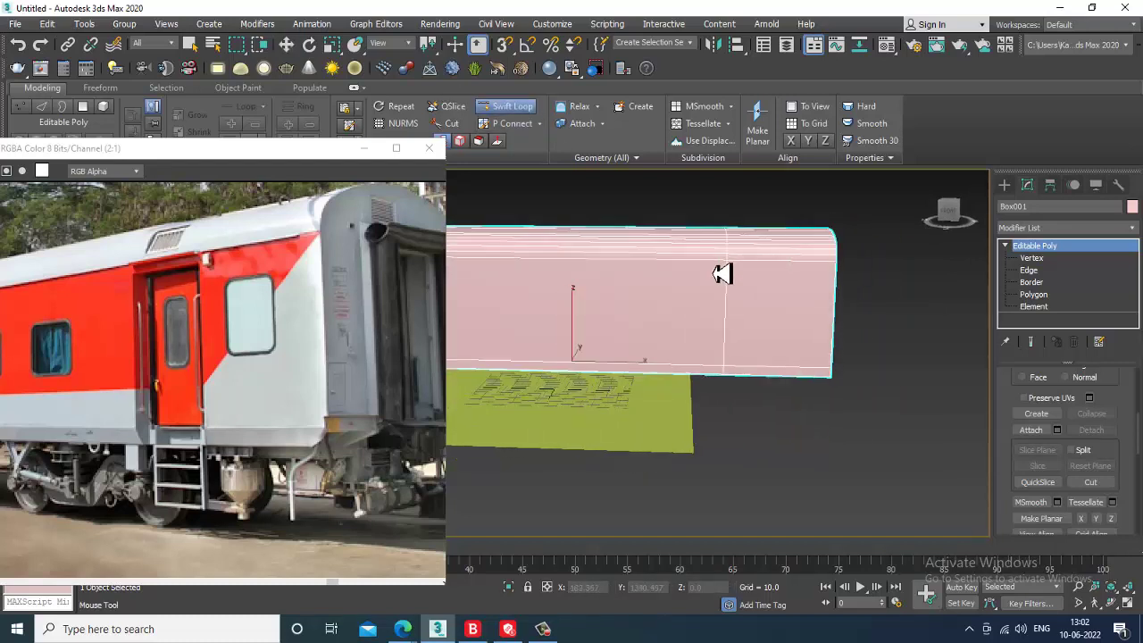
pyautogui.click(722, 273)
pyautogui.scroll(2, 688, 272)
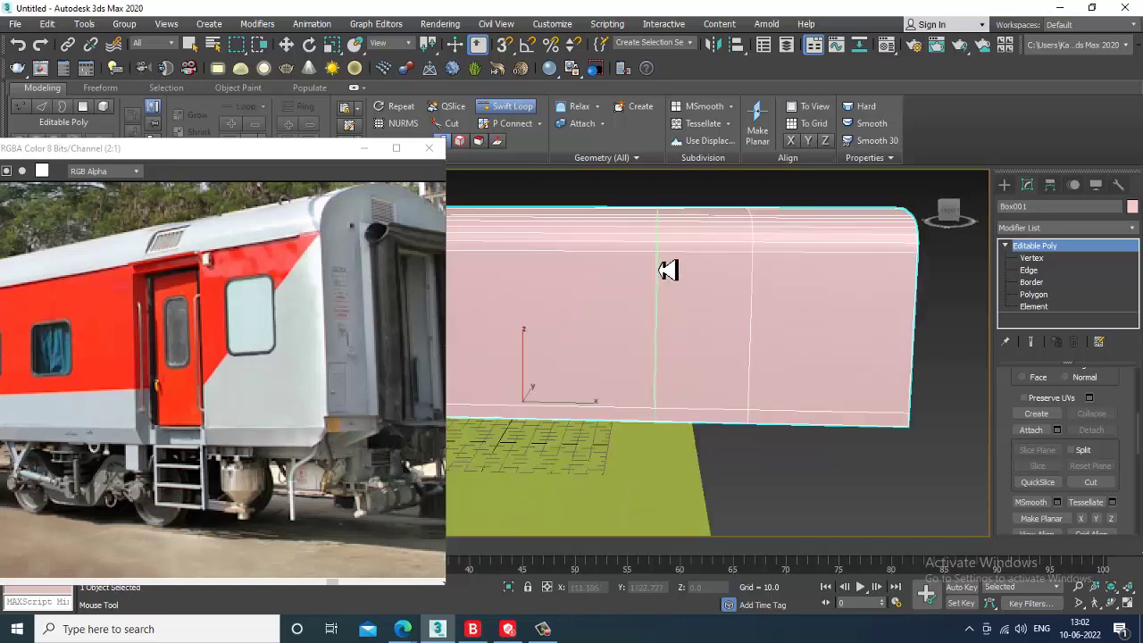
pyautogui.keyDown('alt'); pyautogui.moveTo(669, 270); pyautogui.dragTo(738, 230, button='middle'); pyautogui.keyUp('alt')
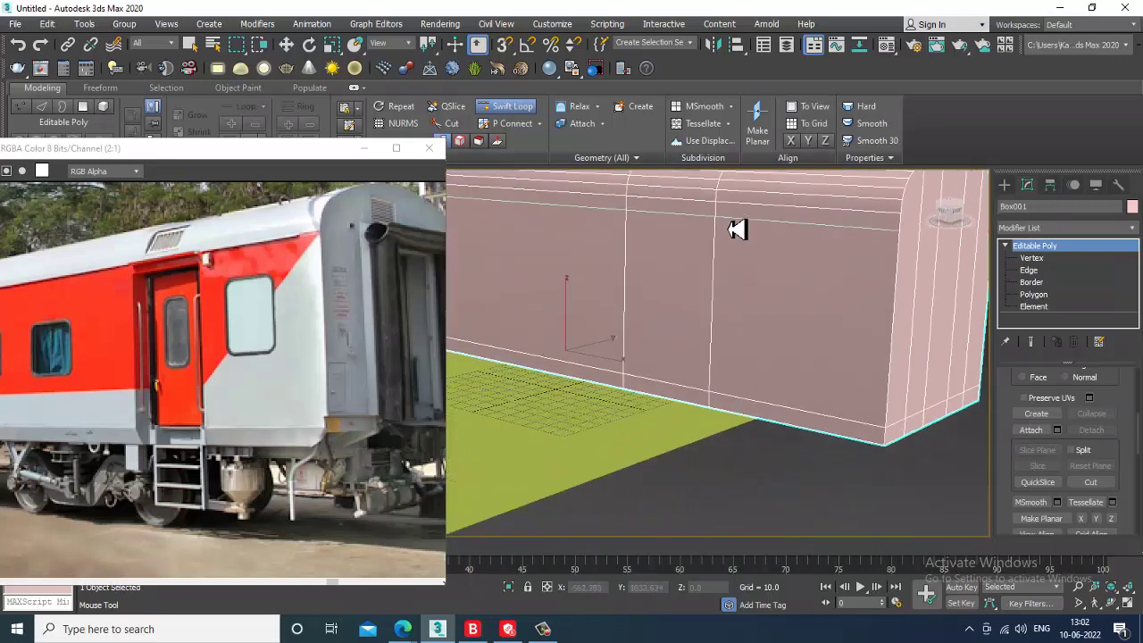
pyautogui.rightClick(721, 337)
# Add a horizontal Swift Loop around the body just below the lower edge of the rounded roof
pyautogui.keyDown('alt'); pyautogui.moveTo(722, 337); pyautogui.dragTo(772, 329, button='middle'); pyautogui.keyUp('alt')
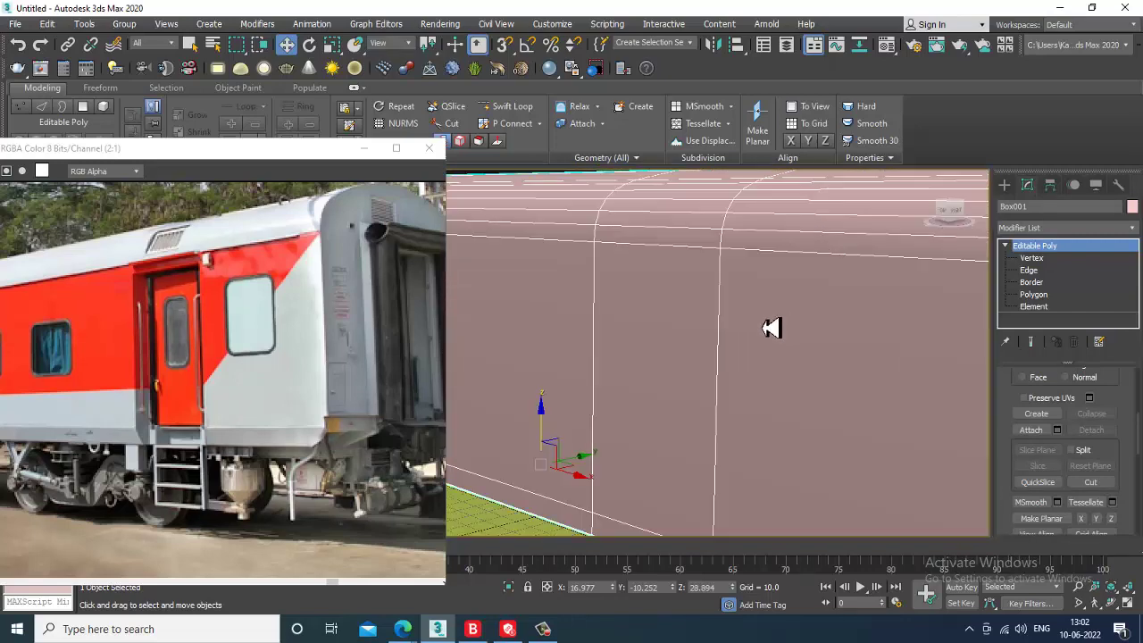
pyautogui.click(507, 106)
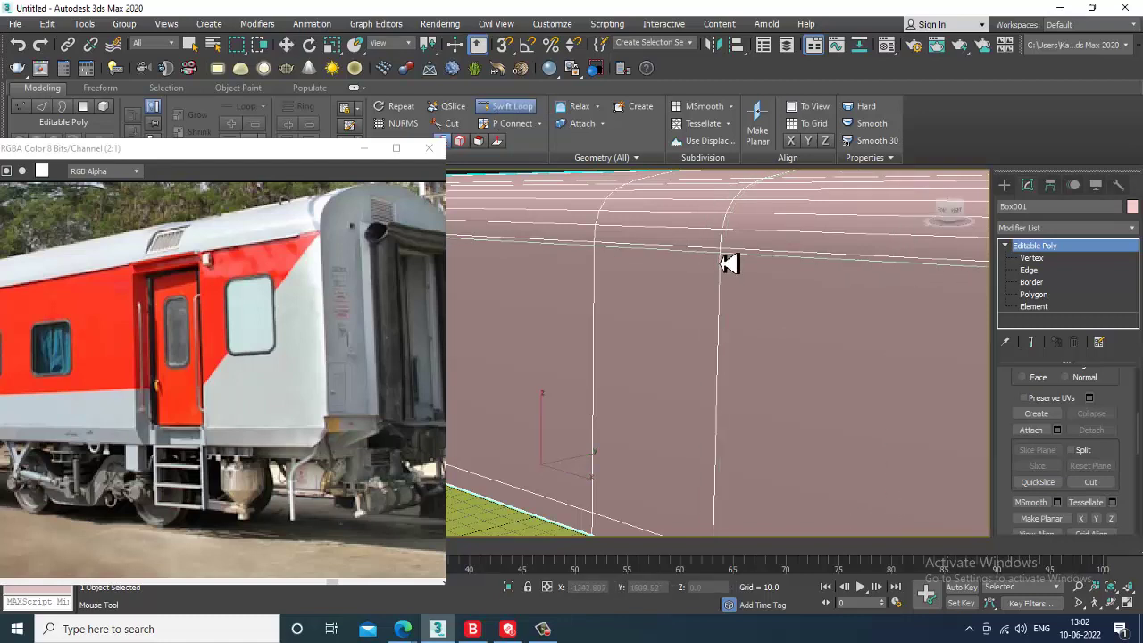
pyautogui.rightClick(791, 301)
pyautogui.keyDown('alt'); pyautogui.moveTo(766, 290); pyautogui.dragTo(801, 270, button='middle'); pyautogui.keyUp('alt')
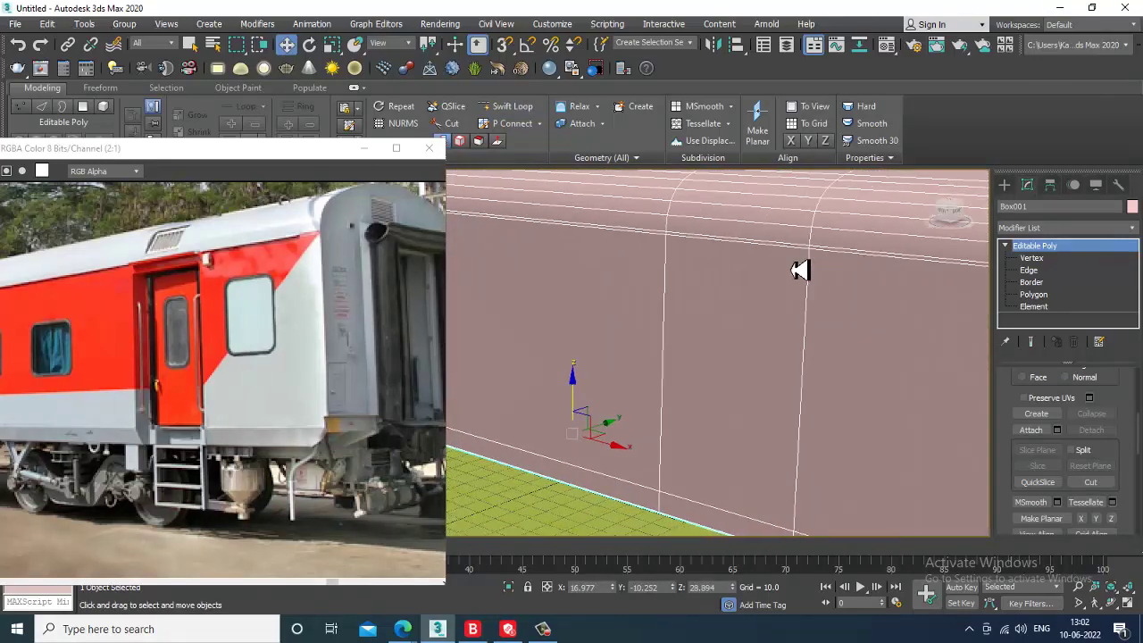
pyautogui.scroll(-5, 782, 268)
pyautogui.click(527, 109)
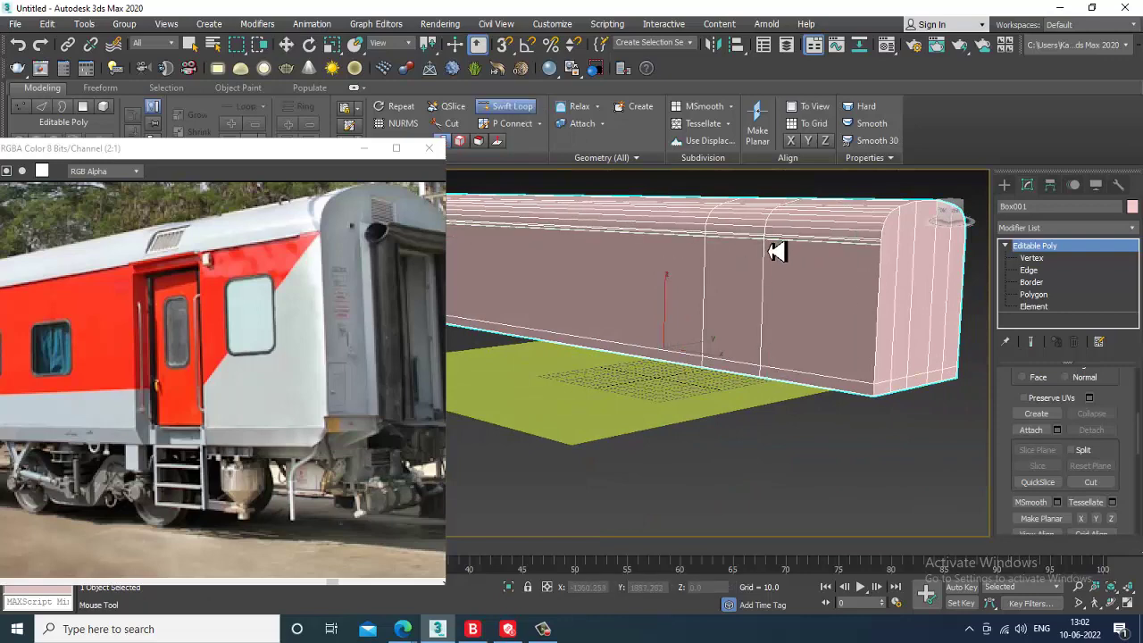
pyautogui.rightClick(791, 283)
# Cut a new edge across the coach's end face, joining the lower corners of the rounded roof on both sides
pyautogui.keyDown('alt'); pyautogui.moveTo(778, 252); pyautogui.dragTo(822, 315, button='middle'); pyautogui.keyUp('alt')
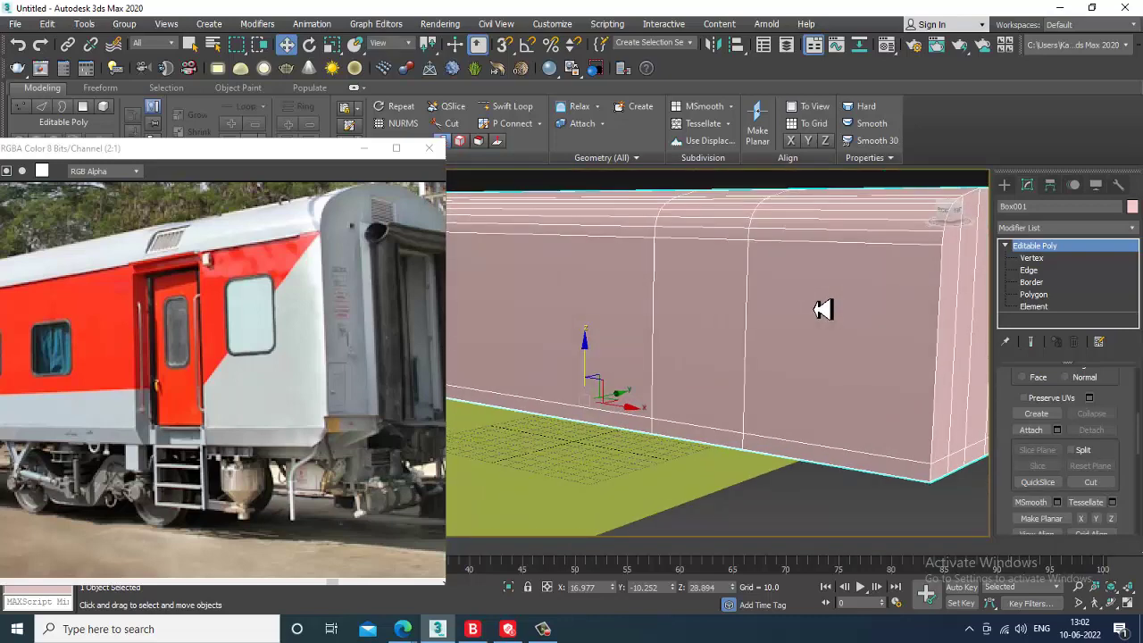
pyautogui.keyDown('alt'); pyautogui.moveTo(834, 317); pyautogui.dragTo(689, 288, button='middle'); pyautogui.keyUp('alt')
pyautogui.rightClick(689, 289)
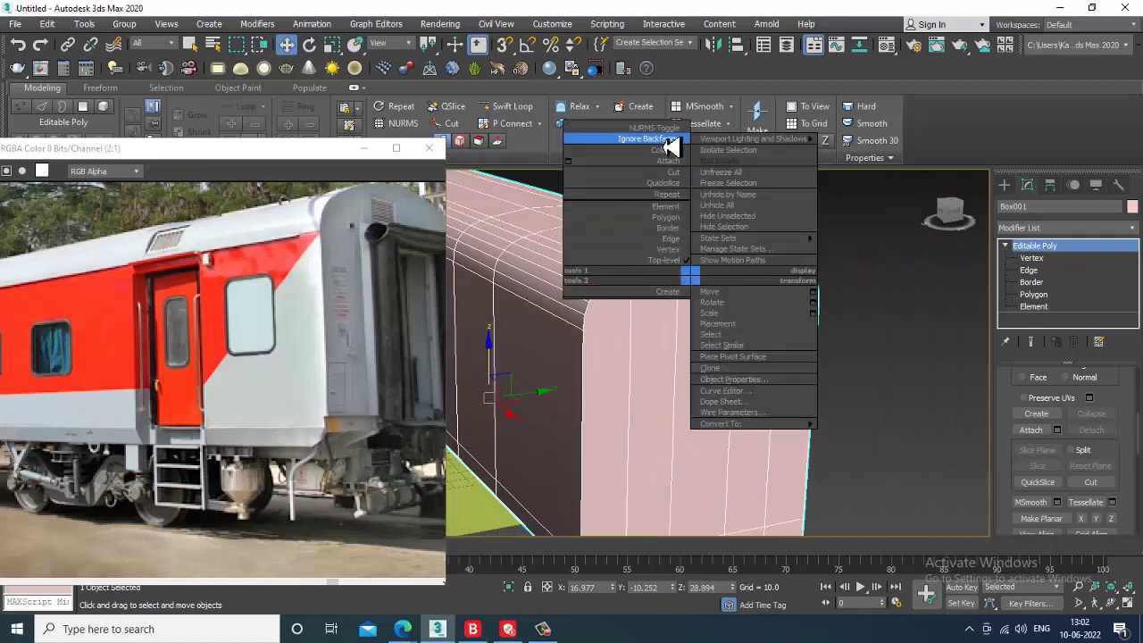
pyautogui.click(653, 401)
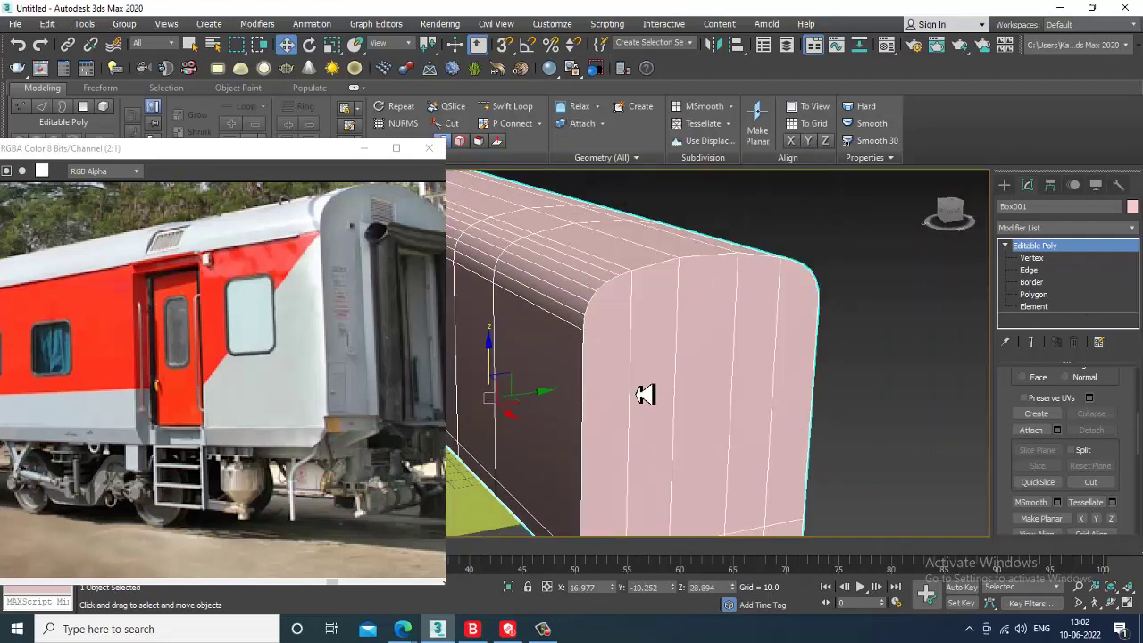
pyautogui.rightClick(633, 374)
pyautogui.click(612, 283)
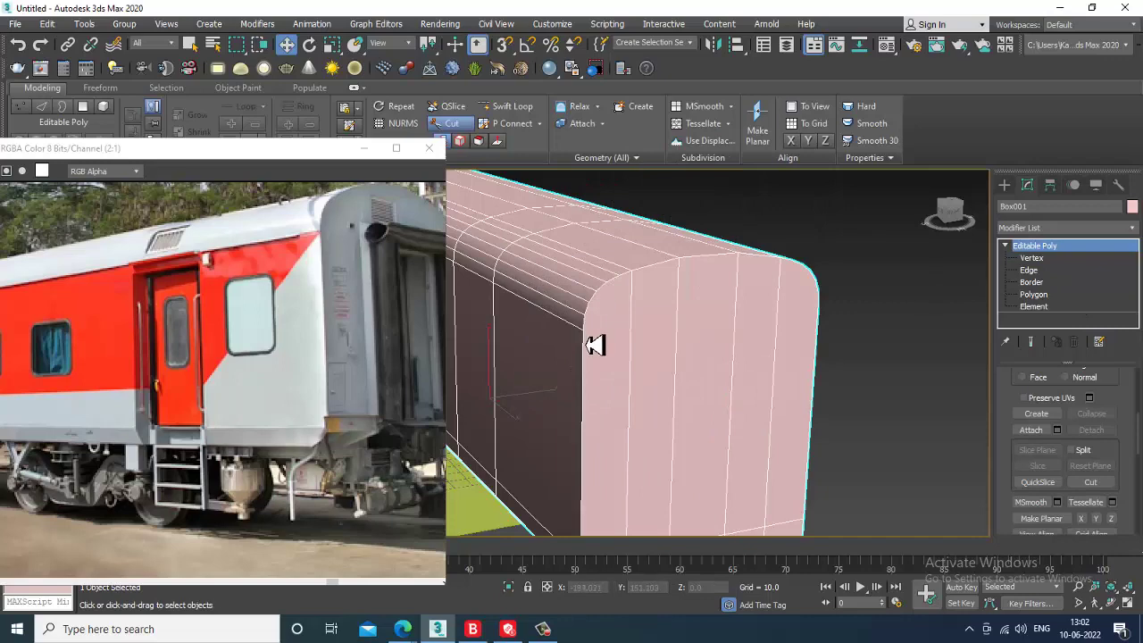
pyautogui.press('F3')
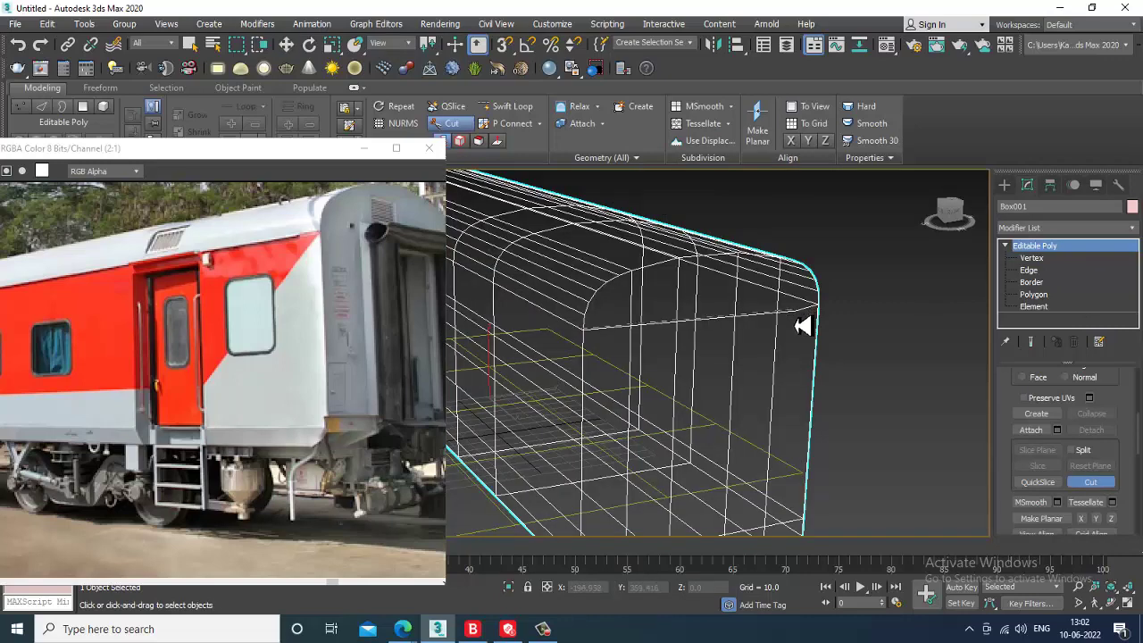
pyautogui.press('w')
pyautogui.moveTo(959, 331)
pyautogui.keyDown('alt'); pyautogui.mouseDown(button='middle')
pyautogui.moveTo(858, 331)
pyautogui.moveTo(794, 307)
pyautogui.moveTo(723, 301)
pyautogui.moveTo(723, 334)
pyautogui.moveTo(747, 323)
pyautogui.moveTo(689, 327)
pyautogui.moveTo(694, 345)
pyautogui.moveTo(753, 345)
pyautogui.moveTo(741, 339)
pyautogui.moveTo(769, 356)
pyautogui.mouseUp(button='middle'); pyautogui.keyUp('alt')
pyautogui.press('F3')
# Add horizontal edge loops around the body close to the roof's lower edge with Swift Loop
pyautogui.click(514, 106)
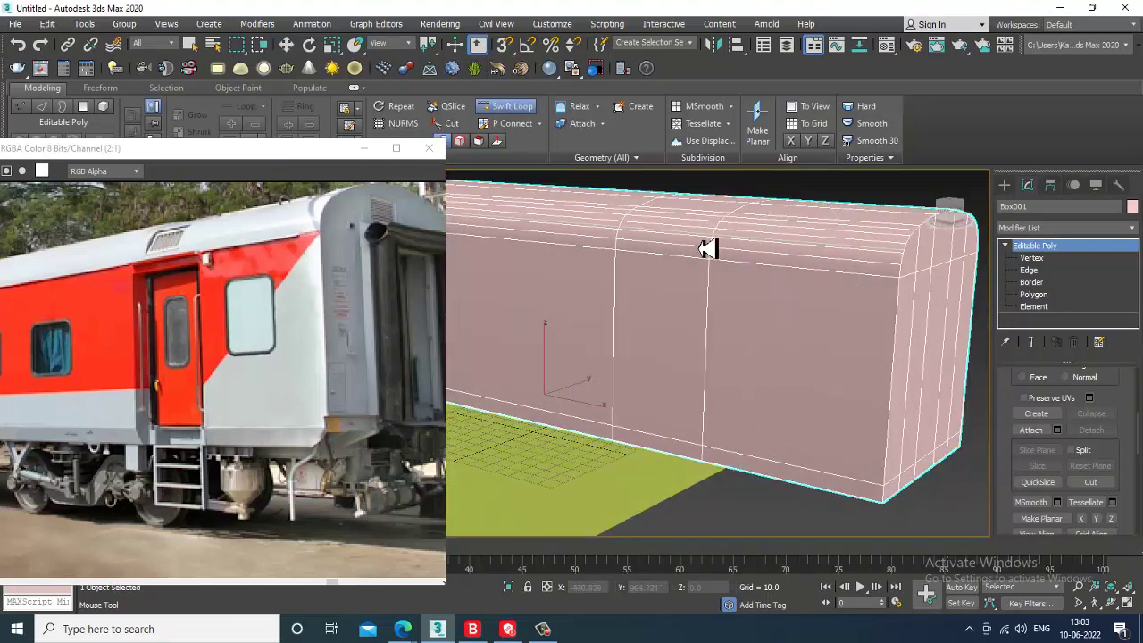
pyautogui.scroll(2, 718, 275)
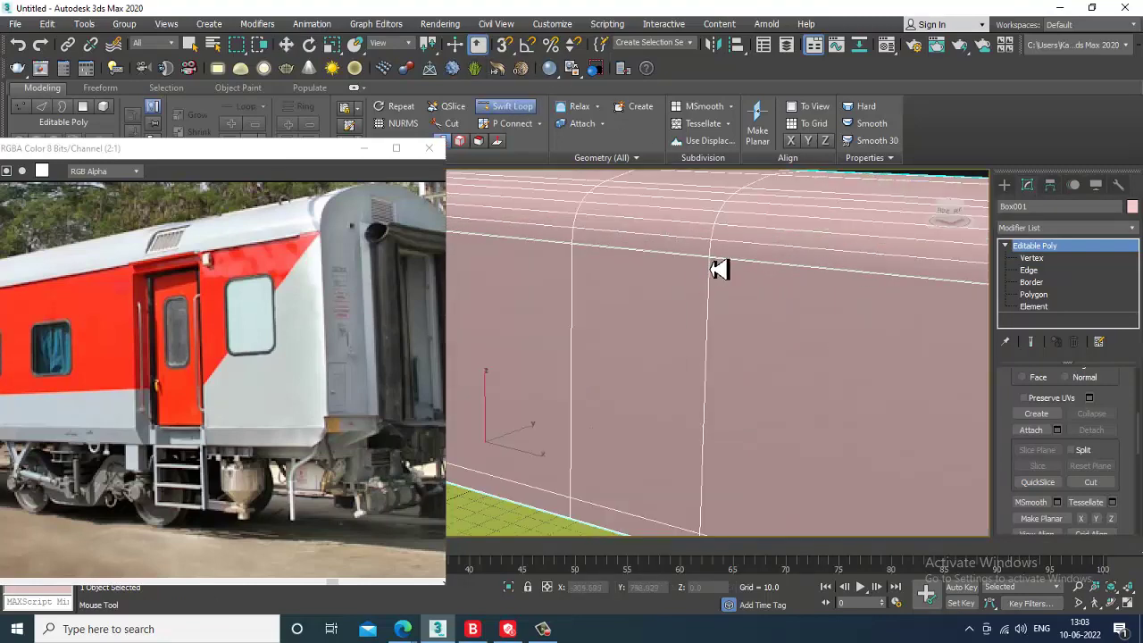
pyautogui.scroll(-3, 720, 266)
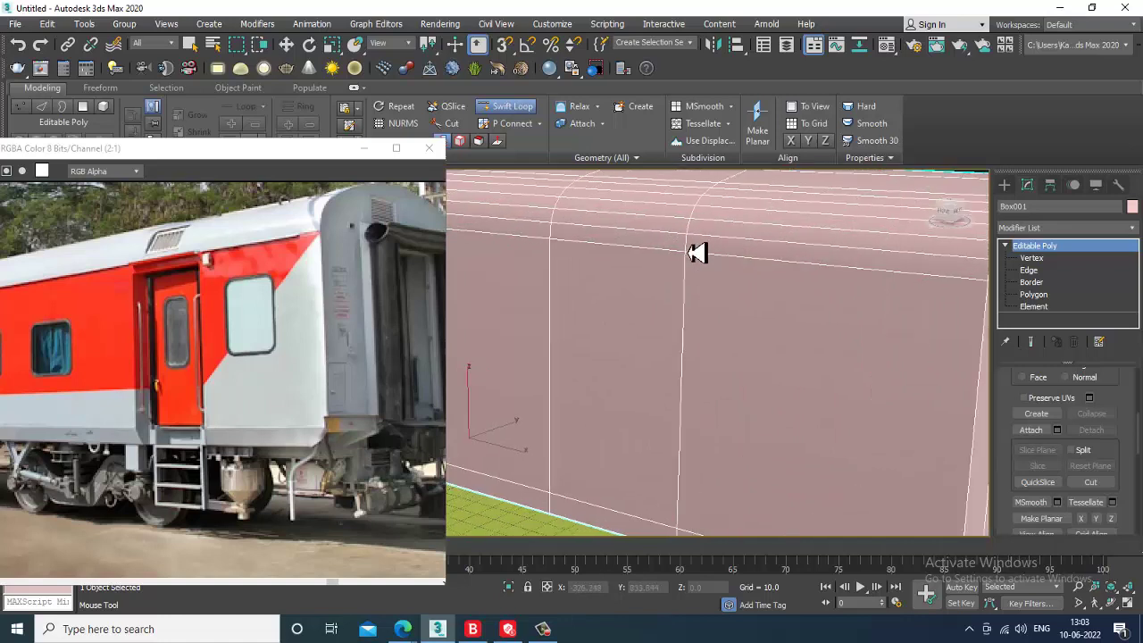
pyautogui.click(570, 254)
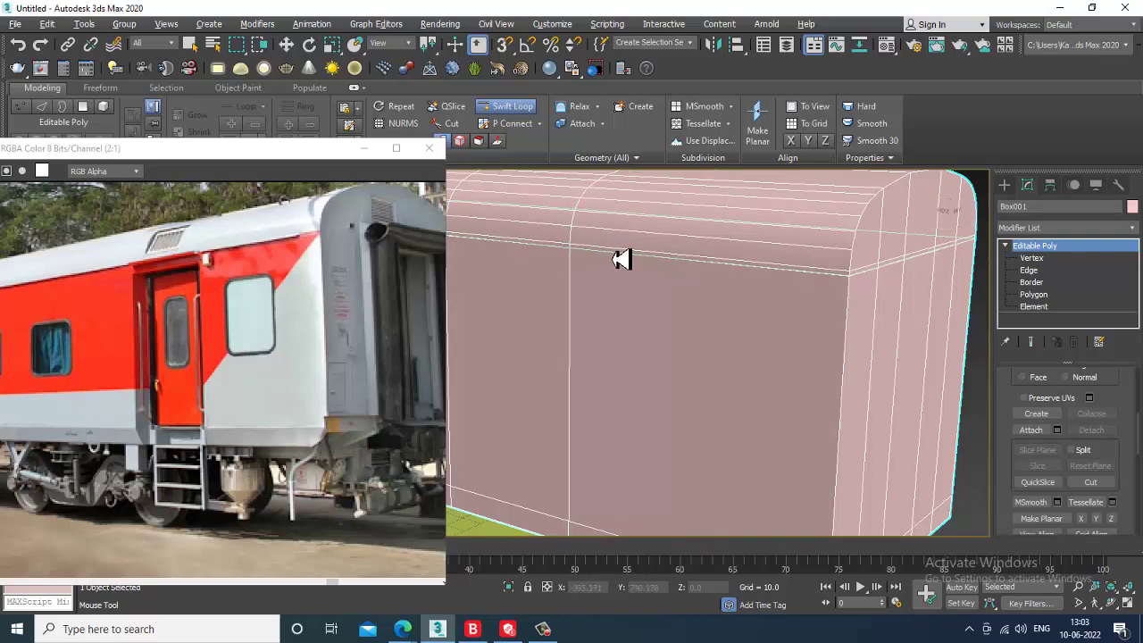
pyautogui.moveTo(622, 259); pyautogui.dragTo(844, 236, button='middle')
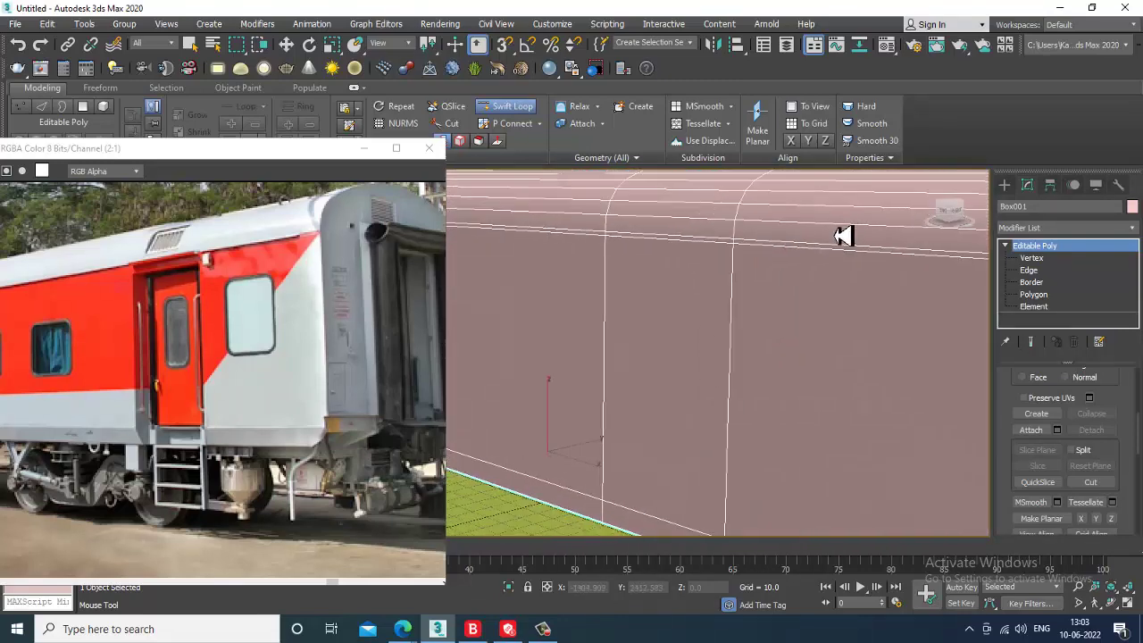
pyautogui.scroll(-4, 845, 234)
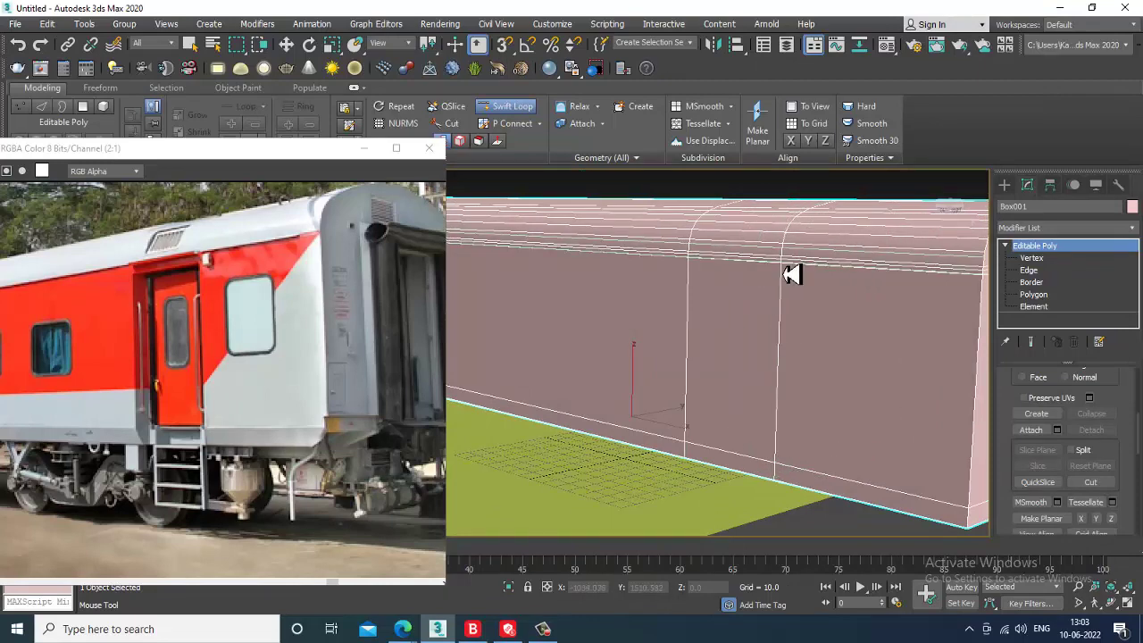
pyautogui.press('w')
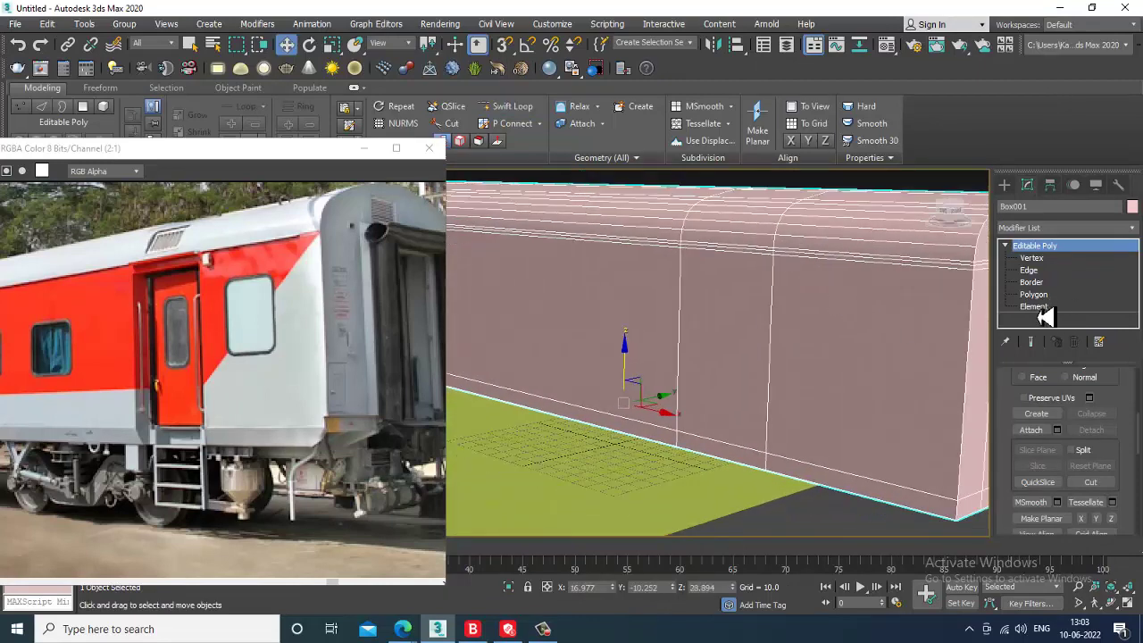
# Select the side polygon between the two door loops and extrude it inward to recess the doorway
pyautogui.click(1034, 293)
pyautogui.click(758, 304)
pyautogui.press('z')
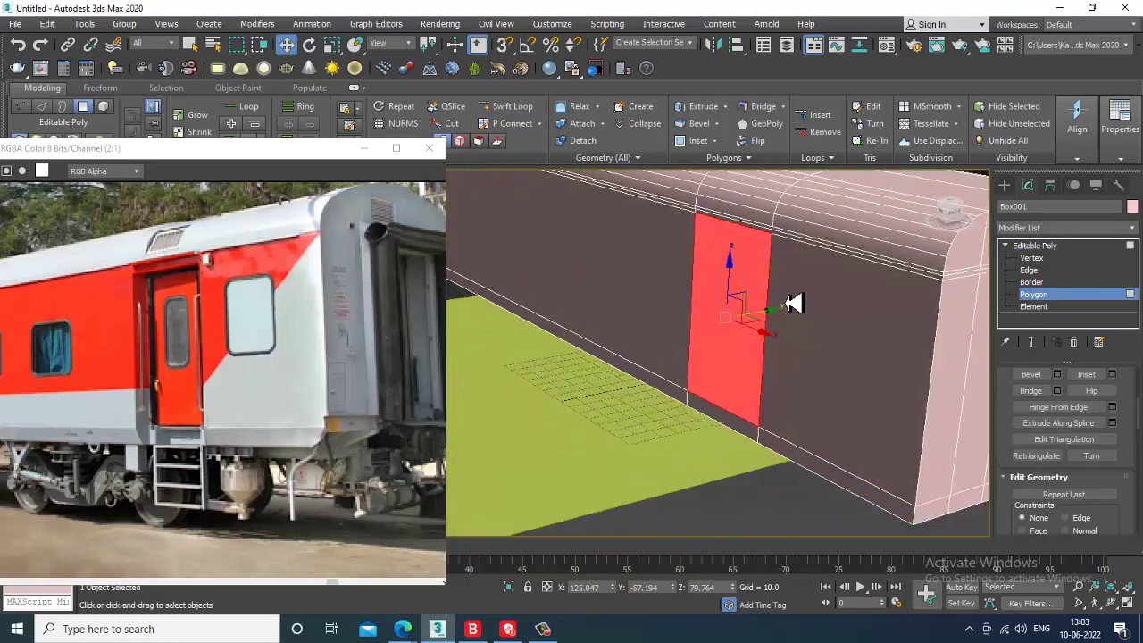
pyautogui.moveTo(809, 300); pyautogui.dragTo(795, 319, button='middle')
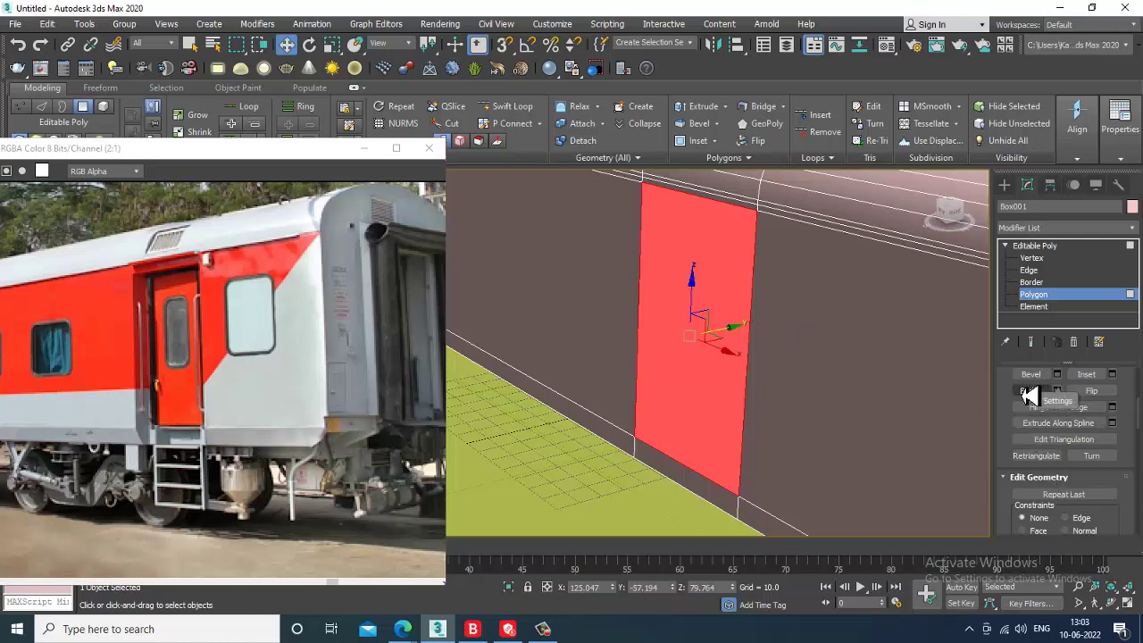
pyautogui.scroll(3, 1058, 397)
pyautogui.click(1058, 467)
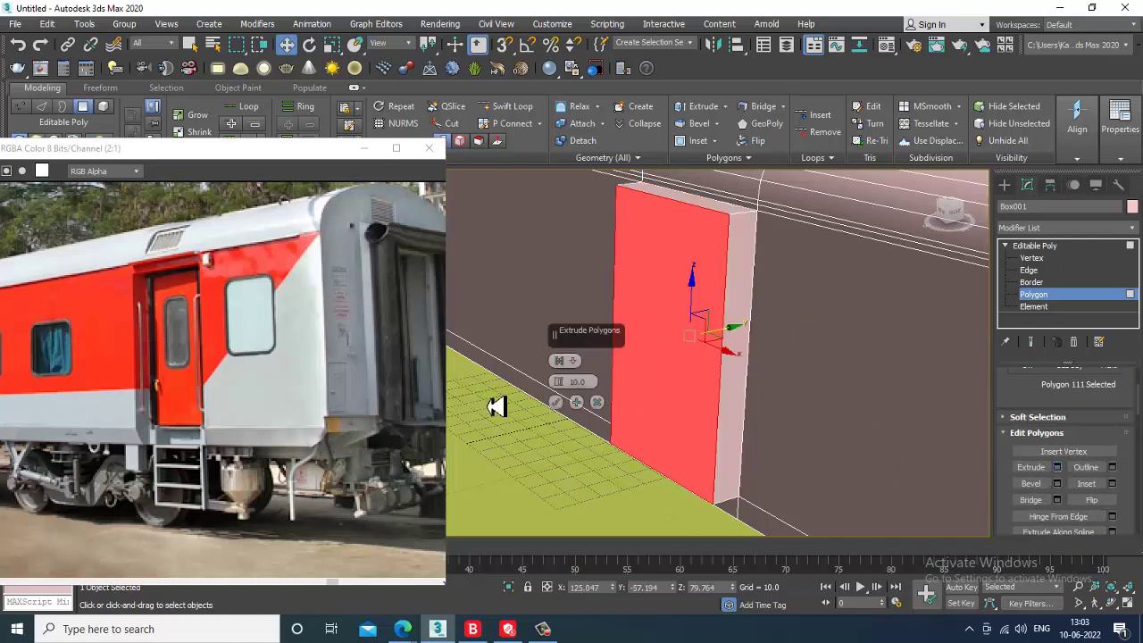
pyautogui.moveTo(565, 398); pyautogui.dragTo(612, 490)
pyautogui.click(555, 404)
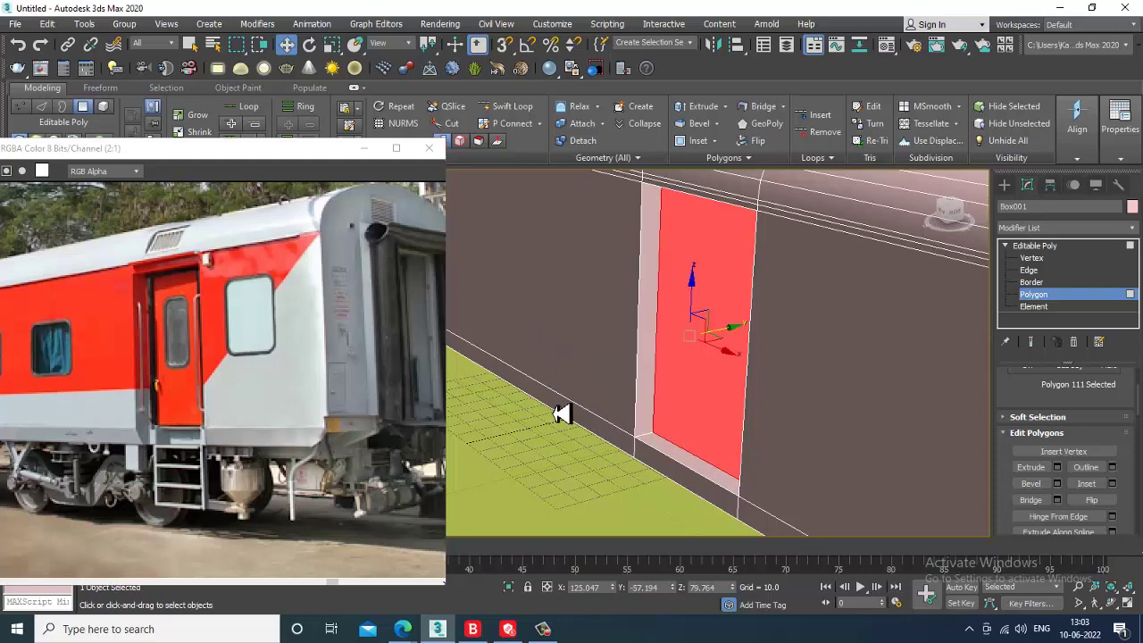
# Save the scene as coach_1 in the LHB Rajdhani folder within June 2022 on drive D
pyautogui.scroll(-4, 572, 409)
pyautogui.keyDown('alt'); pyautogui.moveTo(589, 402); pyautogui.dragTo(706, 313, button='middle'); pyautogui.keyUp('alt')
pyautogui.moveTo(795, 359); pyautogui.dragTo(756, 365, button='middle')
pyautogui.hotkey('ctrl', 's')
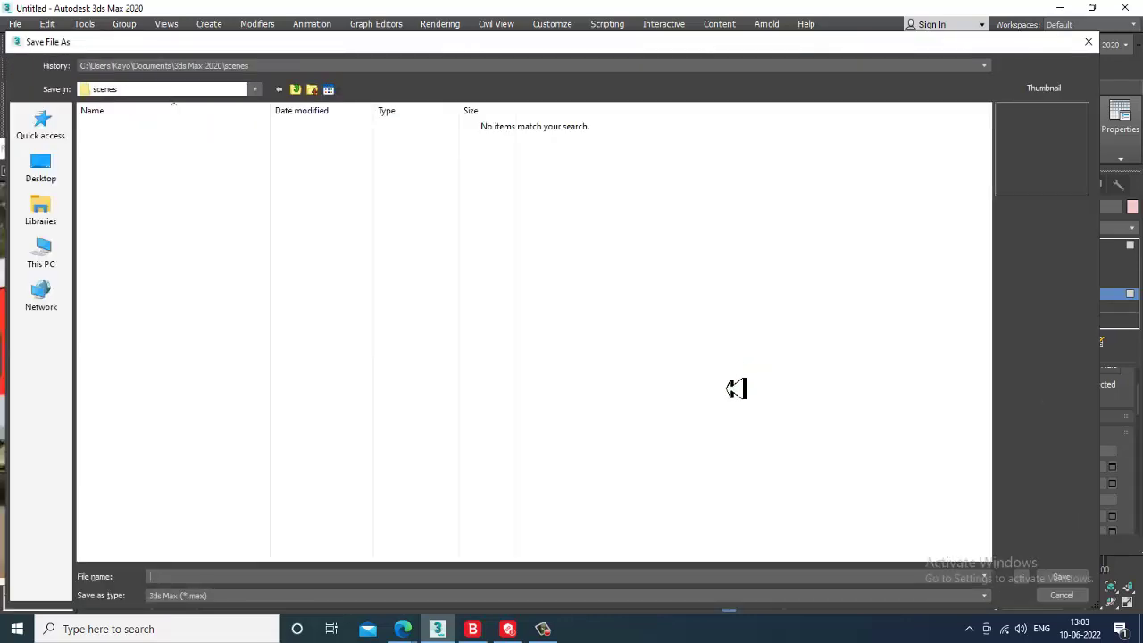
pyautogui.click(47, 253)
pyautogui.doubleClick(331, 230)
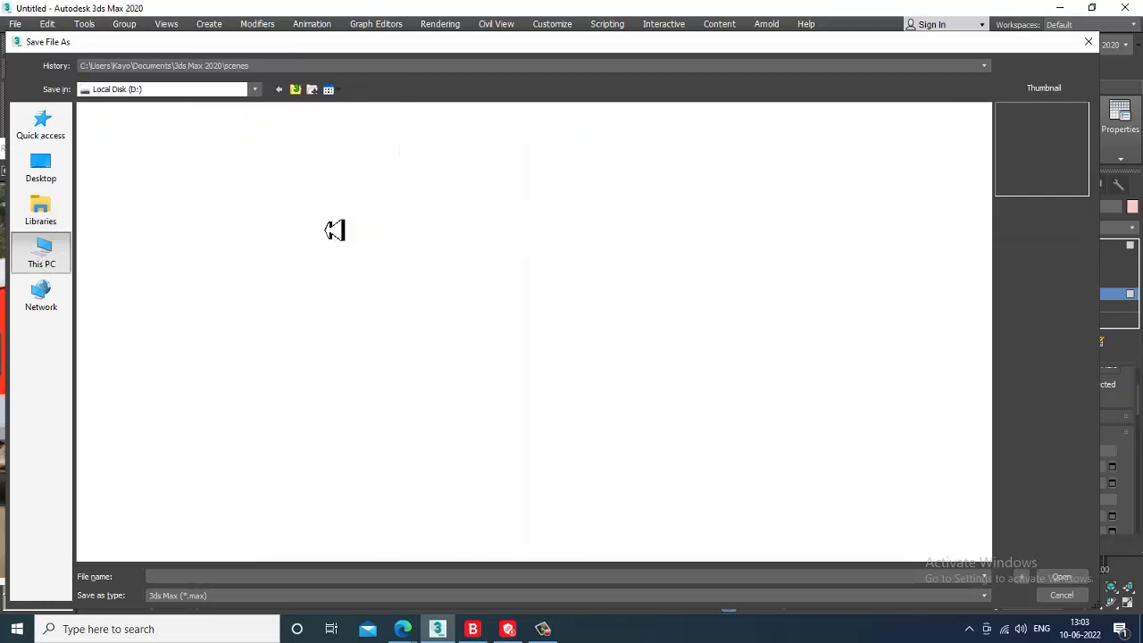
pyautogui.doubleClick(134, 220)
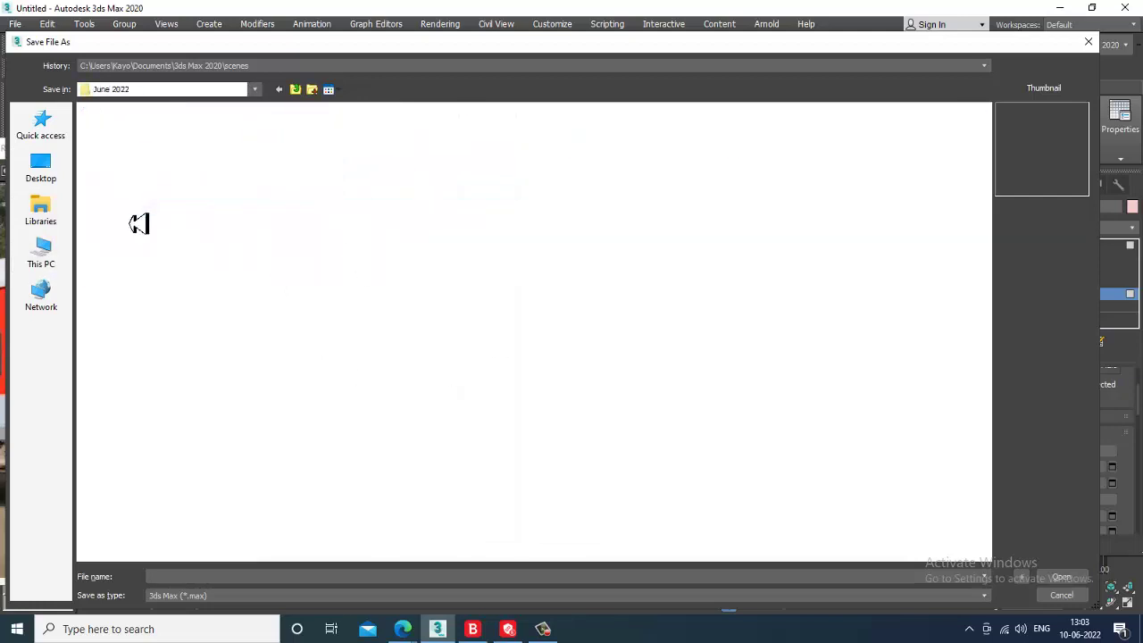
pyautogui.doubleClick(496, 159)
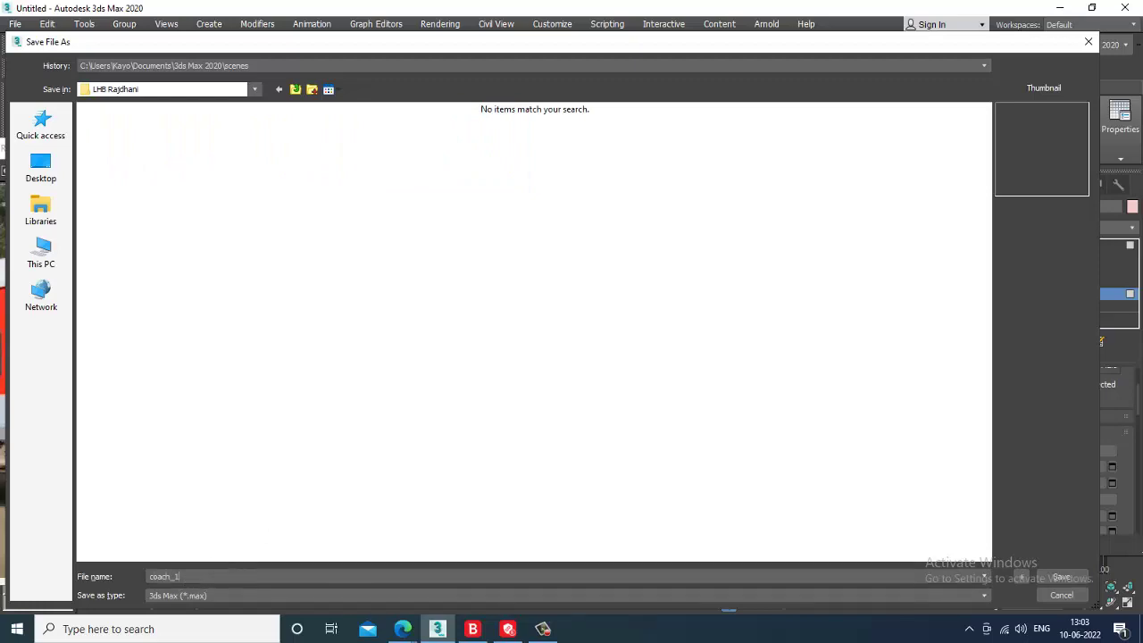
pyautogui.click(1077, 578)
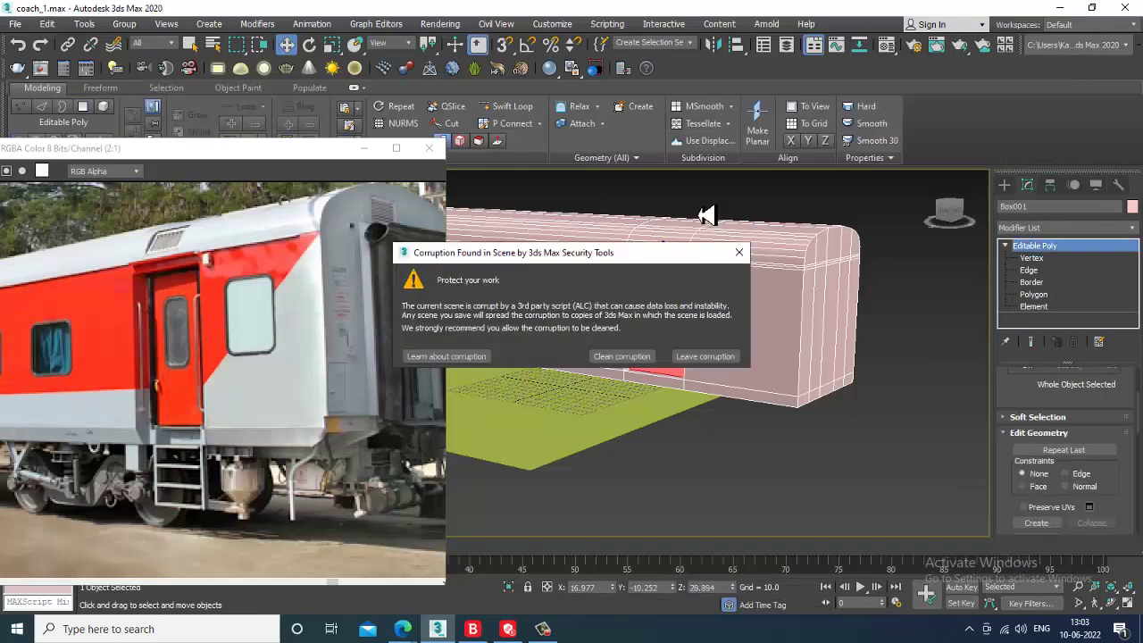
# Dismiss the scene and environment corruption warnings without cleaning anything
pyautogui.click(741, 255)
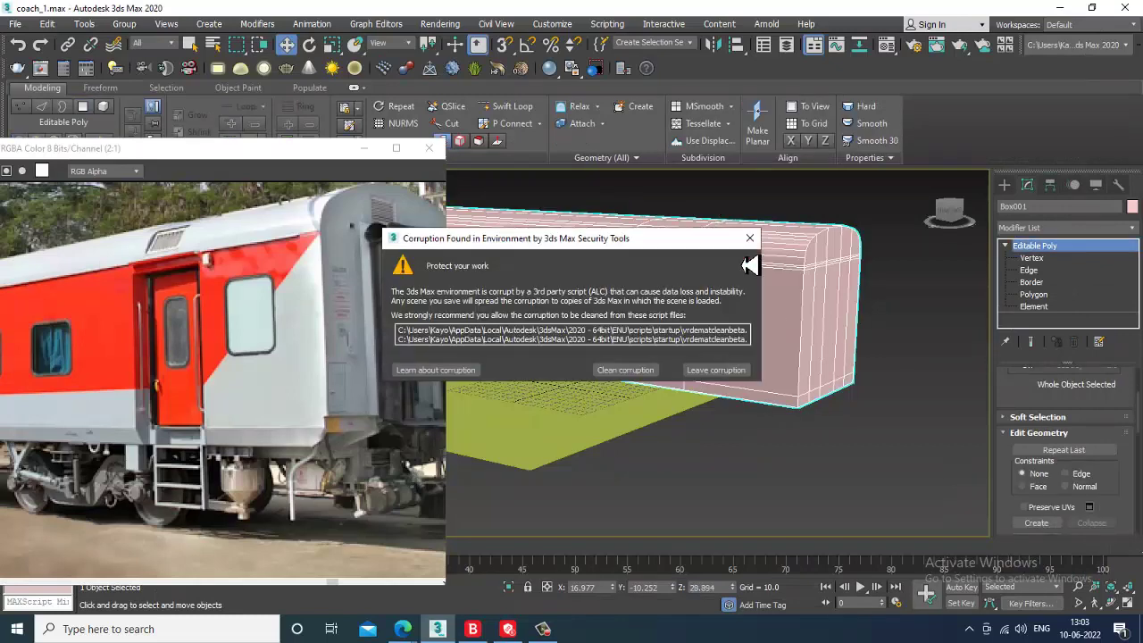
pyautogui.click(750, 243)
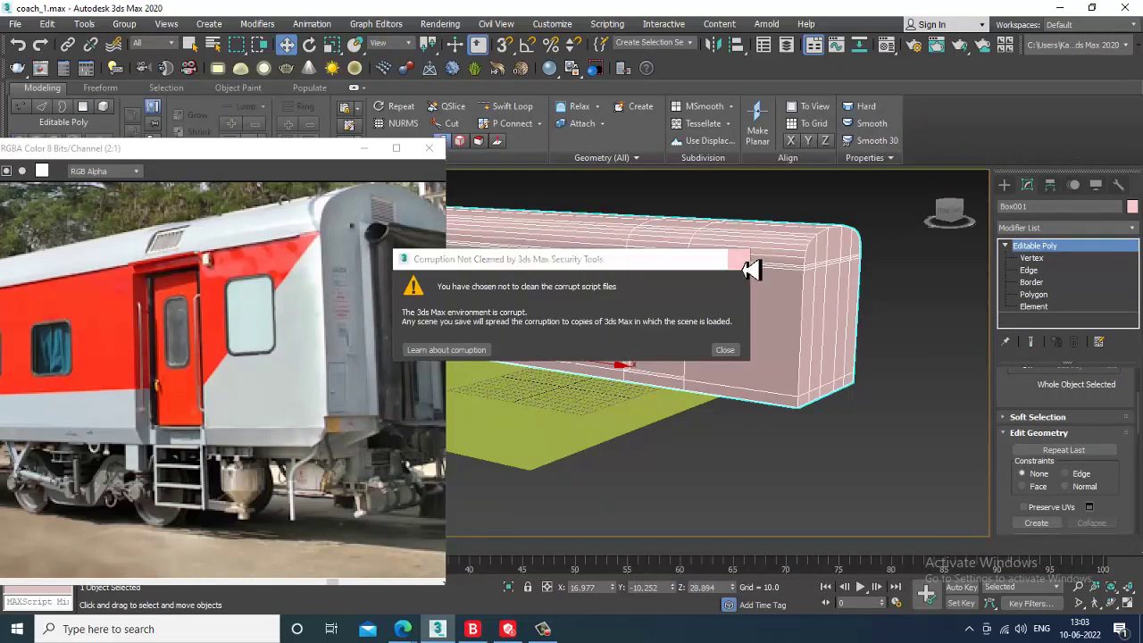
pyautogui.click(741, 260)
# Change the coach body's object color to a grey custom color
pyautogui.click(837, 463)
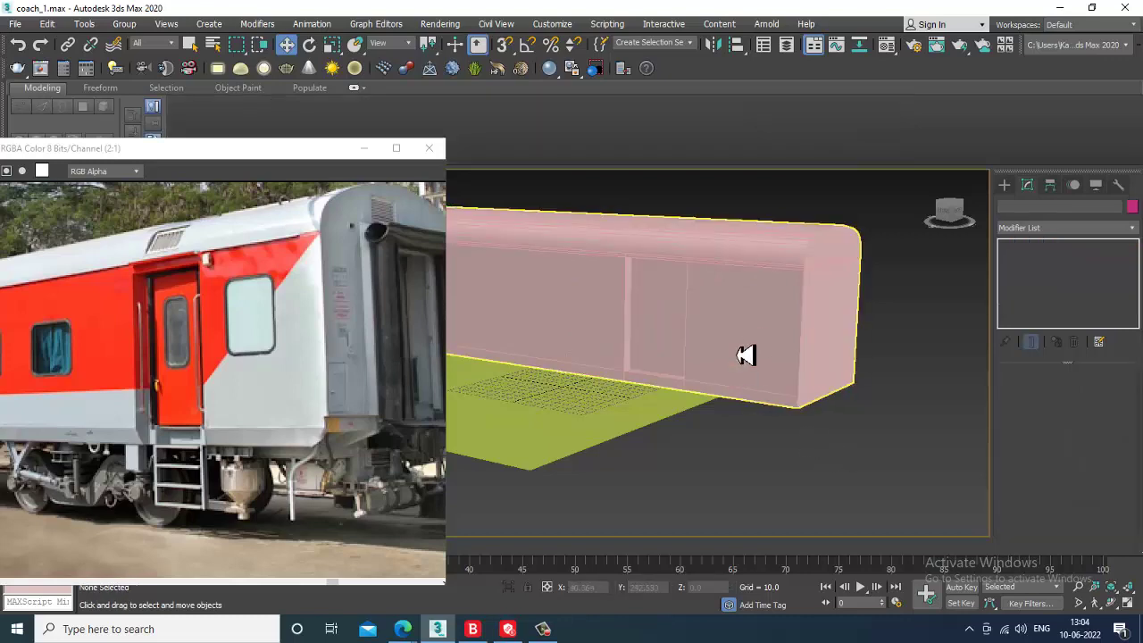
pyautogui.click(783, 338)
pyautogui.scroll(1, 786, 340)
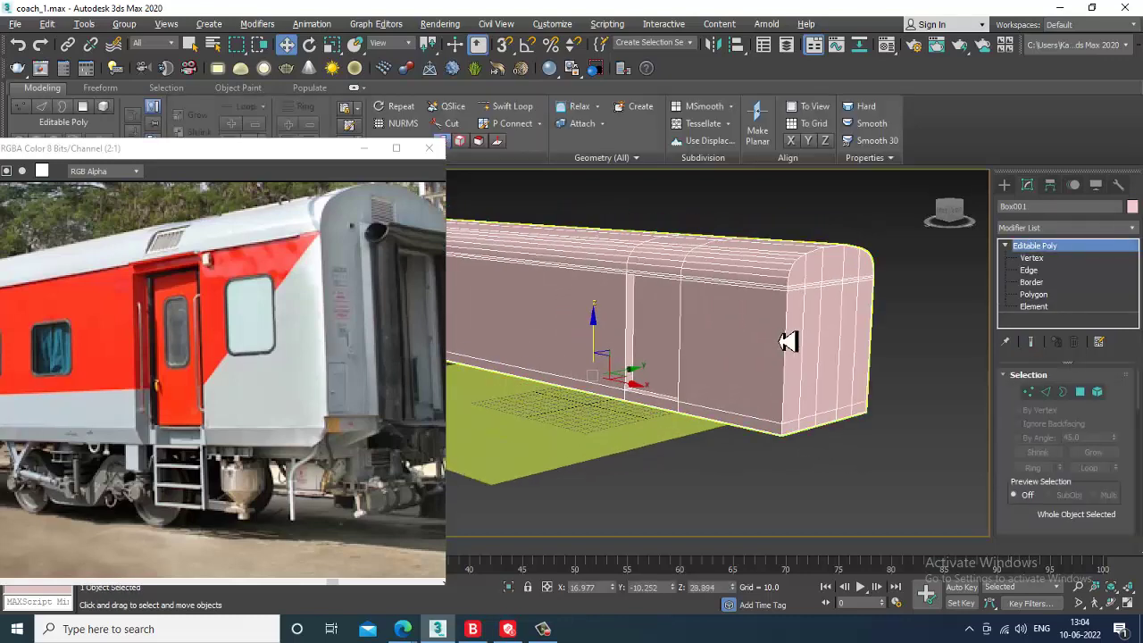
pyautogui.click(1133, 207)
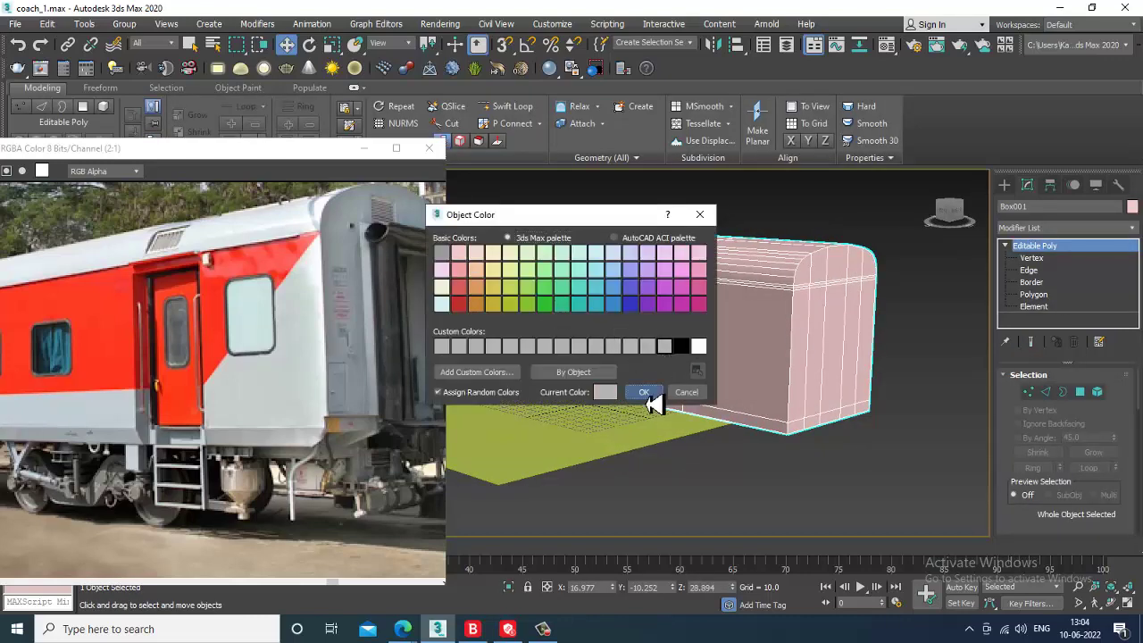
pyautogui.click(645, 393)
pyautogui.click(875, 370)
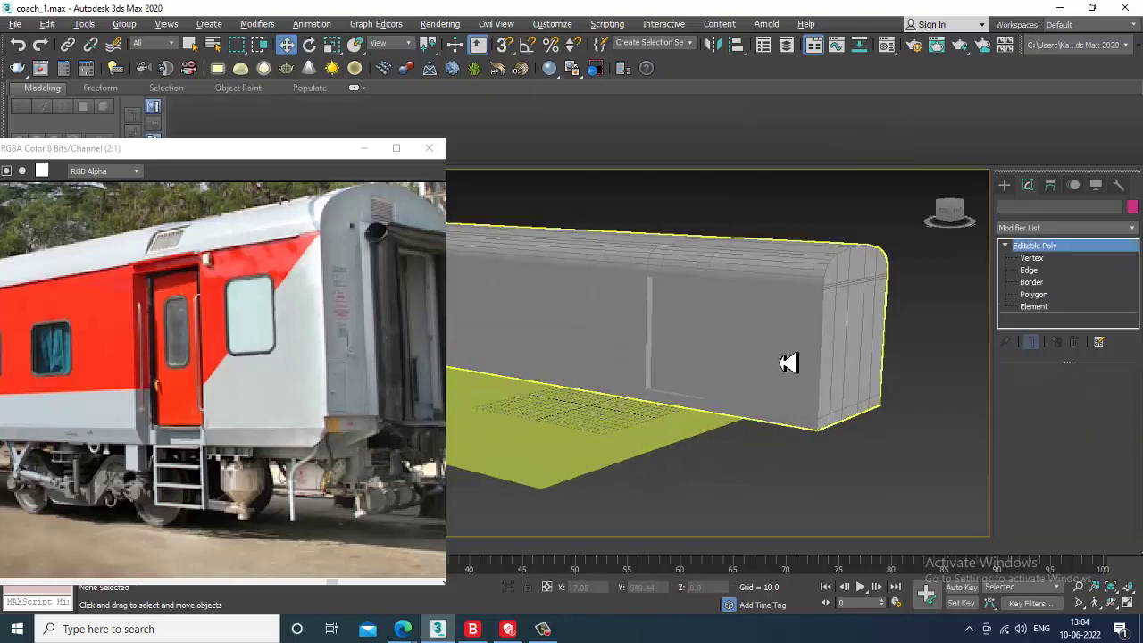
# Select the full vertical edge loop on the doorway's side farther from the coach end and shift it slightly outward along X
pyautogui.click(789, 363)
pyautogui.scroll(2, 785, 343)
pyautogui.keyDown('alt'); pyautogui.moveTo(875, 345); pyautogui.dragTo(728, 268, button='middle'); pyautogui.keyUp('alt')
pyautogui.scroll(2, 754, 331)
pyautogui.click(1036, 270)
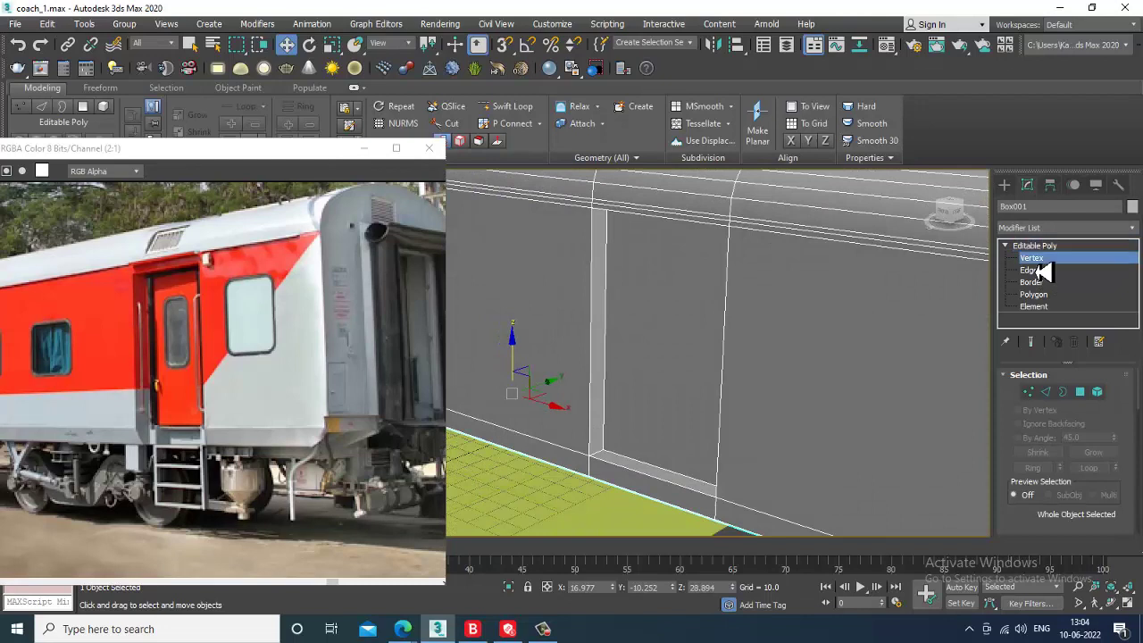
pyautogui.click(592, 272)
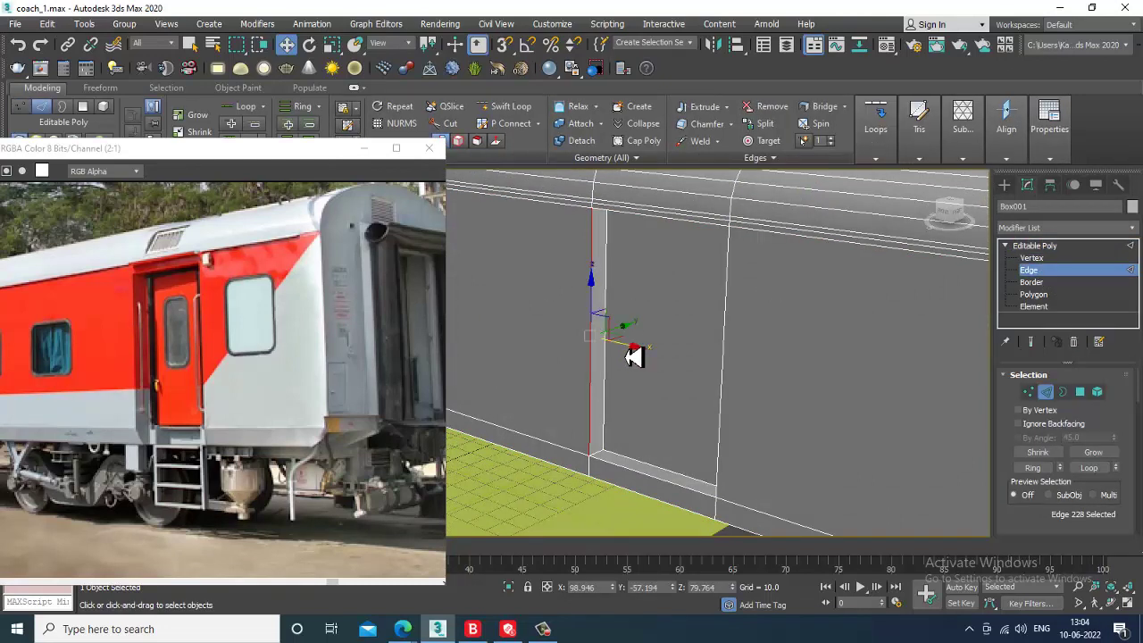
pyautogui.doubleClick(590, 475)
pyautogui.keyDown('alt'); pyautogui.moveTo(620, 323); pyautogui.dragTo(627, 319, button='middle'); pyautogui.keyUp('alt')
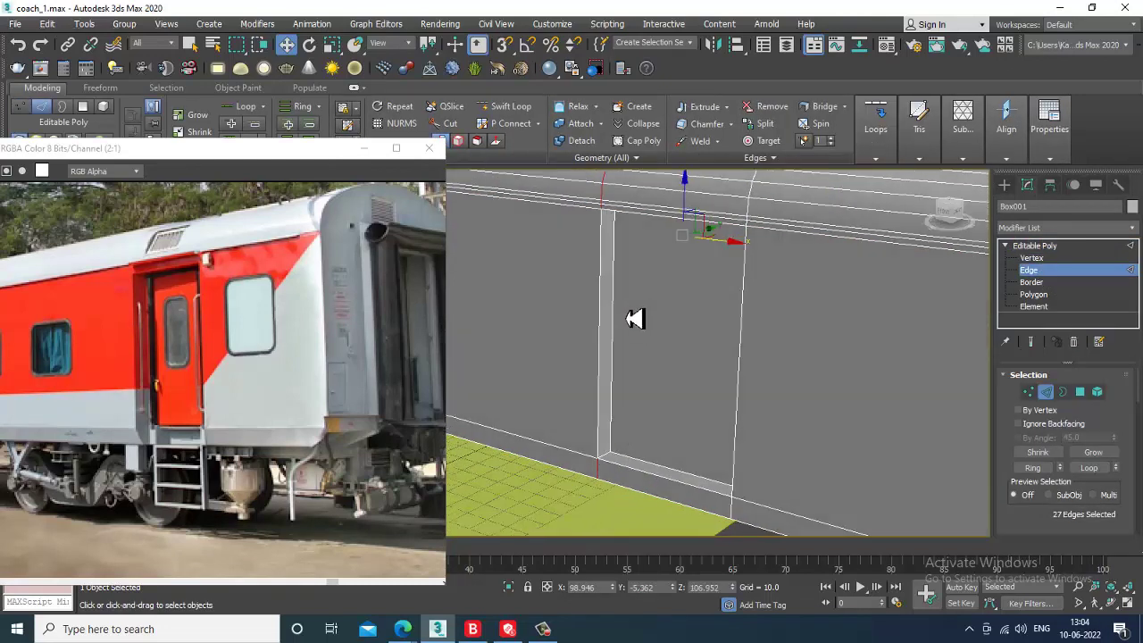
pyautogui.keyDown('ctrl'); pyautogui.click(603, 298); pyautogui.keyUp('ctrl')
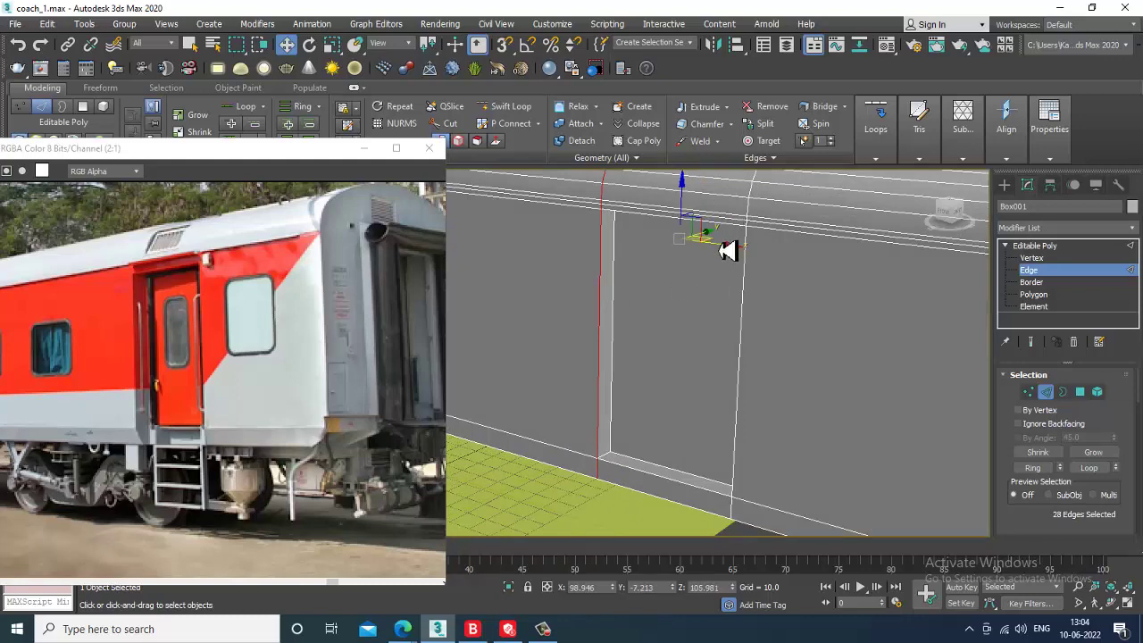
pyautogui.moveTo(731, 258); pyautogui.dragTo(727, 258)
# Select the full vertical edge loop on the doorway's side nearer the coach end and move it about 0.96 along X, to X 155.088
pyautogui.keyDown('alt'); pyautogui.moveTo(727, 257); pyautogui.dragTo(817, 254, button='middle'); pyautogui.keyUp('alt')
pyautogui.moveTo(818, 254); pyautogui.dragTo(799, 275, button='middle')
pyautogui.click(753, 256)
pyautogui.doubleClick(756, 207)
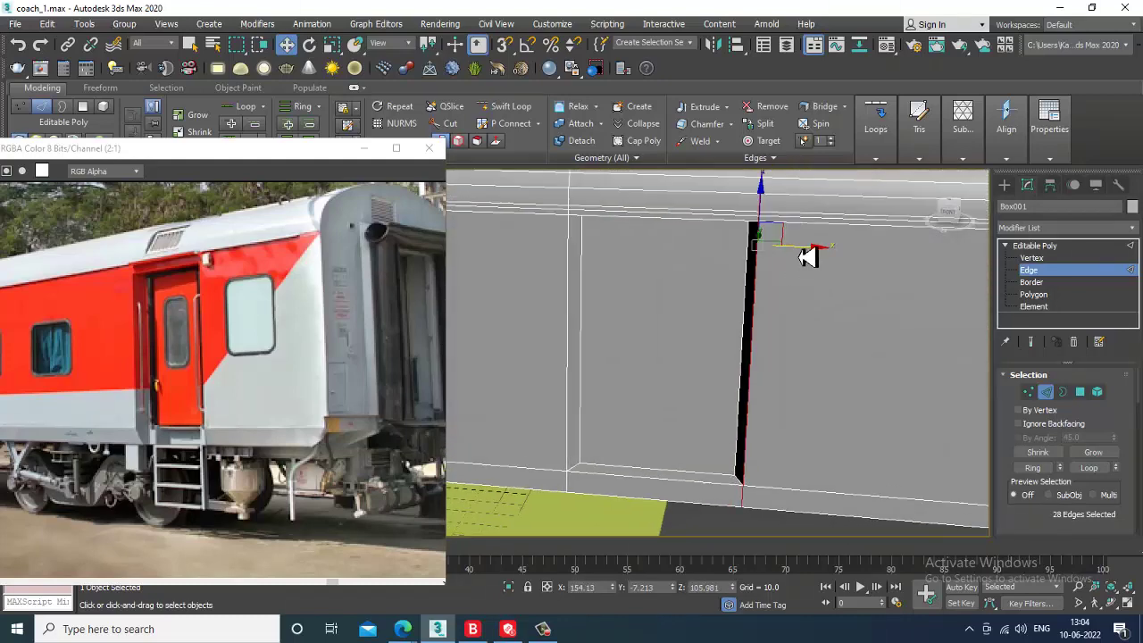
pyautogui.moveTo(811, 257); pyautogui.dragTo(812, 257)
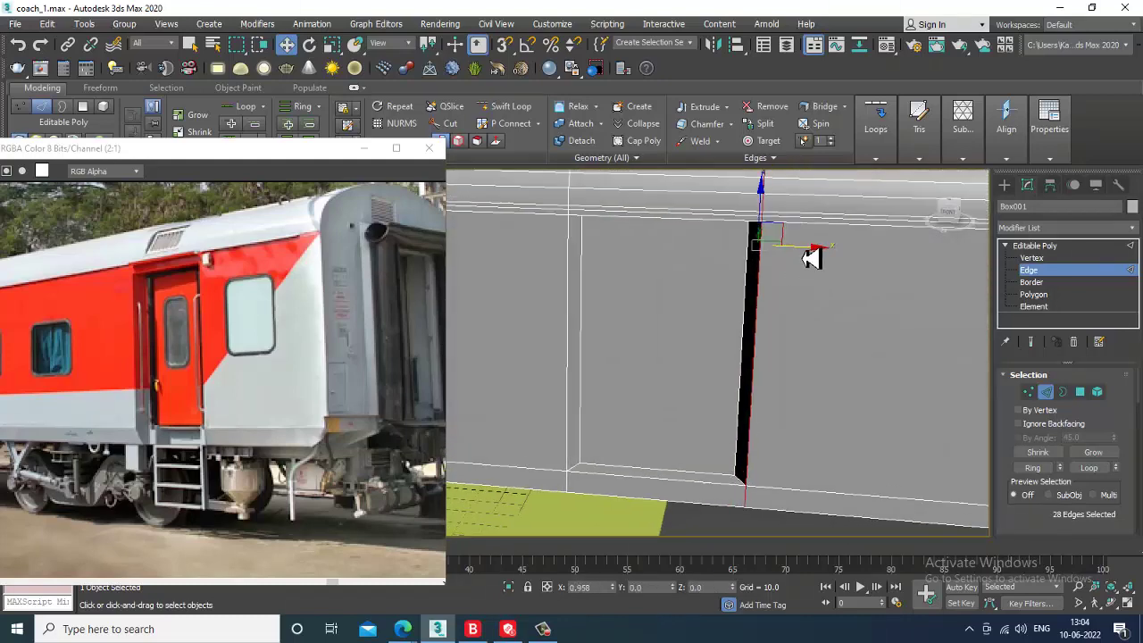
pyautogui.keyDown('alt'); pyautogui.moveTo(781, 396); pyautogui.dragTo(717, 331, button='middle'); pyautogui.keyUp('alt')
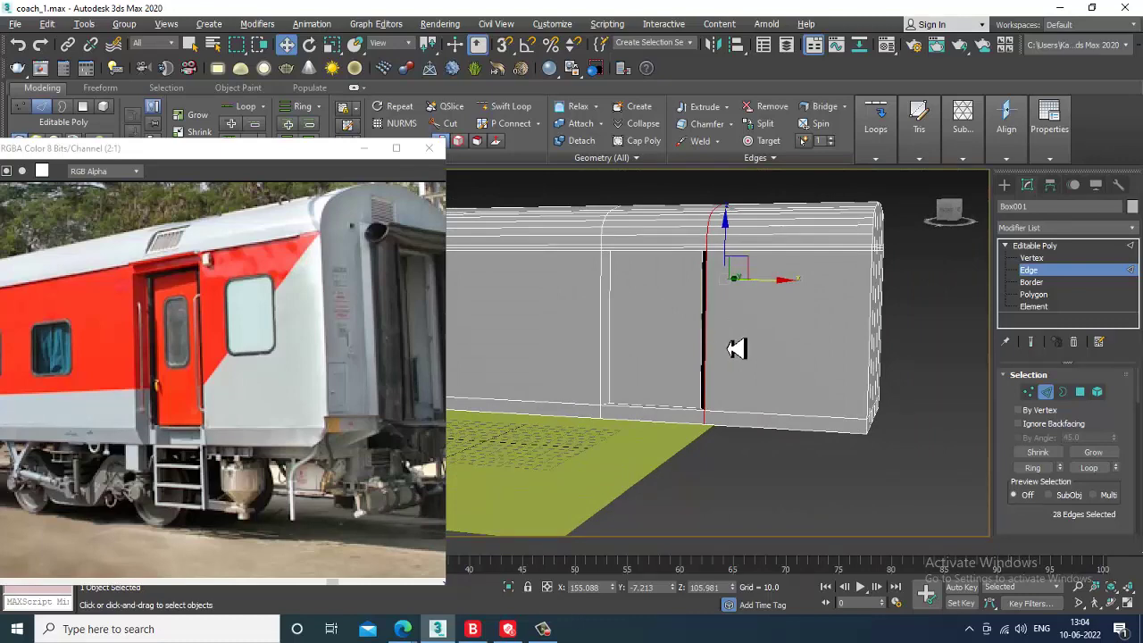
# Select the lower side-wall polygon directly beneath the doorway recess
pyautogui.scroll(10, 736, 348)
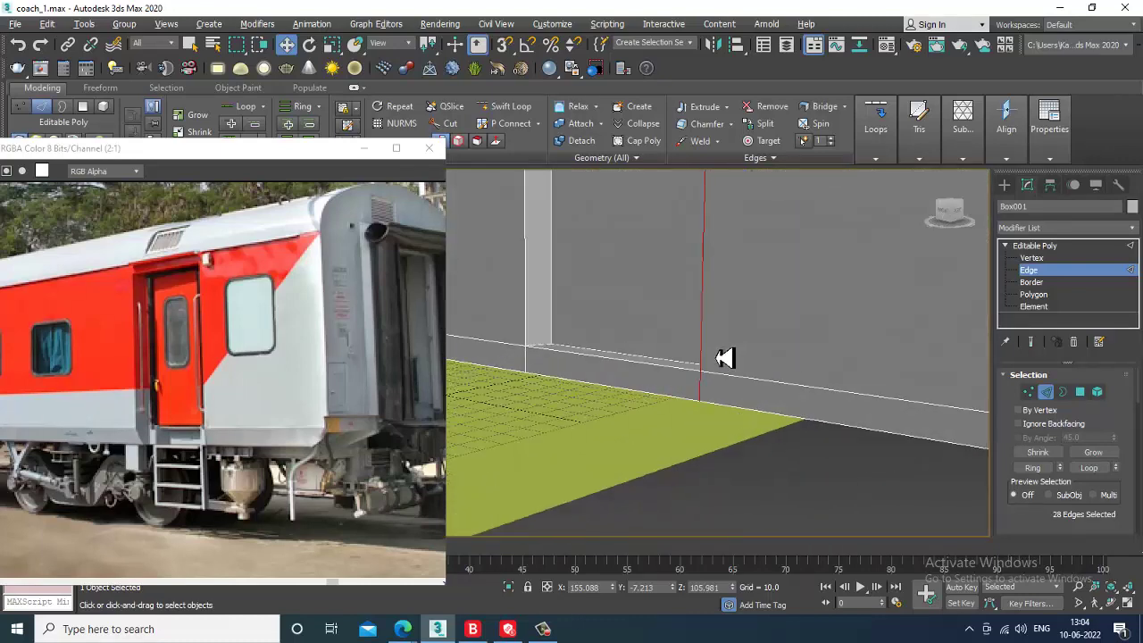
pyautogui.keyDown('alt'); pyautogui.moveTo(725, 357); pyautogui.dragTo(1016, 339, button='middle'); pyautogui.keyUp('alt')
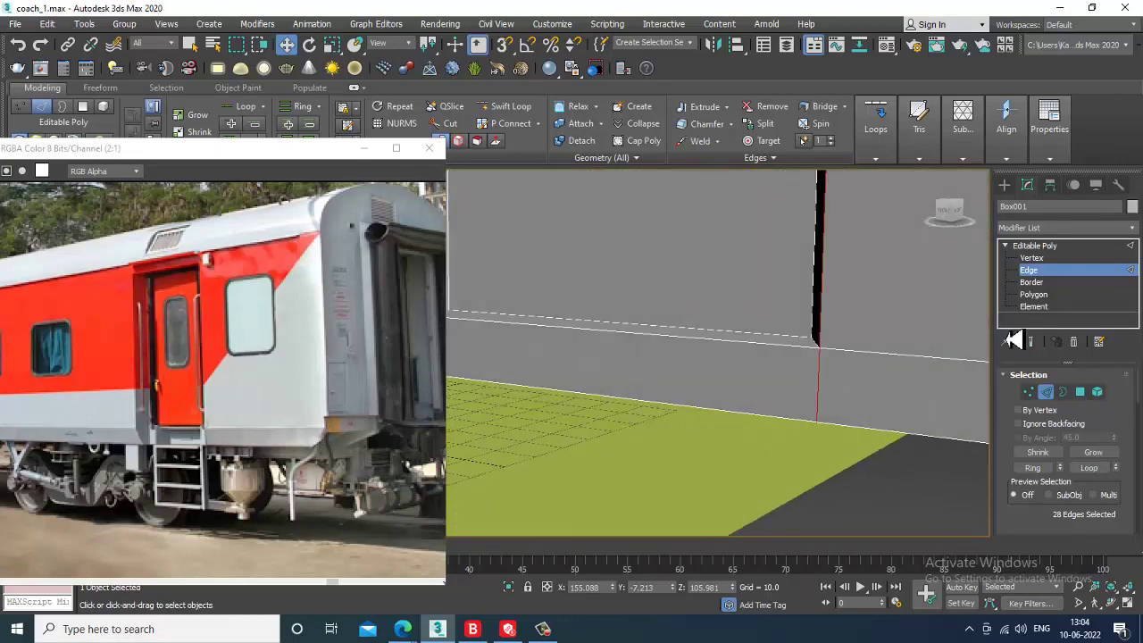
pyautogui.click(1034, 293)
pyautogui.click(658, 384)
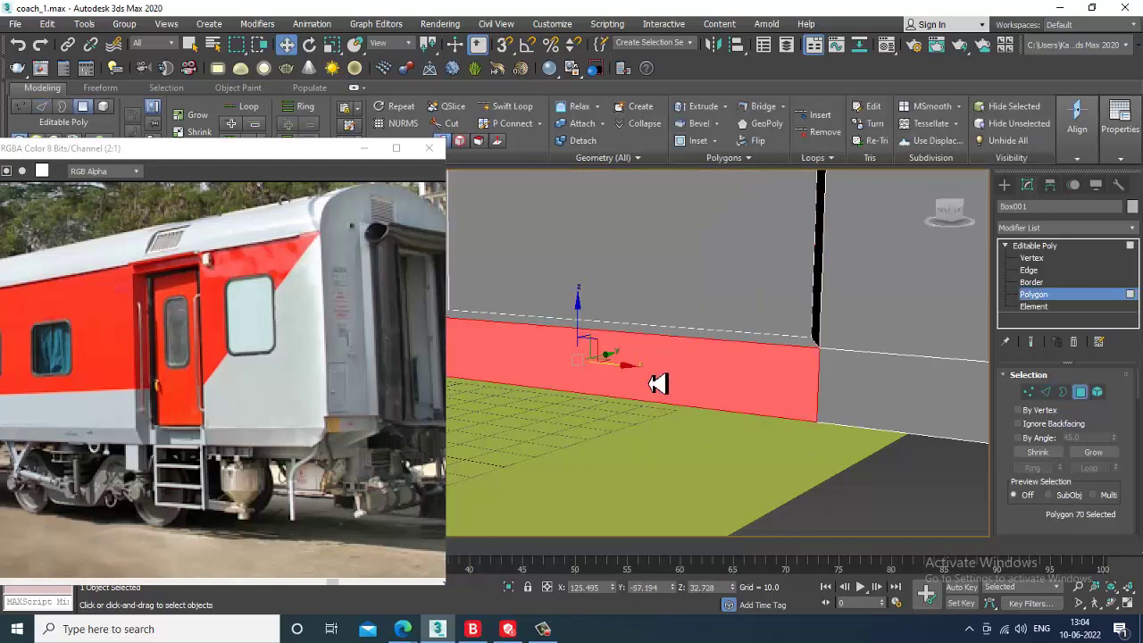
pyautogui.keyDown('alt'); pyautogui.moveTo(658, 385); pyautogui.dragTo(1043, 441, button='middle'); pyautogui.keyUp('alt')
pyautogui.keyDown('alt'); pyautogui.moveTo(880, 402); pyautogui.dragTo(759, 362, button='middle'); pyautogui.keyUp('alt')
pyautogui.click(514, 107)
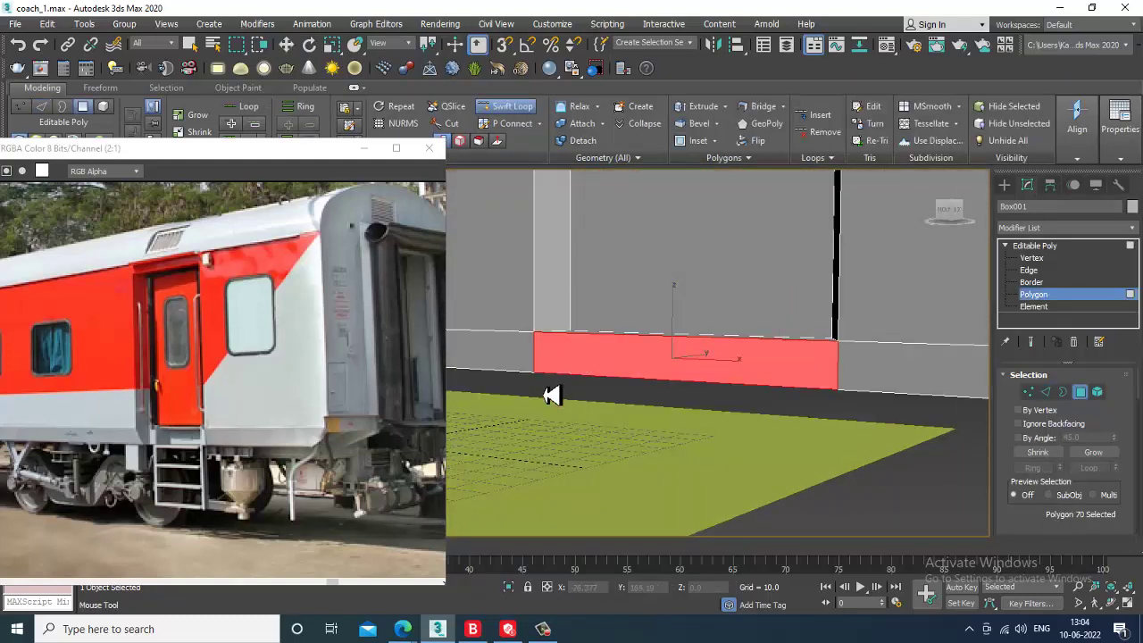
pyautogui.rightClick(726, 356)
pyautogui.keyDown('alt'); pyautogui.moveTo(736, 353); pyautogui.dragTo(684, 330, button='middle'); pyautogui.keyUp('alt')
pyautogui.moveTo(743, 345)
pyautogui.keyDown('alt'); pyautogui.mouseDown(button='middle')
pyautogui.moveTo(742, 333)
pyautogui.moveTo(752, 341)
pyautogui.mouseUp(button='middle'); pyautogui.keyUp('alt')
pyautogui.hotkey('ctrl', 'z')
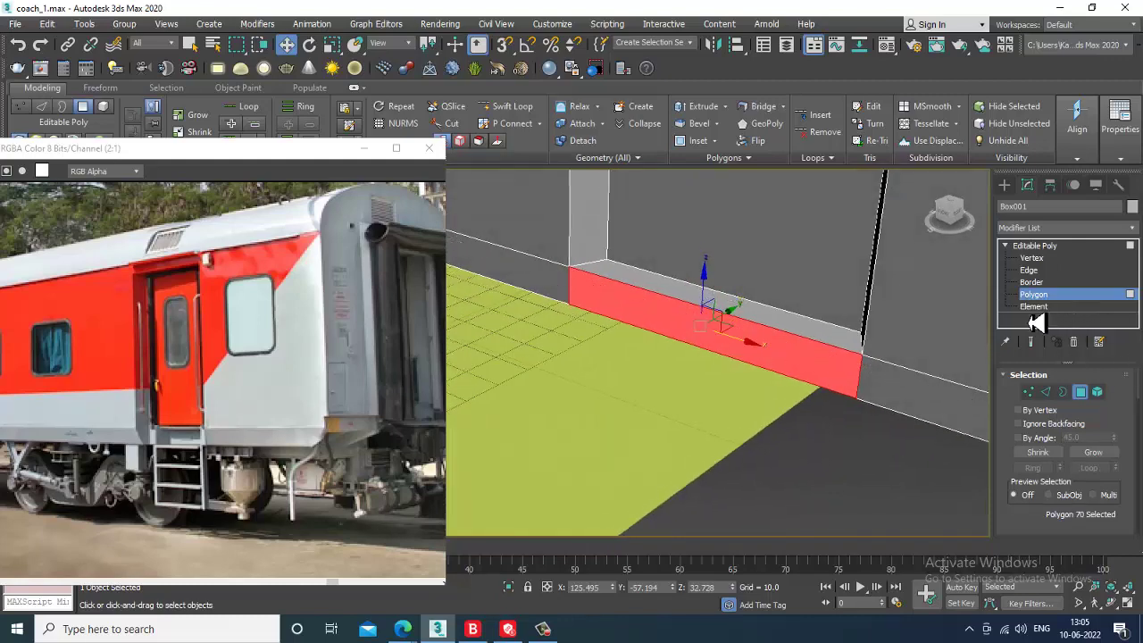
# Inset the selected polygon beneath the doorway by 1.0
pyautogui.scroll(-5, 1125, 435)
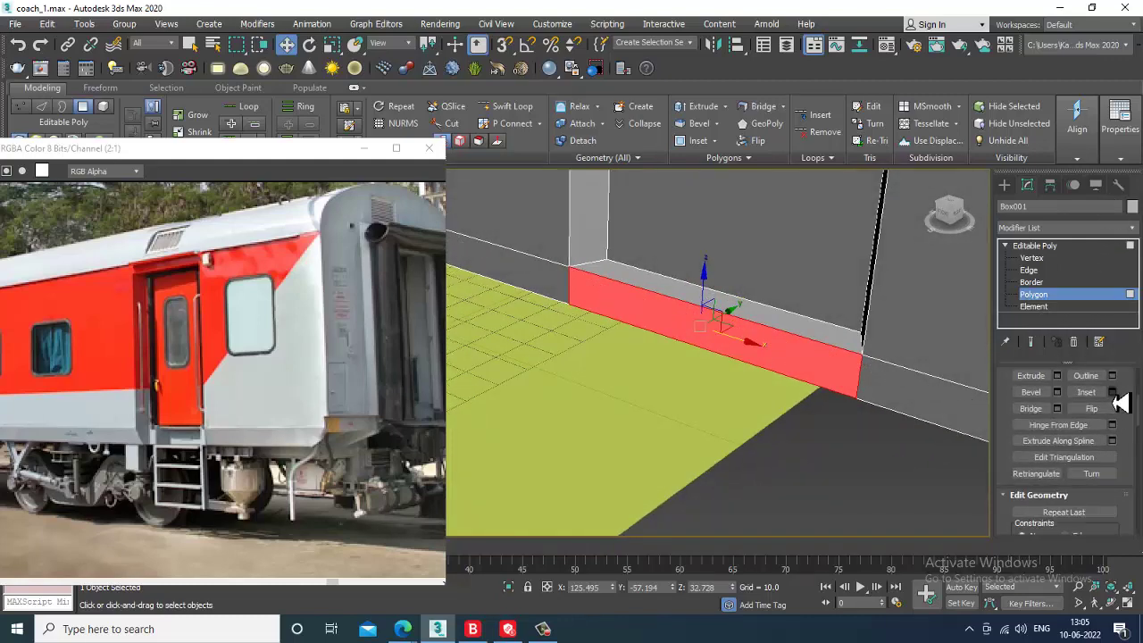
pyautogui.click(1113, 393)
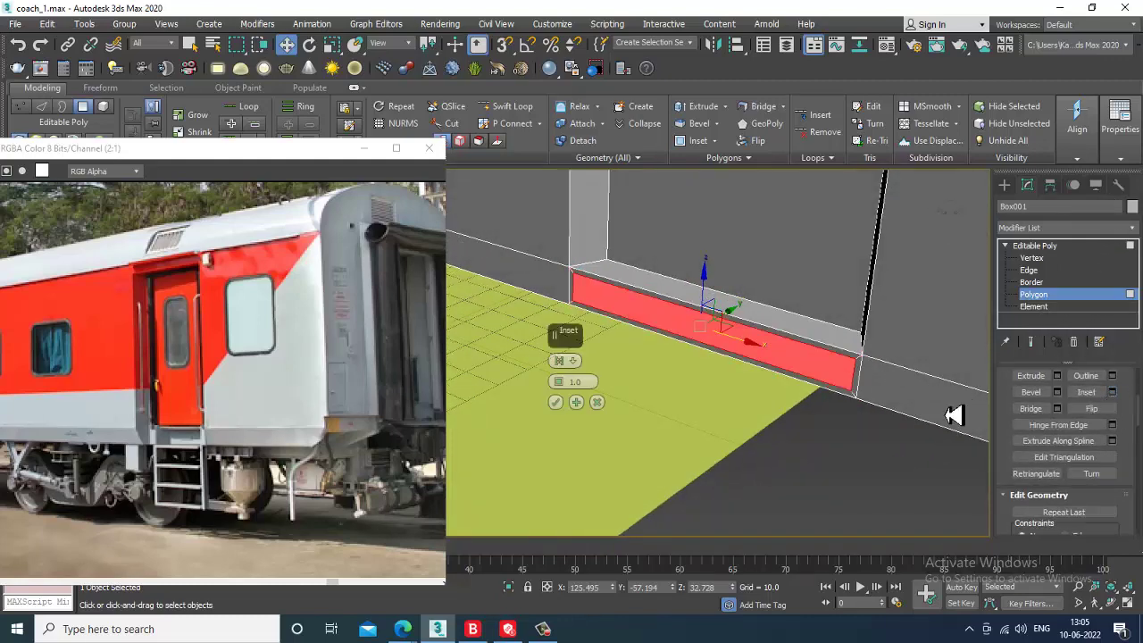
pyautogui.click(556, 405)
pyautogui.keyDown('alt'); pyautogui.moveTo(665, 396); pyautogui.dragTo(871, 407, button='middle'); pyautogui.keyUp('alt')
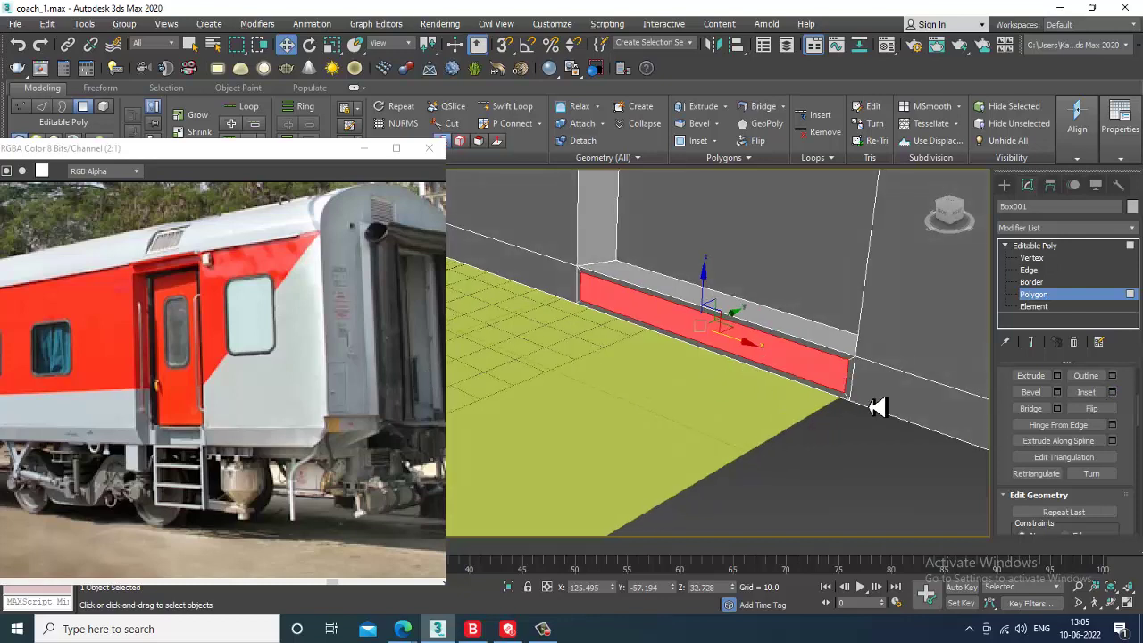
# Extrude the inset polygon beneath the doorway inward by -7.723 to form a step recess
pyautogui.click(1057, 376)
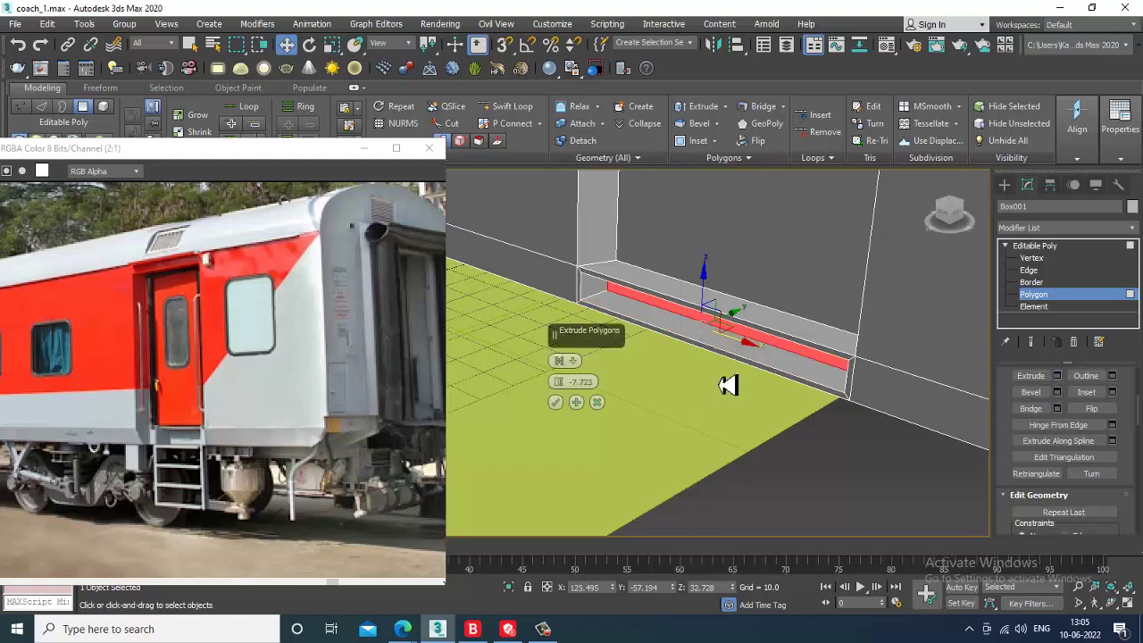
pyautogui.click(555, 403)
pyautogui.keyDown('alt'); pyautogui.moveTo(566, 408); pyautogui.dragTo(718, 424, button='middle'); pyautogui.keyUp('alt')
pyautogui.scroll(-5, 765, 340)
pyautogui.scroll(-1, 718, 422)
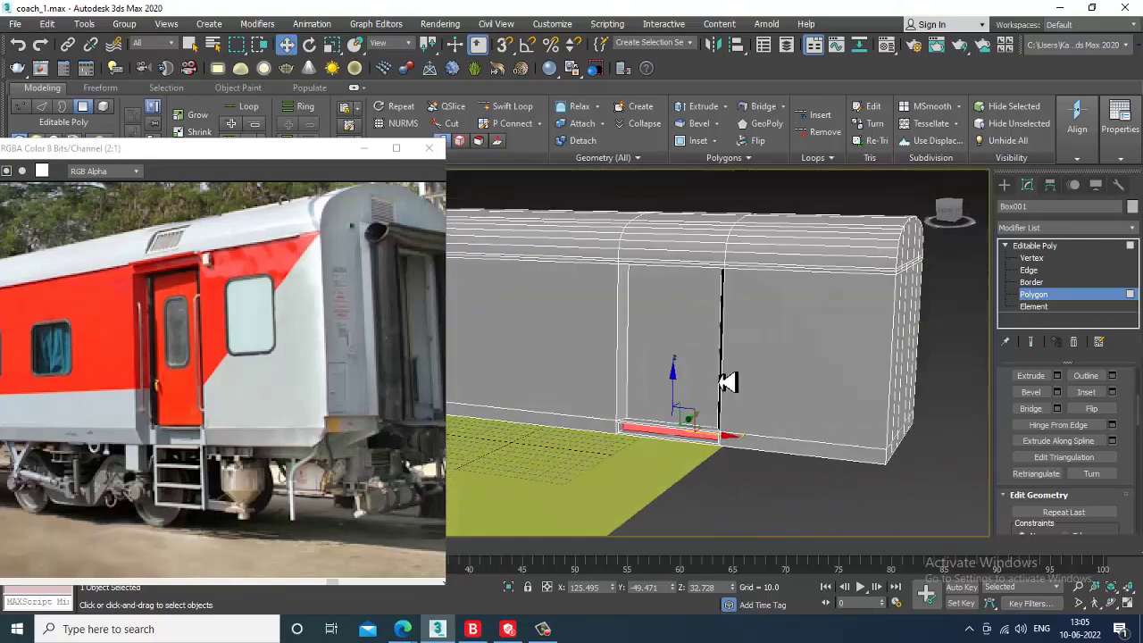
pyautogui.keyDown('alt'); pyautogui.moveTo(728, 383); pyautogui.dragTo(730, 337, button='middle'); pyautogui.keyUp('alt')
# In the front view, select all vertices along the doorway's side farther from the coach end and move them along X to 106.603
pyautogui.hotkey('alt', 'w')
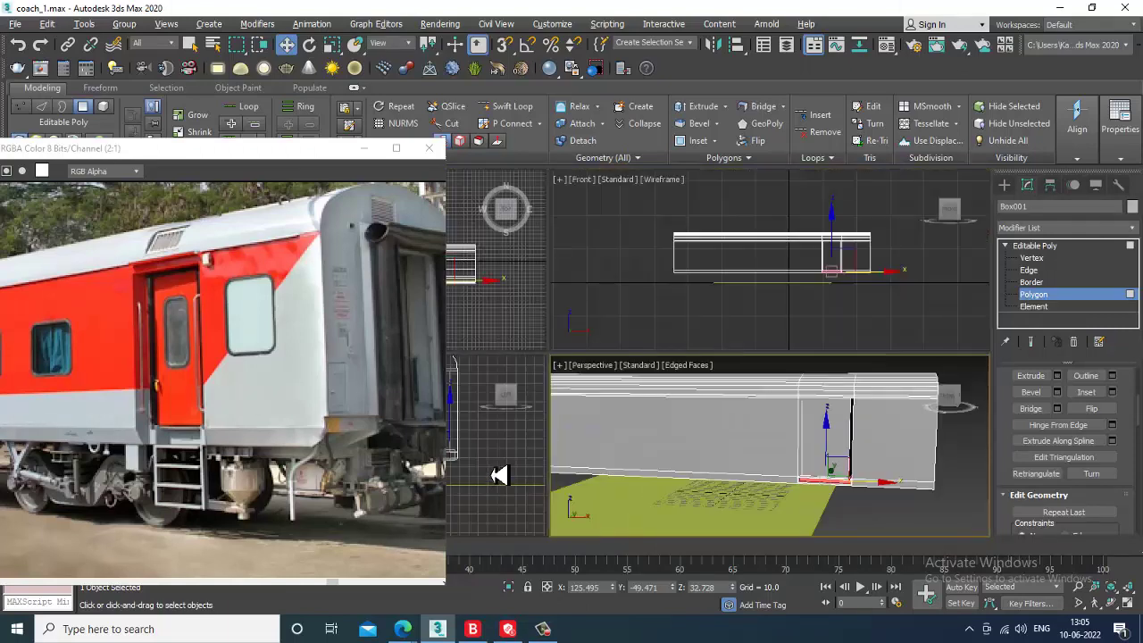
pyautogui.moveTo(788, 283); pyautogui.dragTo(731, 284, button='middle')
pyautogui.hotkey('alt', 'w')
pyautogui.moveTo(626, 305); pyautogui.dragTo(665, 302, button='middle')
pyautogui.scroll(2, 634, 314)
pyautogui.press('1')
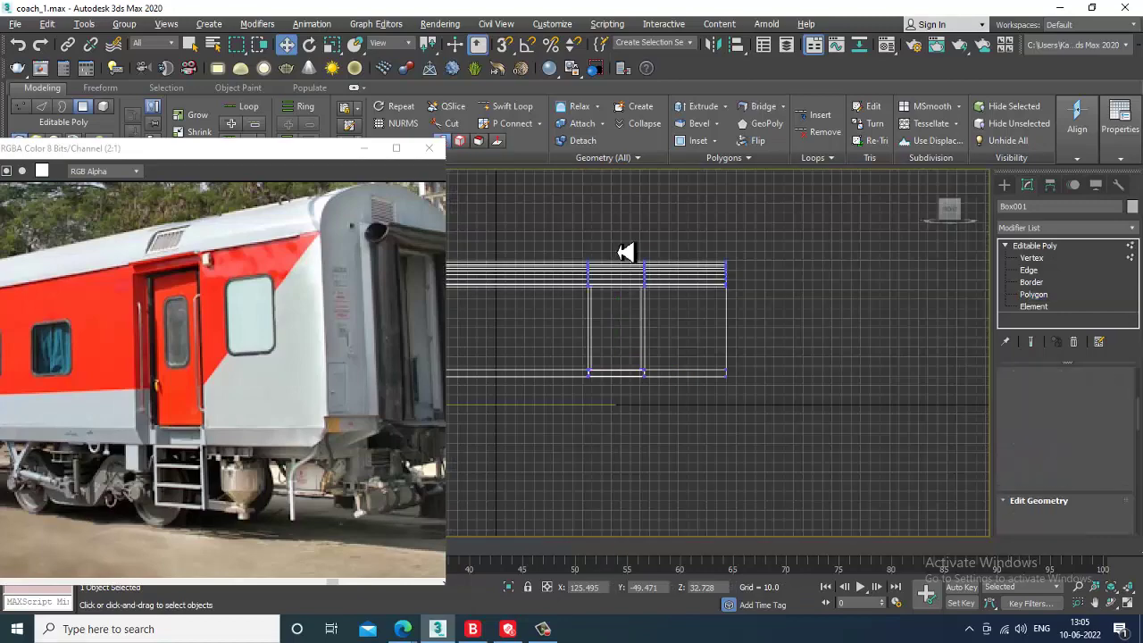
pyautogui.press('1')
pyautogui.moveTo(566, 224); pyautogui.dragTo(608, 421)
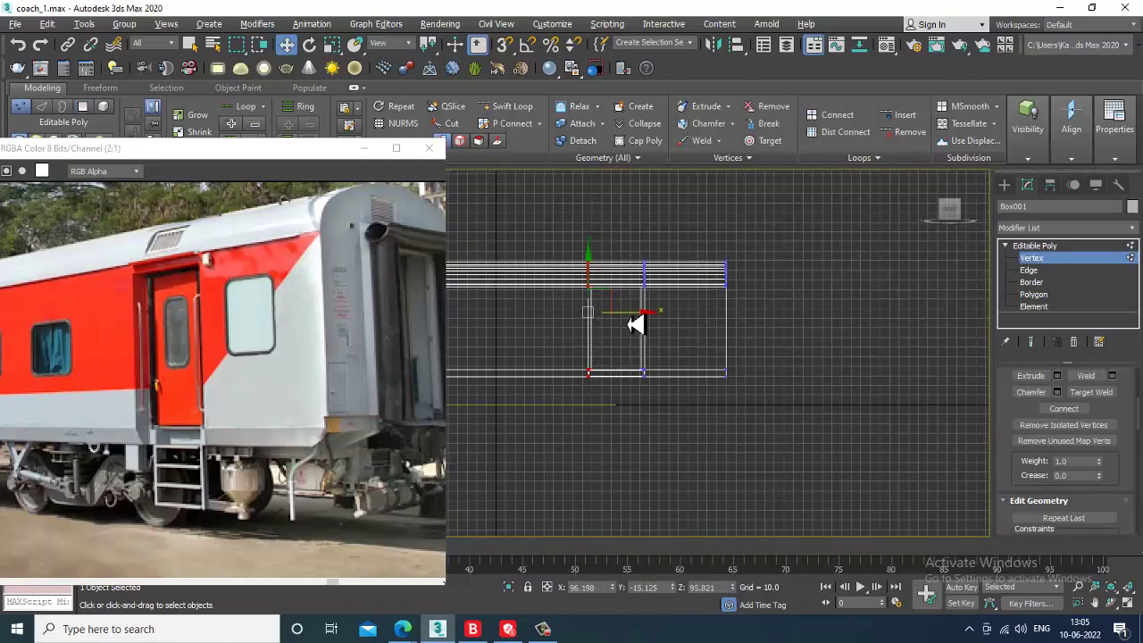
pyautogui.moveTo(635, 324); pyautogui.dragTo(646, 324)
pyautogui.hotkey('alt', 'w')
pyautogui.middleClick(823, 443)
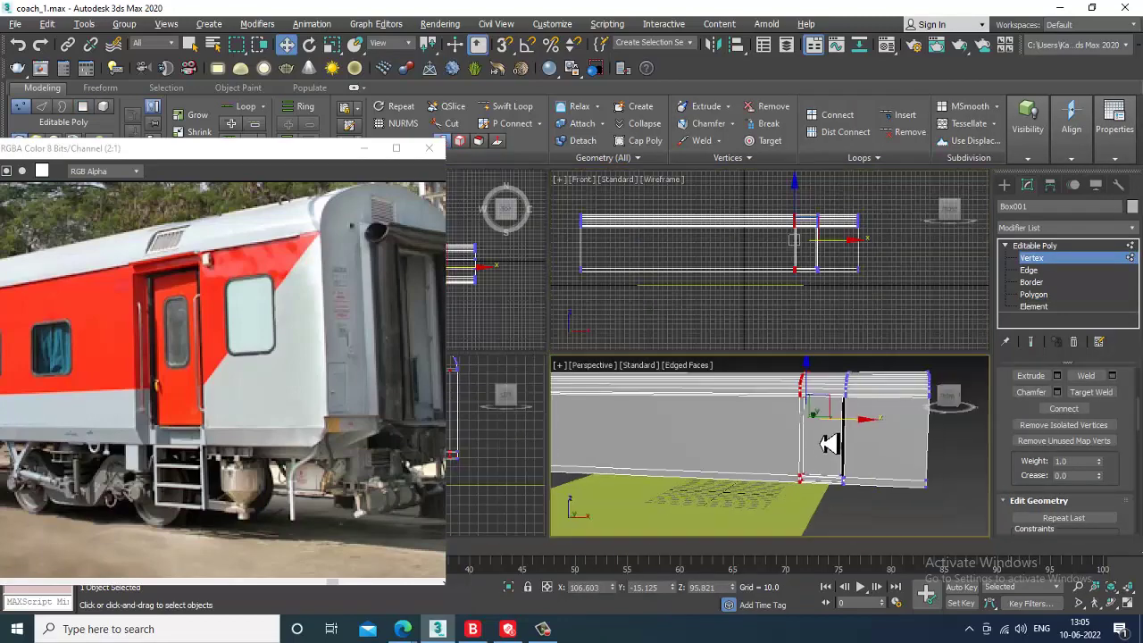
pyautogui.hotkey('alt', 'w')
pyautogui.keyDown('alt'); pyautogui.moveTo(823, 443); pyautogui.dragTo(758, 368, button='middle'); pyautogui.keyUp('alt')
pyautogui.scroll(3, 764, 367)
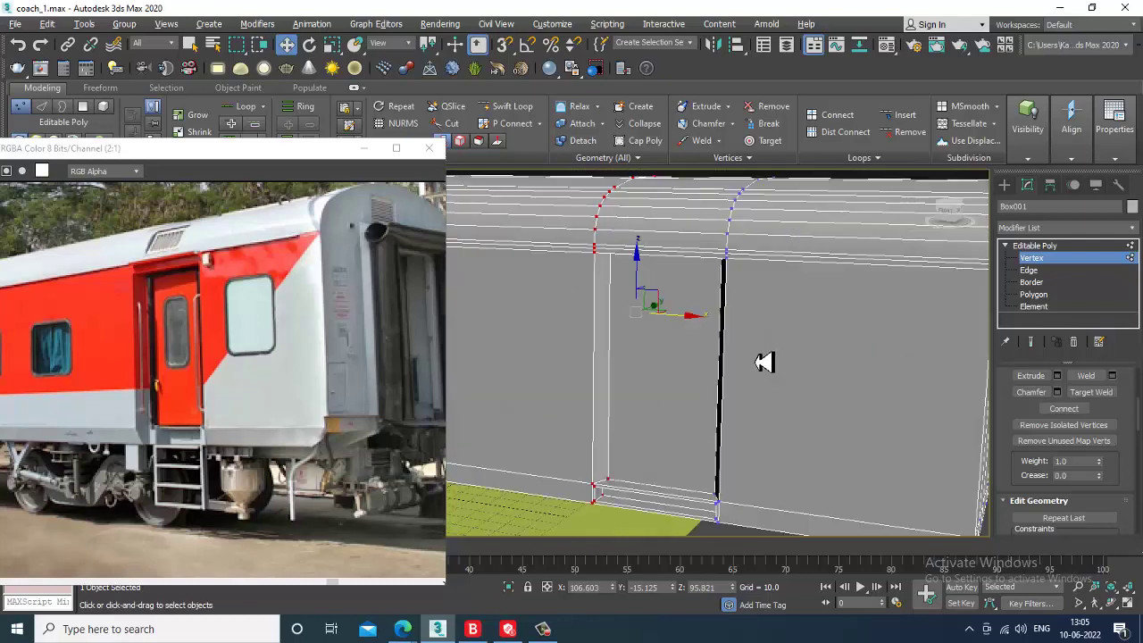
pyautogui.scroll(2, 728, 357)
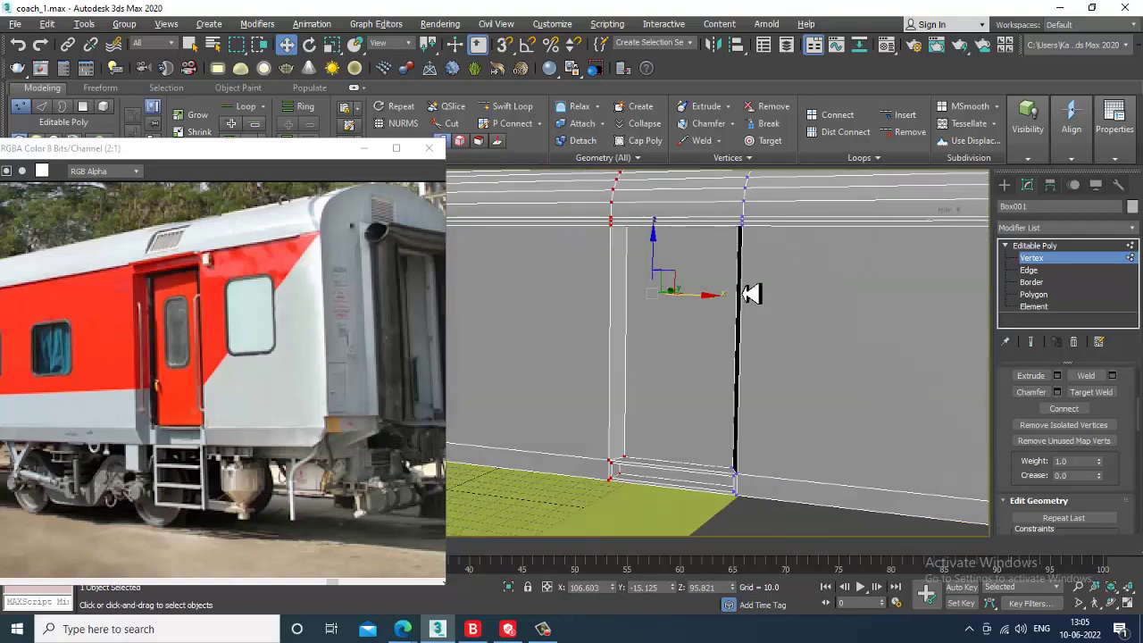
# In the front view, draw an open bracket-shaped line for a handrail inside the doorway's side farther from the coach end, running most of its height
pyautogui.hotkey('alt', 'w')
pyautogui.rightClick(791, 261)
pyautogui.hotkey('alt', 'w')
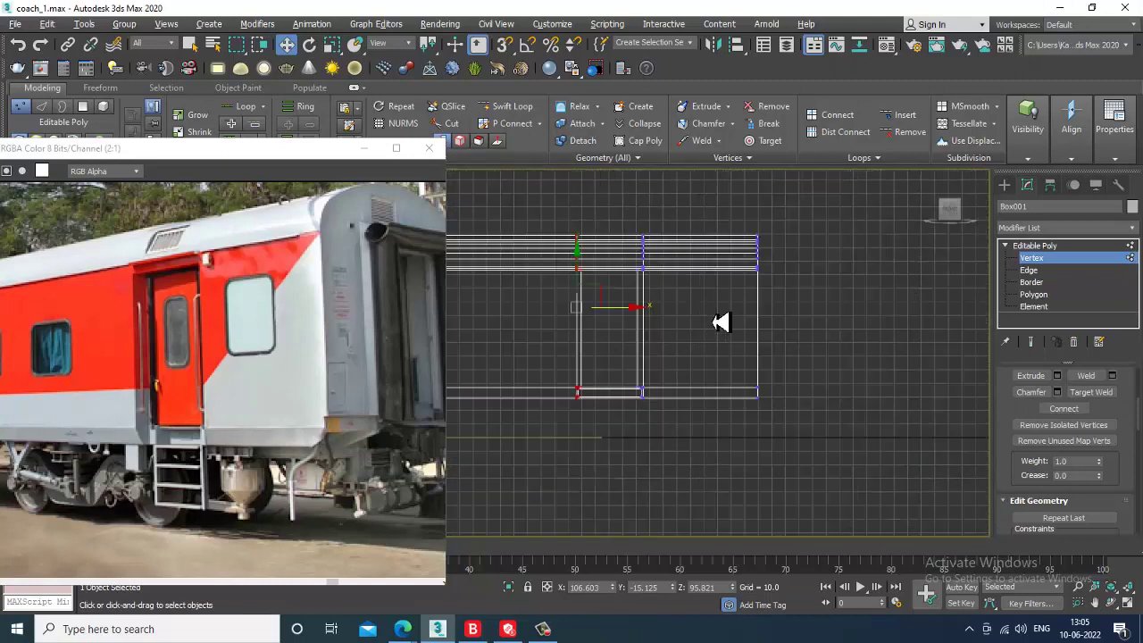
pyautogui.click(1005, 185)
pyautogui.click(1021, 205)
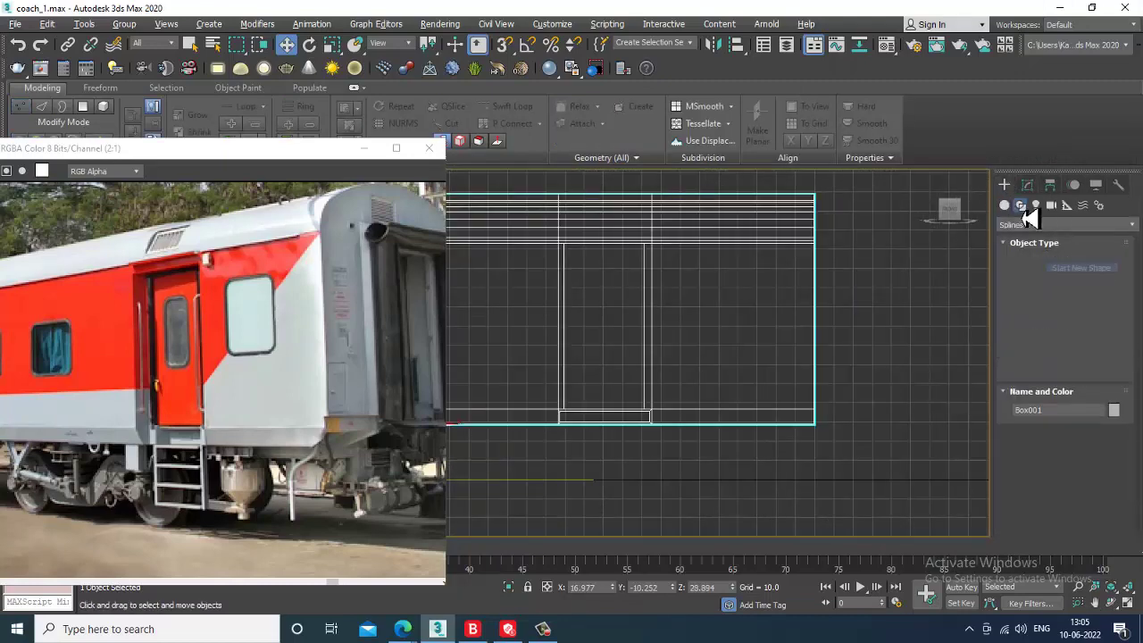
pyautogui.click(1037, 282)
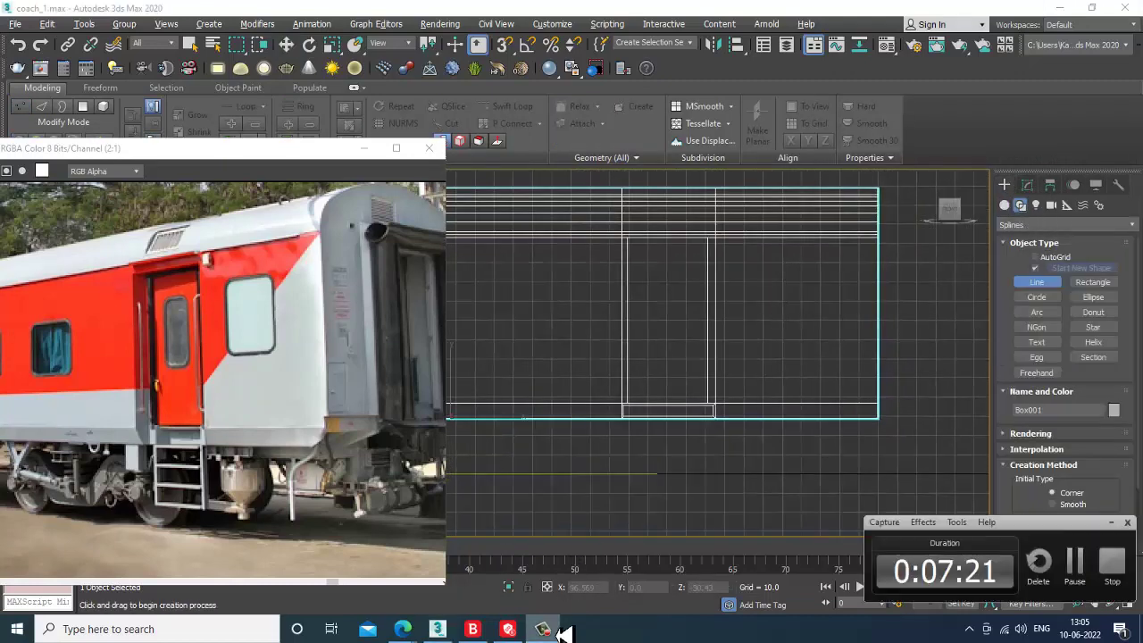
pyautogui.scroll(2, 685, 217)
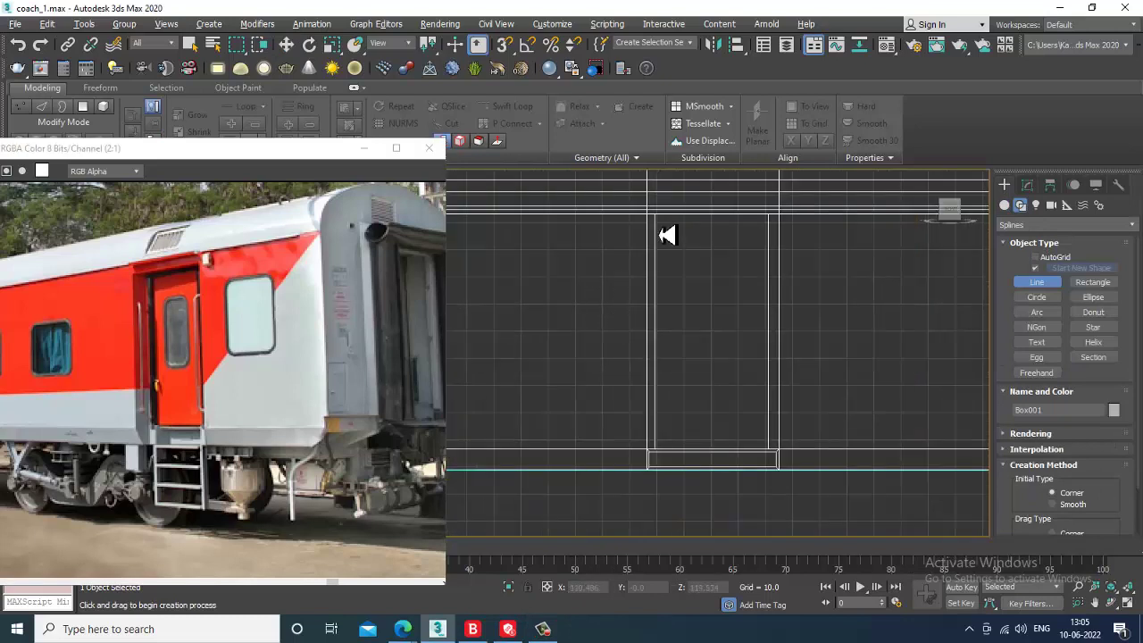
pyautogui.click(659, 223)
pyautogui.click(669, 224)
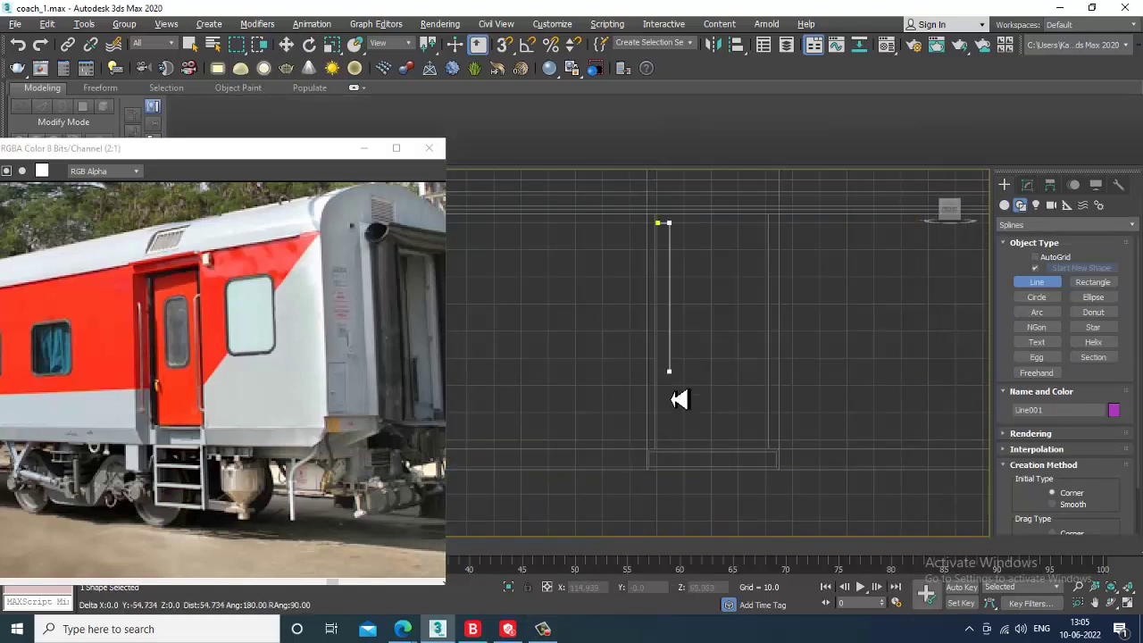
pyautogui.click(669, 410)
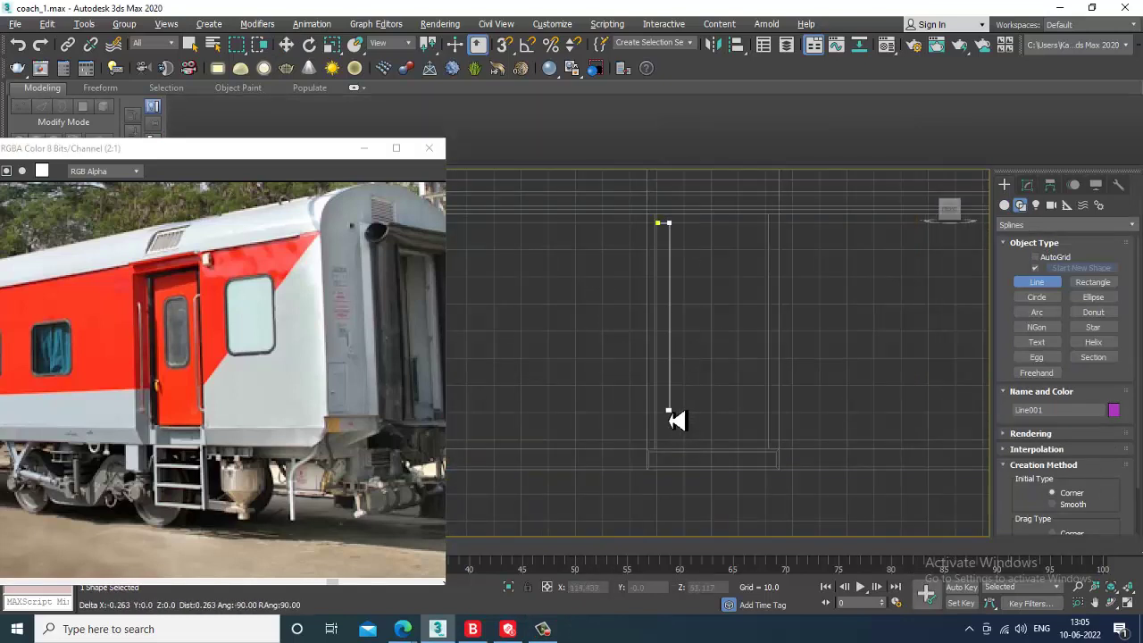
pyautogui.click(661, 411)
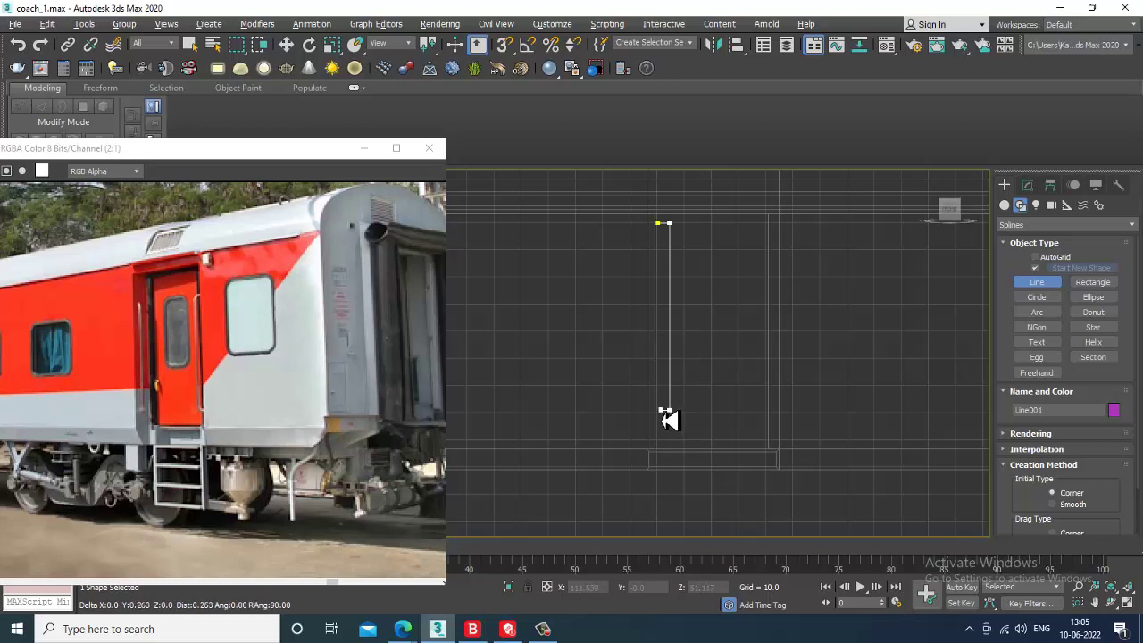
pyautogui.keyDown('shift'); pyautogui.rightClick(661, 411); pyautogui.keyUp('shift')
pyautogui.press('w')
# Move the handrail line's upper end vertex along X to 111.793, roughly above the lower end vertex
pyautogui.scroll(3, 649, 299)
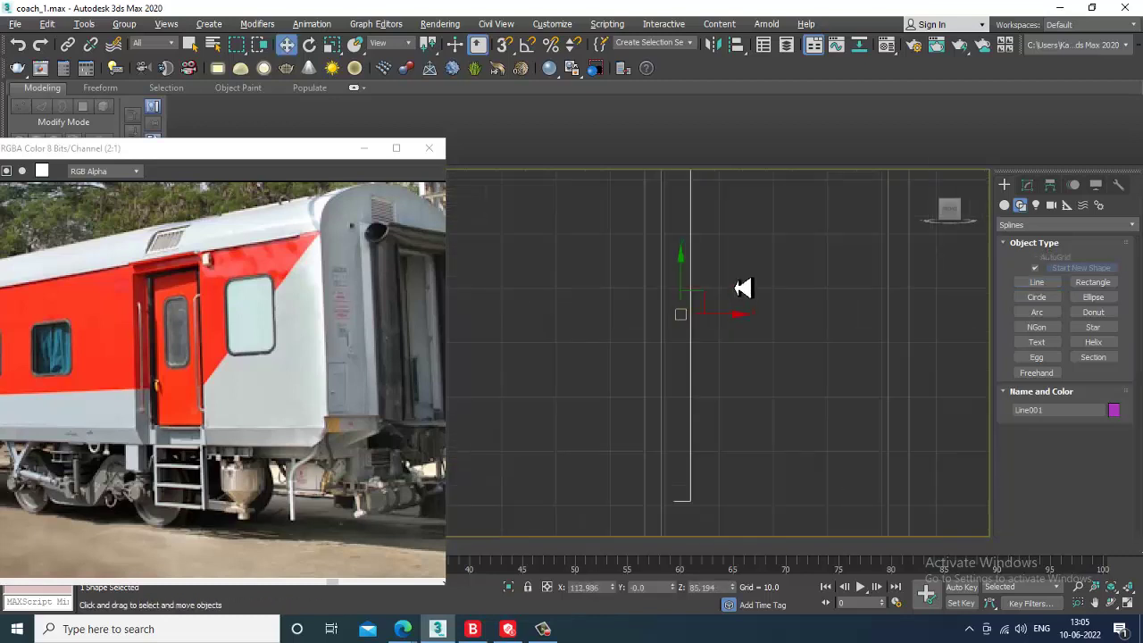
pyautogui.moveTo(742, 289); pyautogui.dragTo(686, 374, button='middle')
pyautogui.press('1')
pyautogui.moveTo(607, 221); pyautogui.dragTo(642, 255)
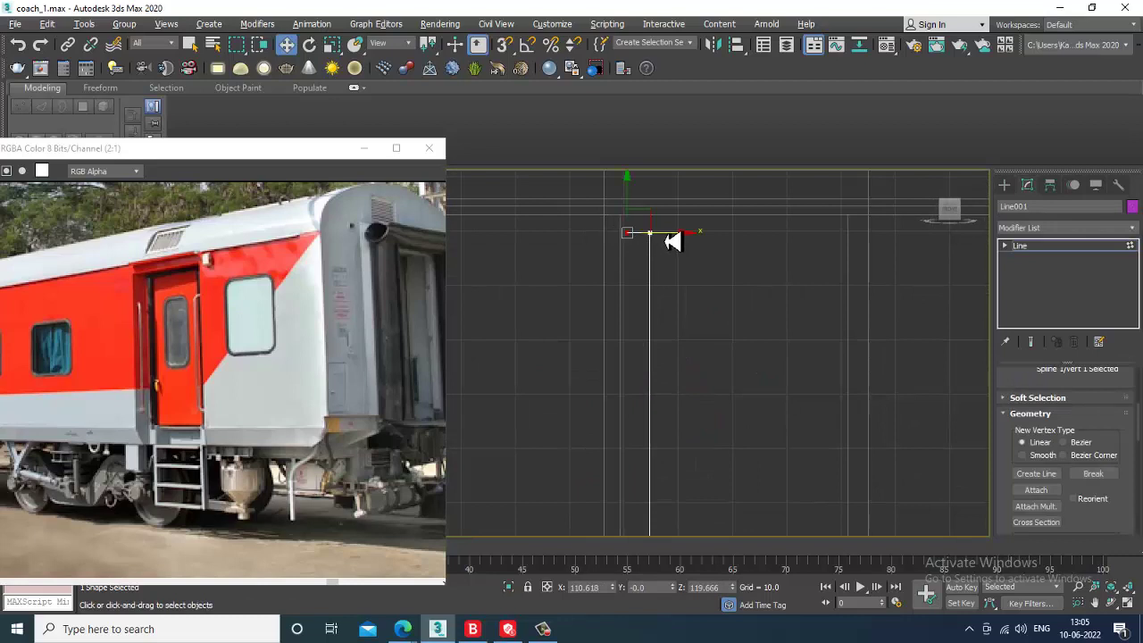
pyautogui.scroll(-3, 661, 250)
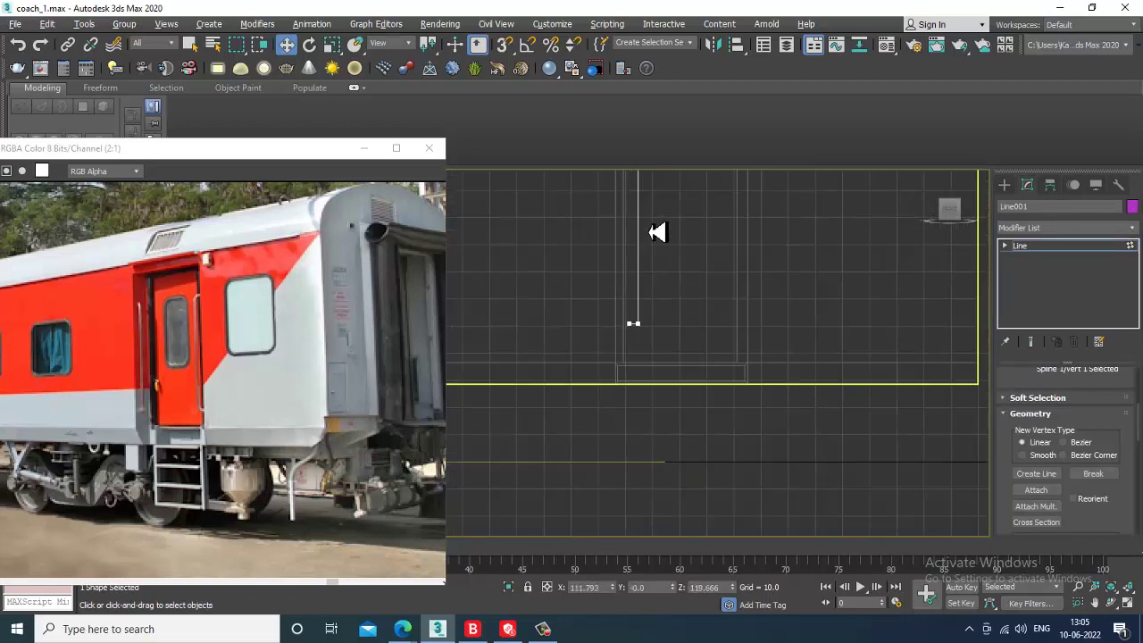
# Fillet the handrail line's upper and lower corner vertices together with a radius of about 2.233
pyautogui.moveTo(652, 266); pyautogui.dragTo(634, 274)
pyautogui.hotkey('ctrl', 'z')
pyautogui.moveTo(677, 337); pyautogui.dragTo(675, 256, button='middle')
pyautogui.keyDown('ctrl'); pyautogui.moveTo(645, 361); pyautogui.dragTo(632, 373); pyautogui.keyUp('ctrl')
pyautogui.moveTo(661, 213); pyautogui.dragTo(650, 289, button='middle')
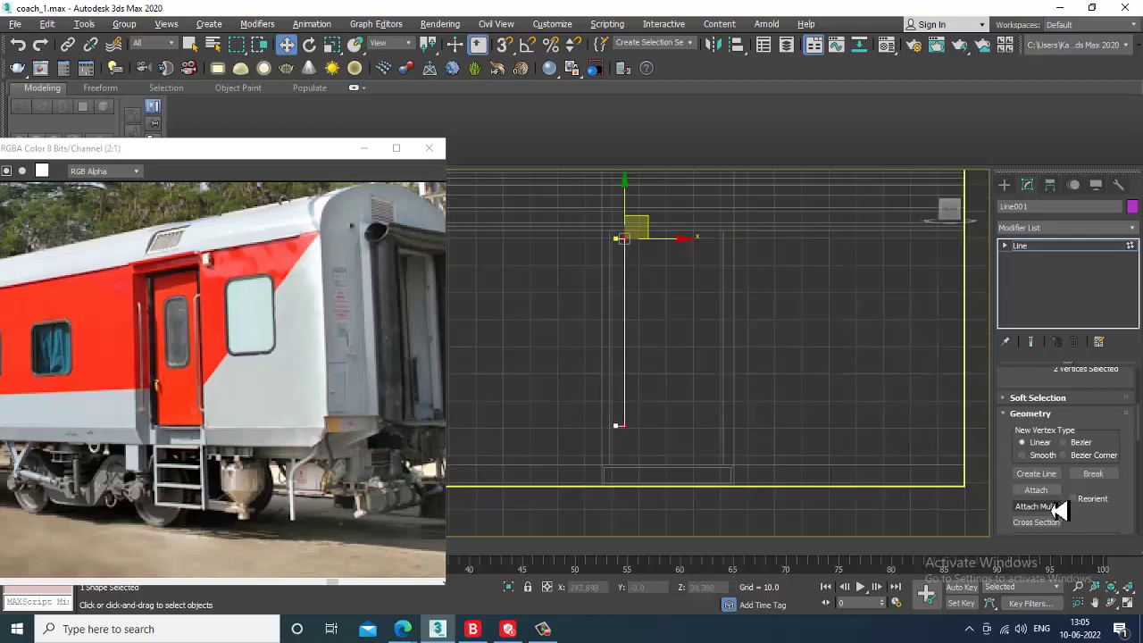
pyautogui.moveTo(1012, 464); pyautogui.dragTo(1041, 223)
pyautogui.scroll(-1, 1054, 431)
pyautogui.scroll(4, 625, 268)
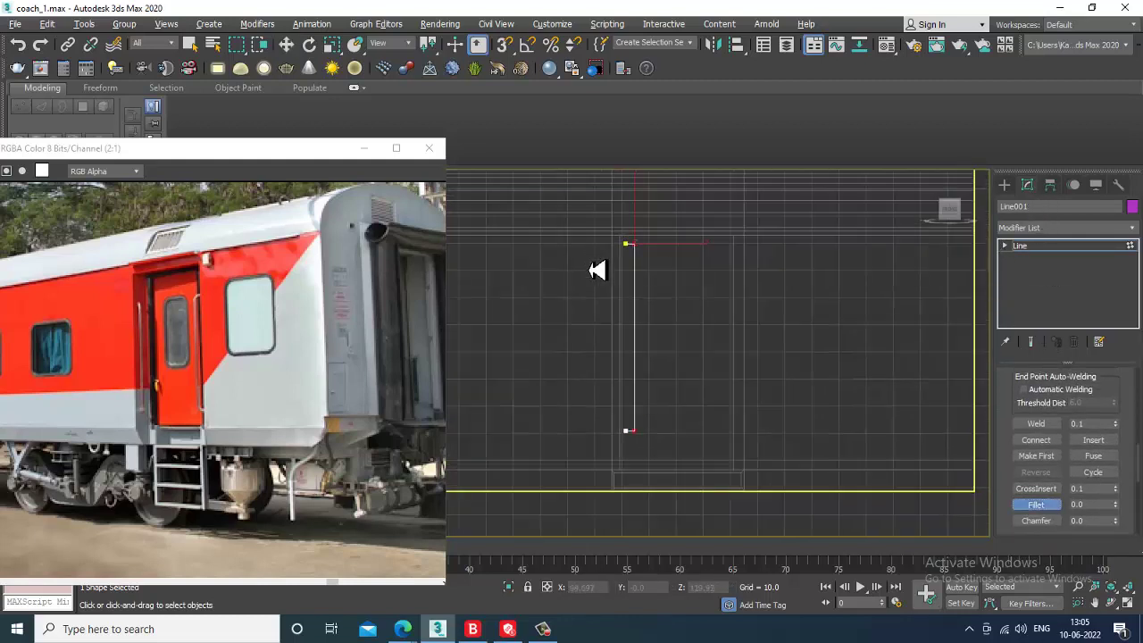
pyautogui.scroll(-1, 670, 237)
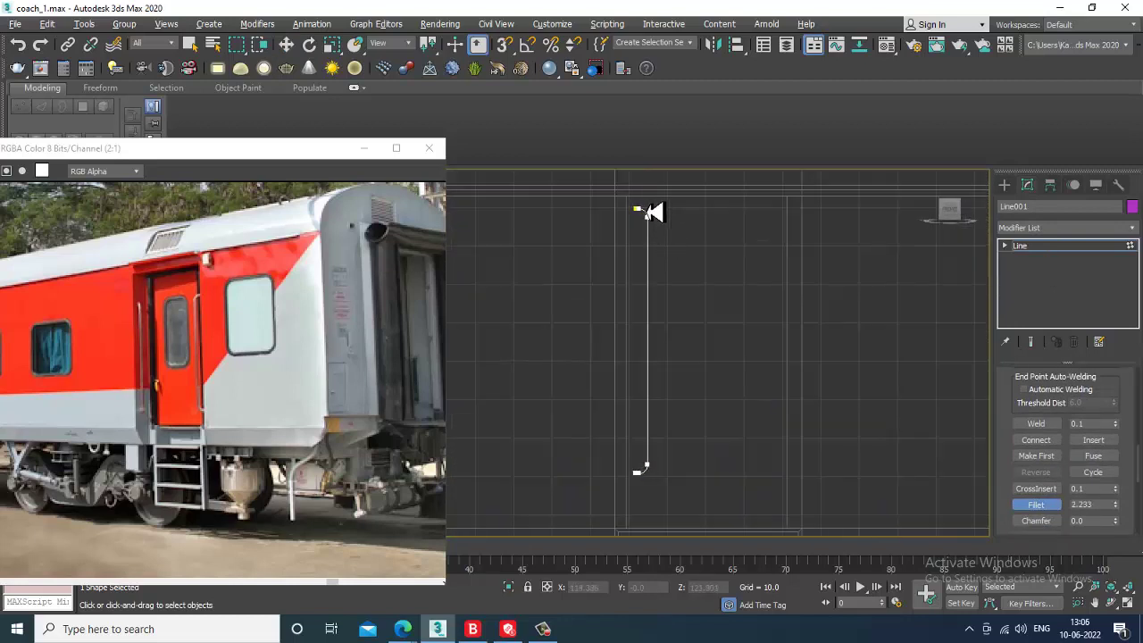
pyautogui.rightClick(634, 218)
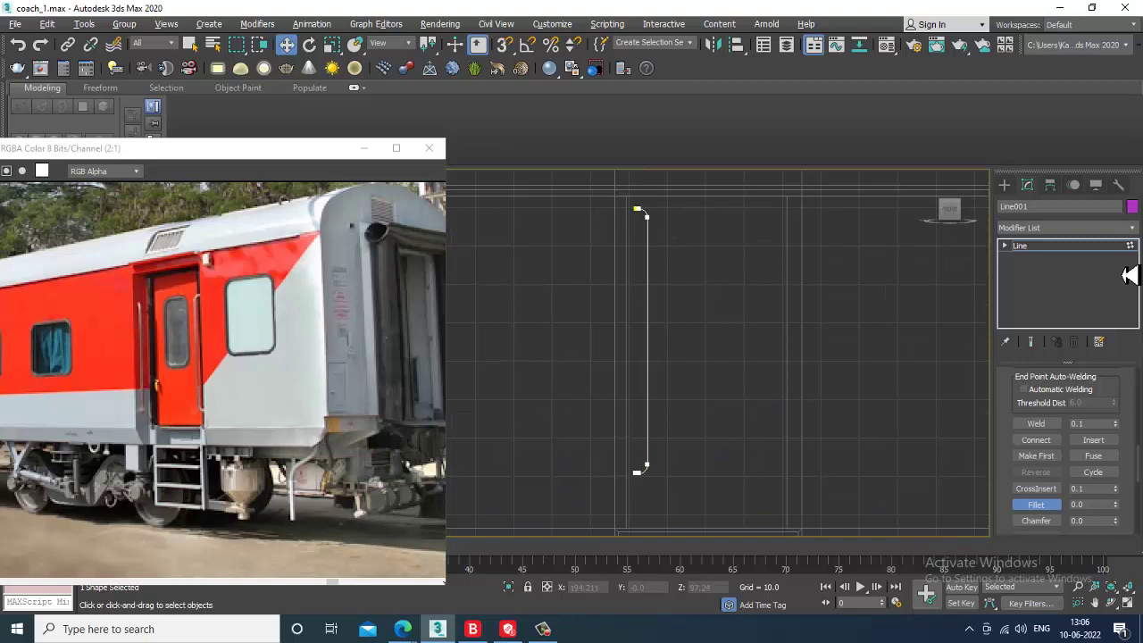
# Enable the handrail line in the viewport as a radial tube with a thickness of 1.21
pyautogui.click(1054, 247)
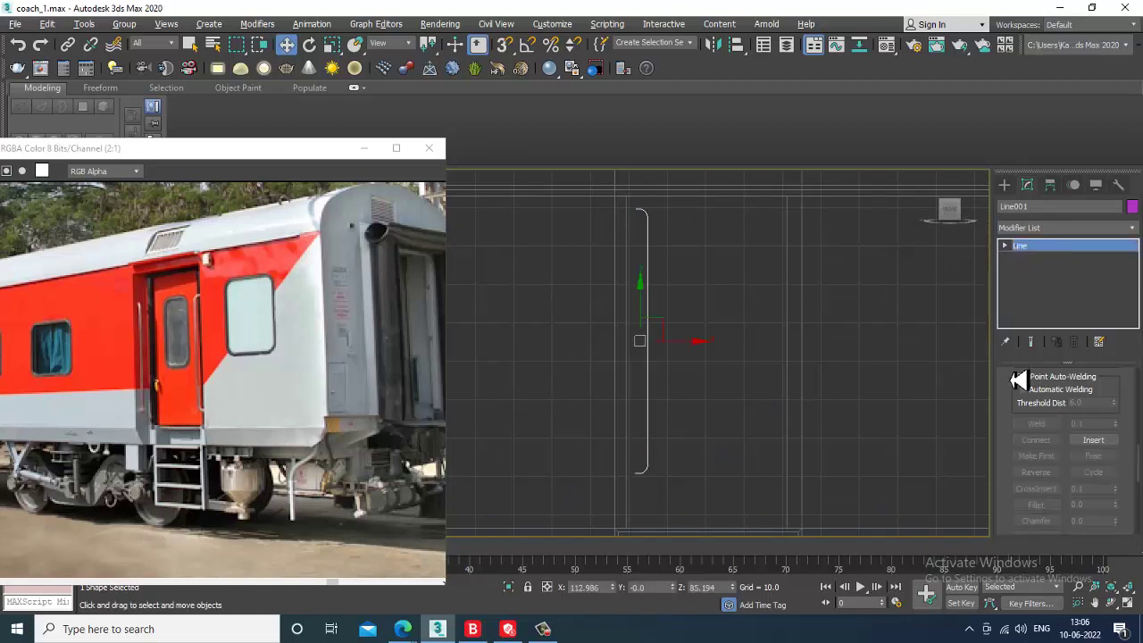
pyautogui.scroll(5, 1018, 381)
pyautogui.scroll(3, 1005, 381)
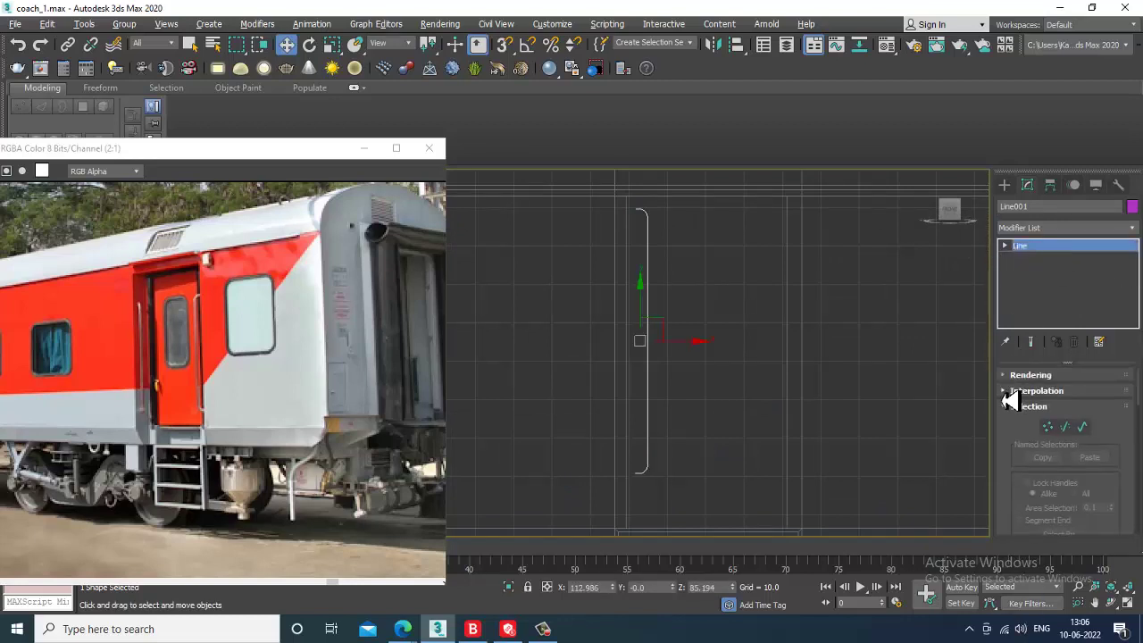
pyautogui.click(1005, 376)
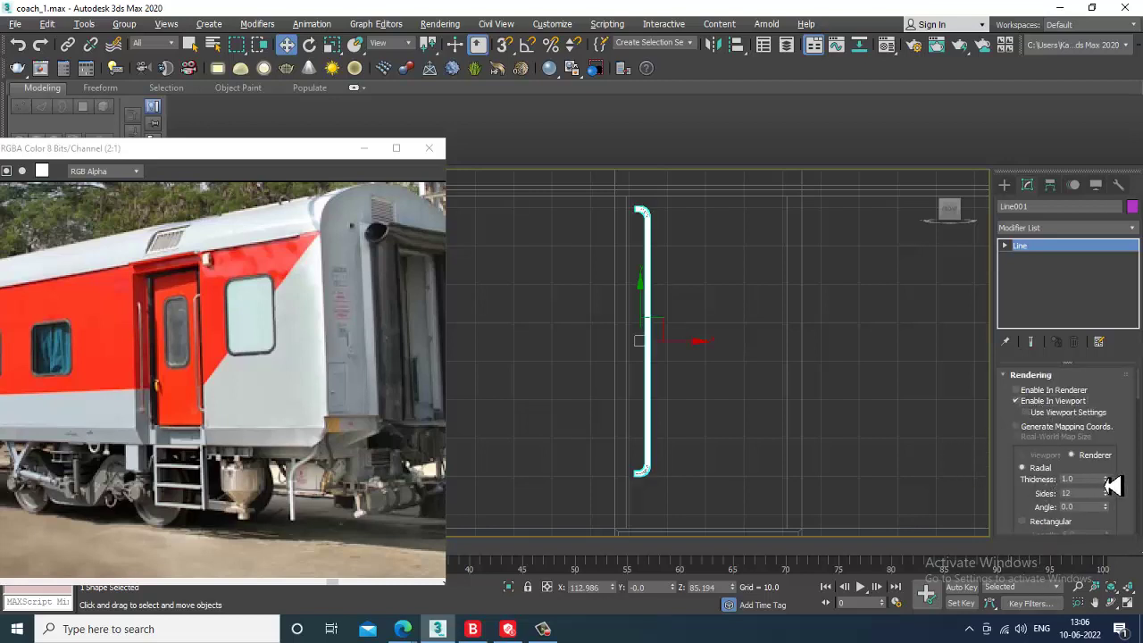
pyautogui.moveTo(1106, 482); pyautogui.dragTo(1106, 471)
# In the perspective view, move the handrail along Y to -56.506 so it sits at the doorway recess
pyautogui.hotkey('alt', 'w')
pyautogui.middleClick(858, 499)
pyautogui.press('z')
pyautogui.hotkey('alt', 'w')
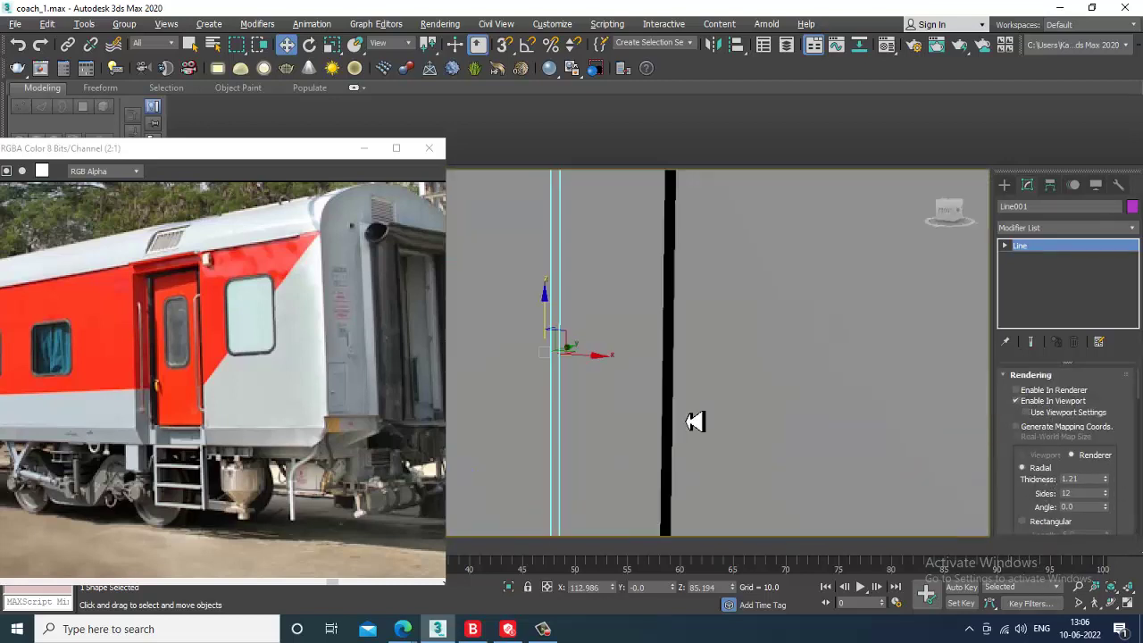
pyautogui.keyDown('alt'); pyautogui.moveTo(694, 422); pyautogui.dragTo(991, 456, button='middle'); pyautogui.keyUp('alt')
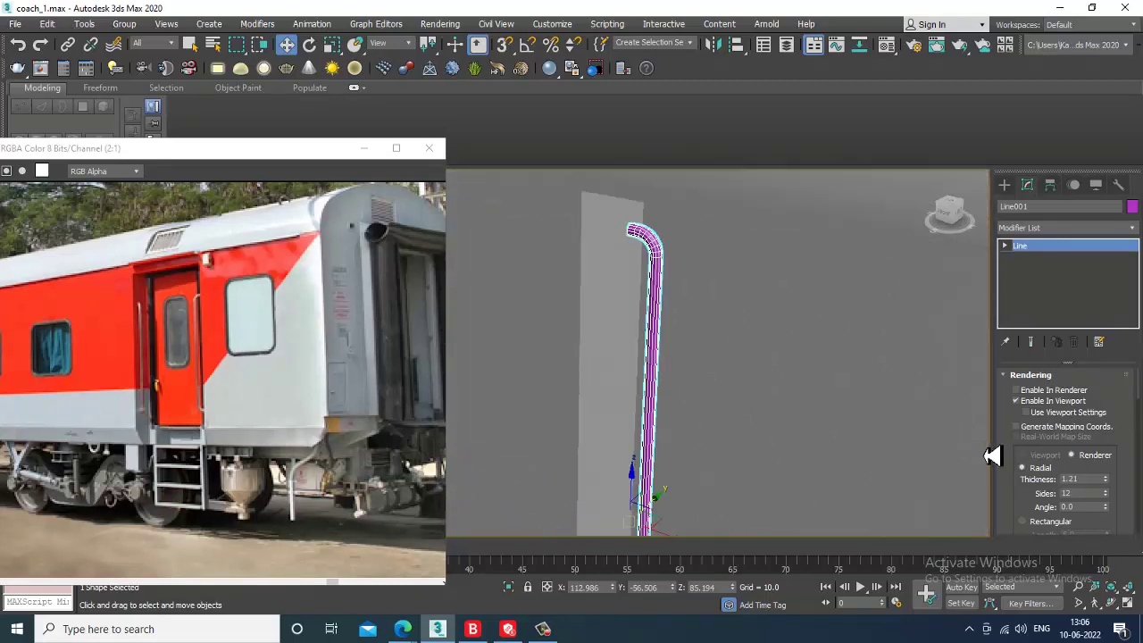
# Set the handrail line's radial thickness to 1.621
pyautogui.moveTo(1112, 483); pyautogui.dragTo(1112, 457)
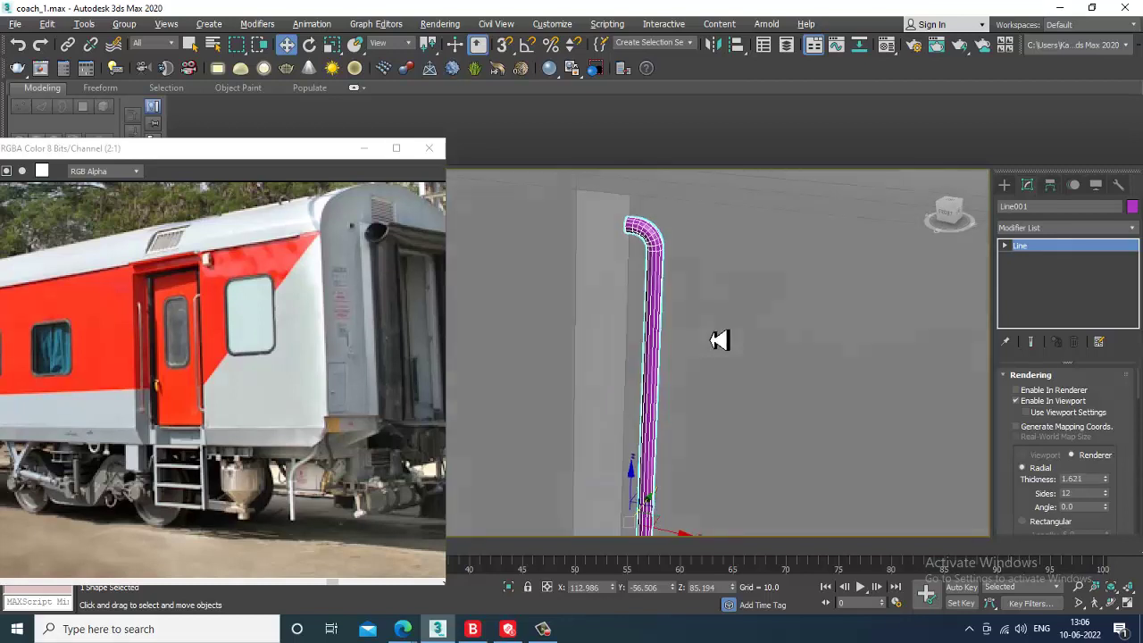
pyautogui.keyDown('alt'); pyautogui.moveTo(720, 339); pyautogui.dragTo(652, 281, button='middle'); pyautogui.keyUp('alt')
pyautogui.keyDown('alt'); pyautogui.moveTo(640, 209); pyautogui.dragTo(741, 375, button='middle'); pyautogui.keyUp('alt')
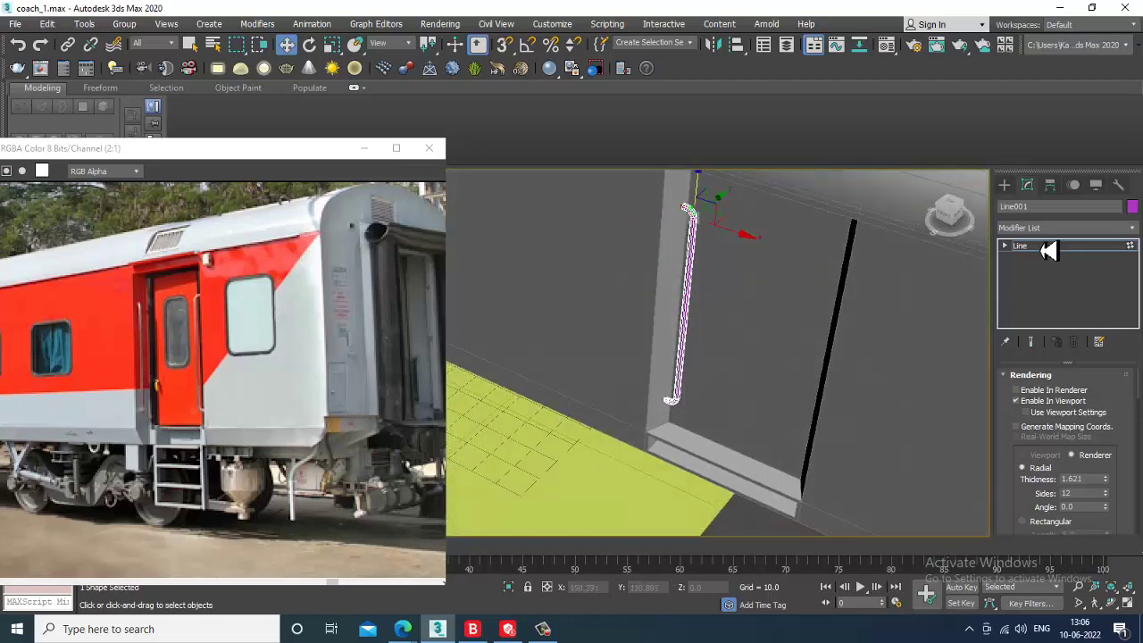
# Rotate the whole handrail slightly about Z and reposition it at X 108.063, Y -53.983, Z 82.032 against the doorway's edge
pyautogui.click(1020, 246)
pyautogui.keyDown('alt'); pyautogui.moveTo(727, 336); pyautogui.dragTo(761, 370, button='middle'); pyautogui.keyUp('alt')
pyautogui.press('e')
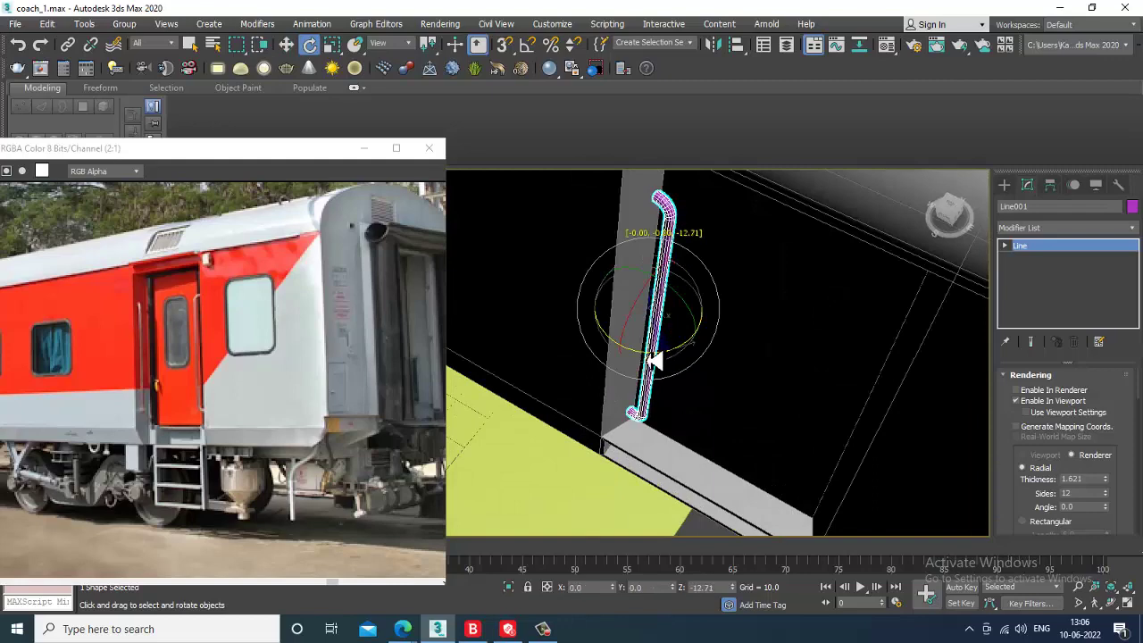
pyautogui.press('w')
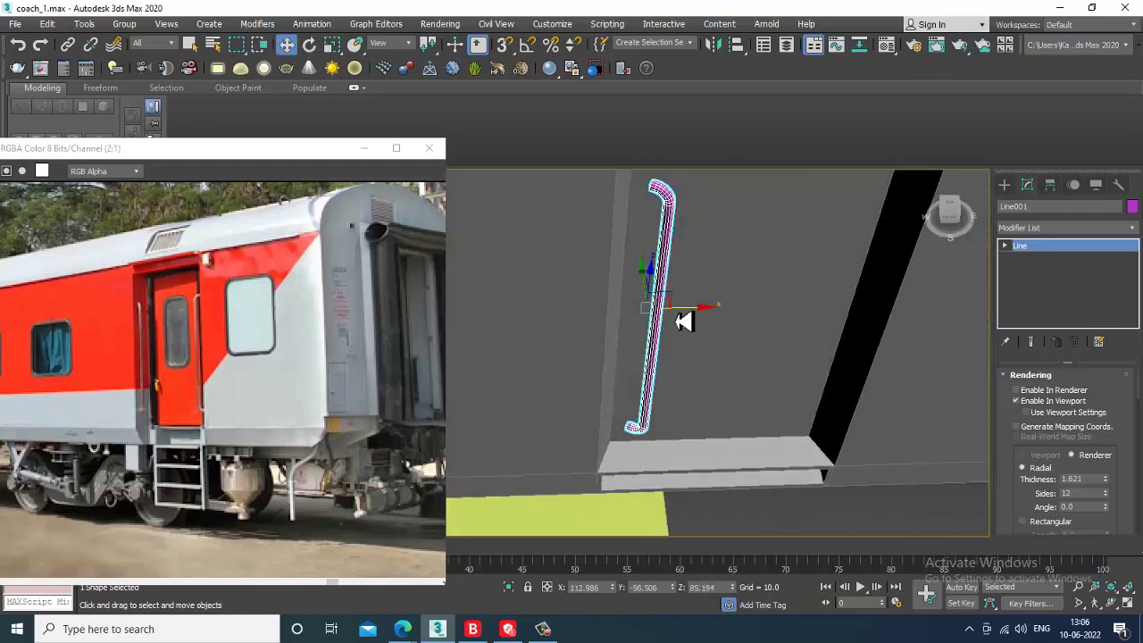
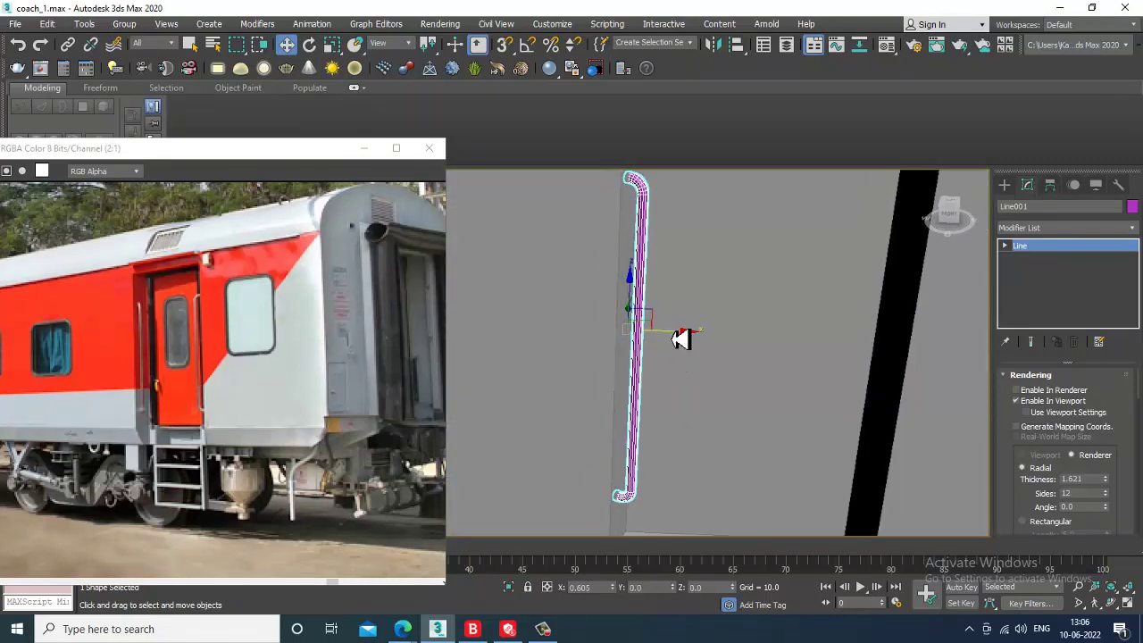
pyautogui.keyDown('alt'); pyautogui.moveTo(718, 368); pyautogui.dragTo(669, 352, button='middle'); pyautogui.keyUp('alt')
pyautogui.scroll(-2, 669, 353)
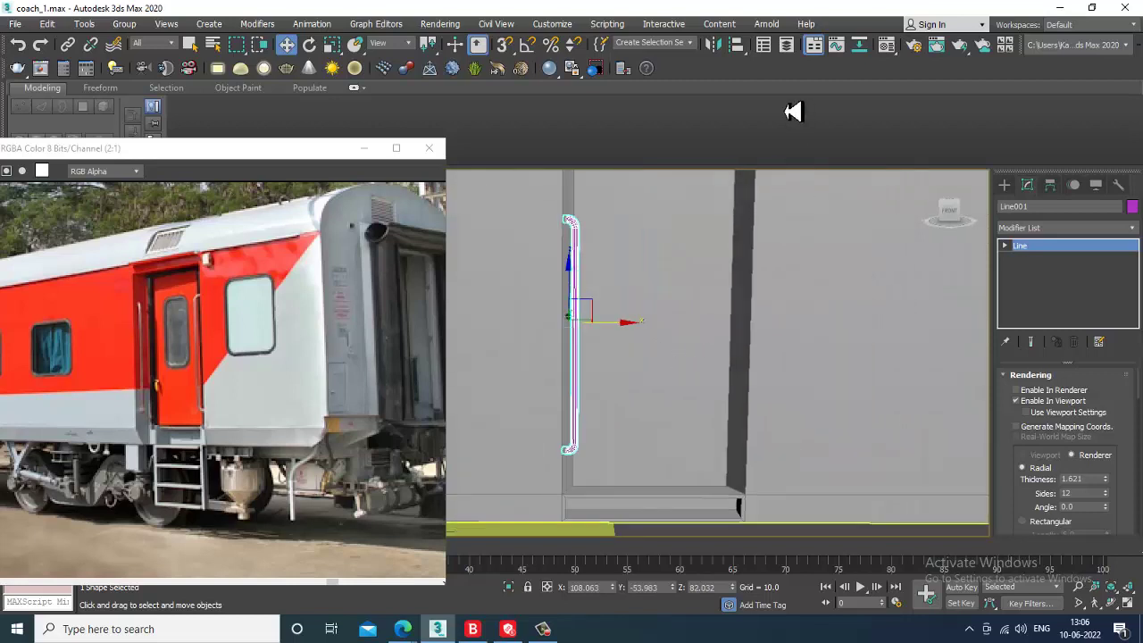
# Mirror the handrail across the X axis as a copy in the front view
pyautogui.hotkey('alt', 'w')
pyautogui.moveTo(852, 287); pyautogui.dragTo(814, 285, button='middle')
pyautogui.hotkey('alt', 'w')
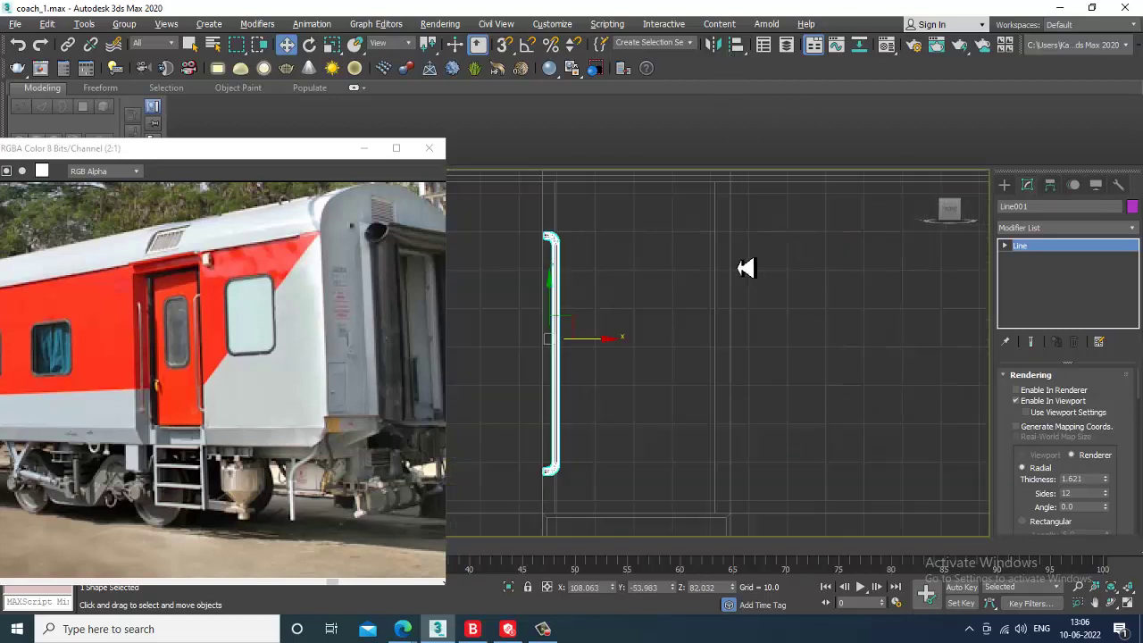
pyautogui.moveTo(745, 267); pyautogui.dragTo(723, 276, button='middle')
pyautogui.click(713, 45)
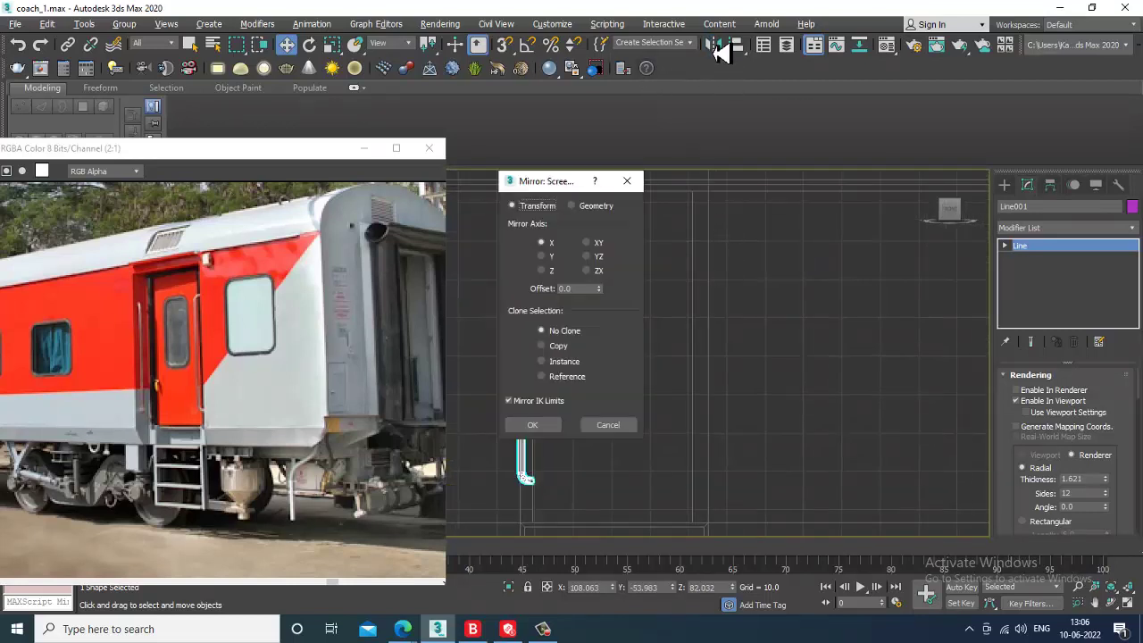
pyautogui.click(567, 348)
pyautogui.click(534, 424)
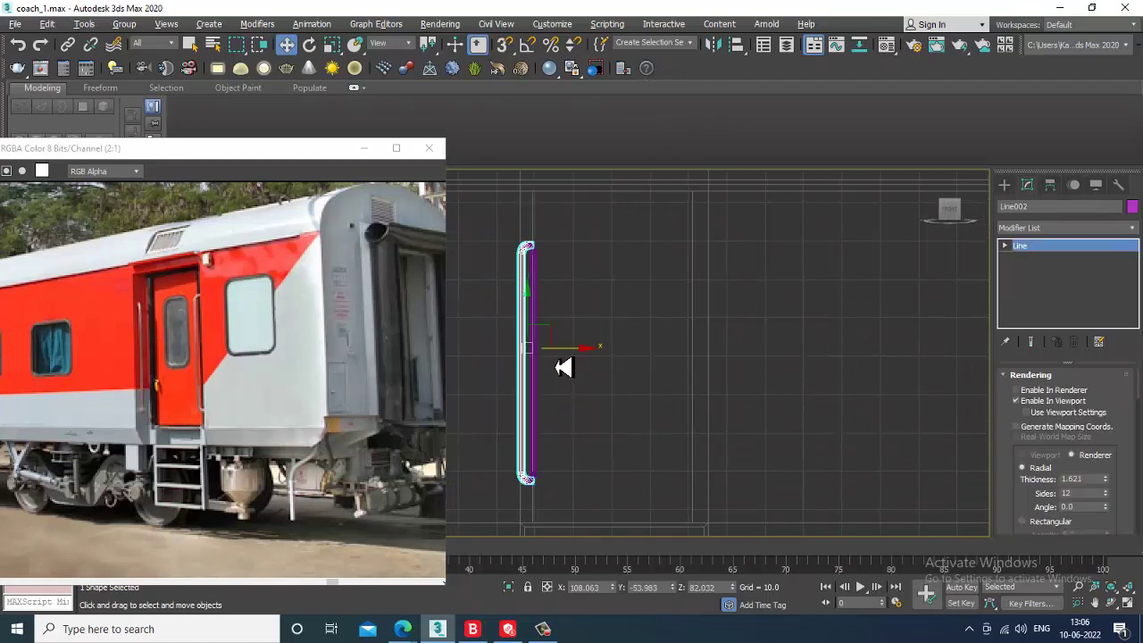
# Move the mirrored handrail along X to 153.552 so it sits at the doorway's opposite edge
pyautogui.moveTo(580, 359); pyautogui.dragTo(742, 370)
pyautogui.hotkey('alt', 'w')
pyautogui.rightClick(876, 459)
pyautogui.hotkey('alt', 'w')
pyautogui.keyDown('alt'); pyautogui.moveTo(875, 459); pyautogui.dragTo(733, 339, button='middle'); pyautogui.keyUp('alt')
pyautogui.moveTo(756, 331); pyautogui.dragTo(763, 332)
pyautogui.keyDown('alt'); pyautogui.moveTo(763, 332); pyautogui.dragTo(720, 375, button='middle'); pyautogui.keyUp('alt')
# Draw a box about 85.259 long and 41.577 wide over the doorway opening in the front view for the door
pyautogui.hotkey('alt', 'w')
pyautogui.rightClick(796, 276)
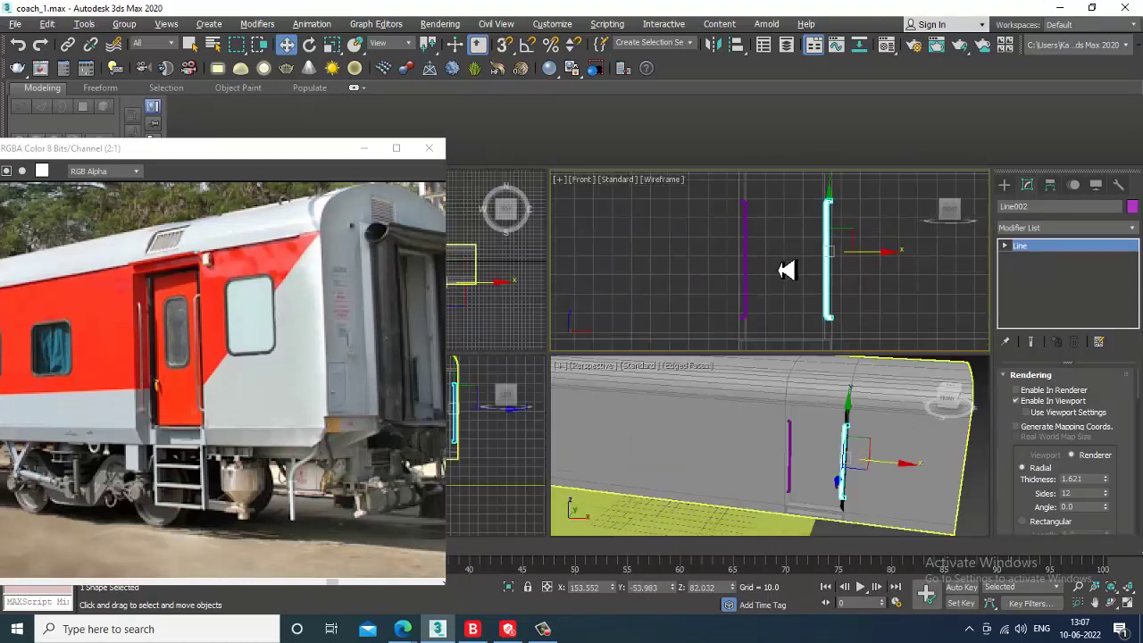
pyautogui.hotkey('alt', 'w')
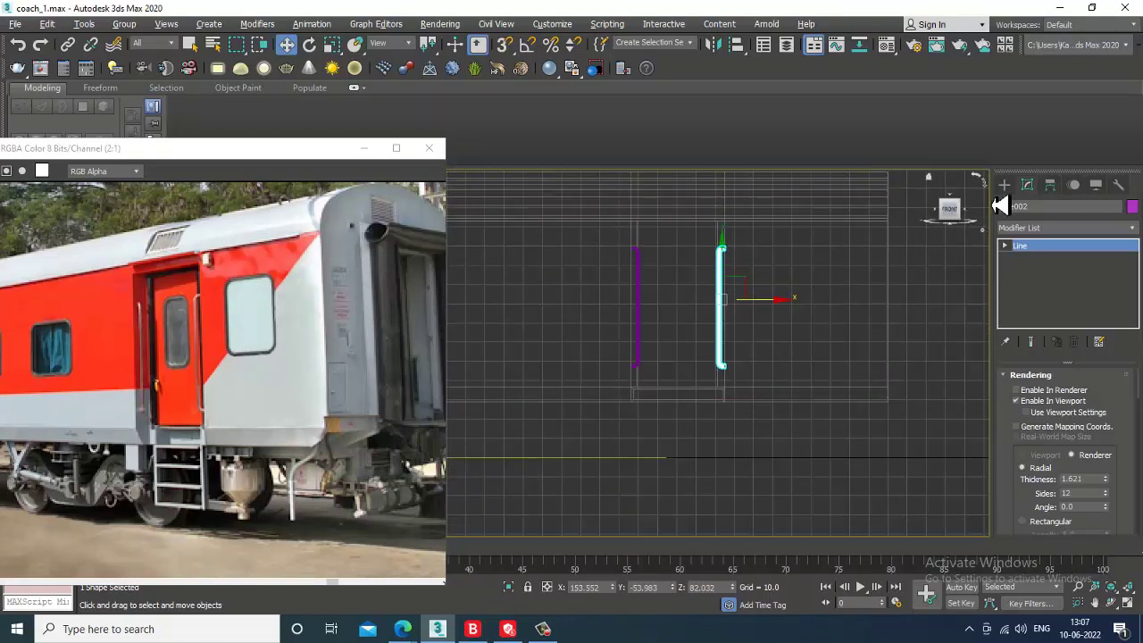
pyautogui.click(1006, 187)
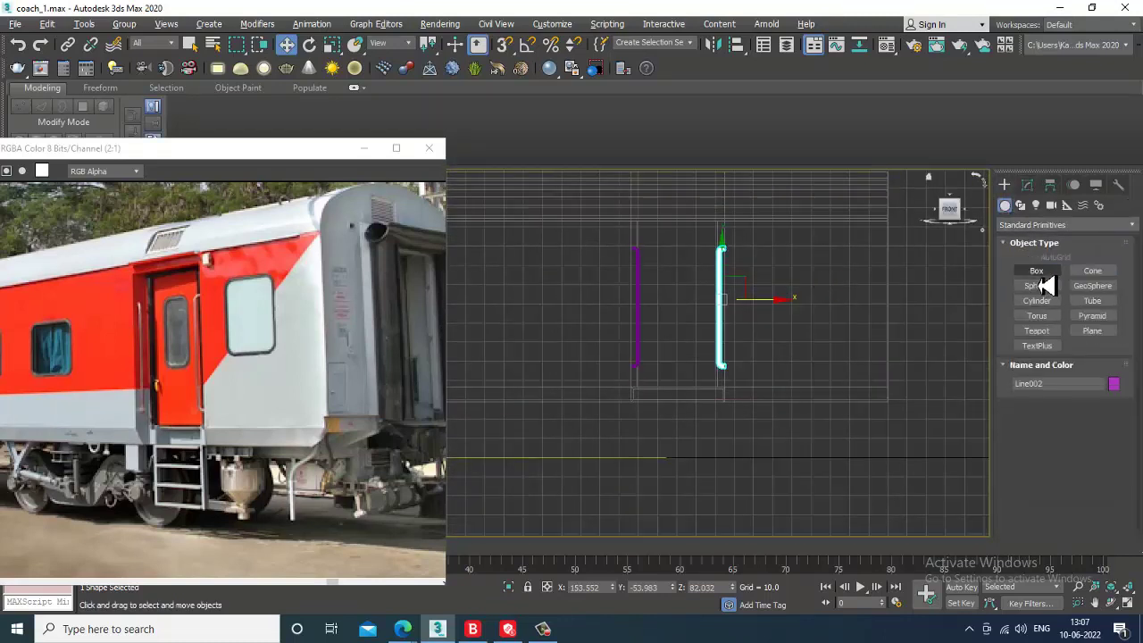
pyautogui.click(1036, 270)
pyautogui.scroll(2, 659, 288)
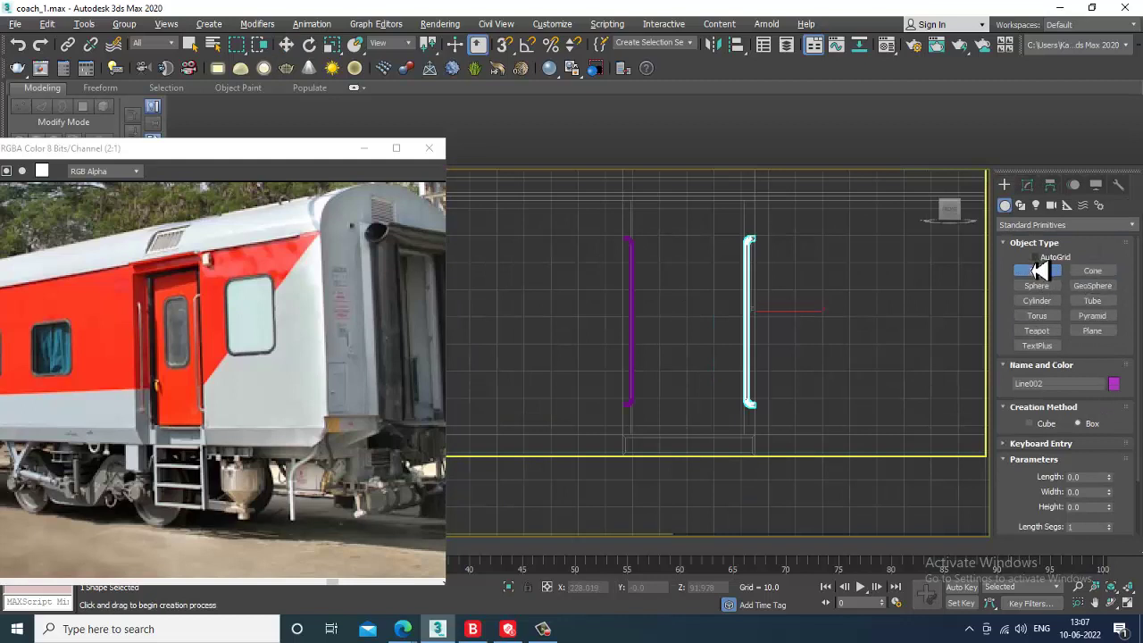
pyautogui.scroll(2, 658, 252)
pyautogui.moveTo(659, 254); pyautogui.dragTo(623, 250, button='middle')
pyautogui.scroll(-2, 623, 247)
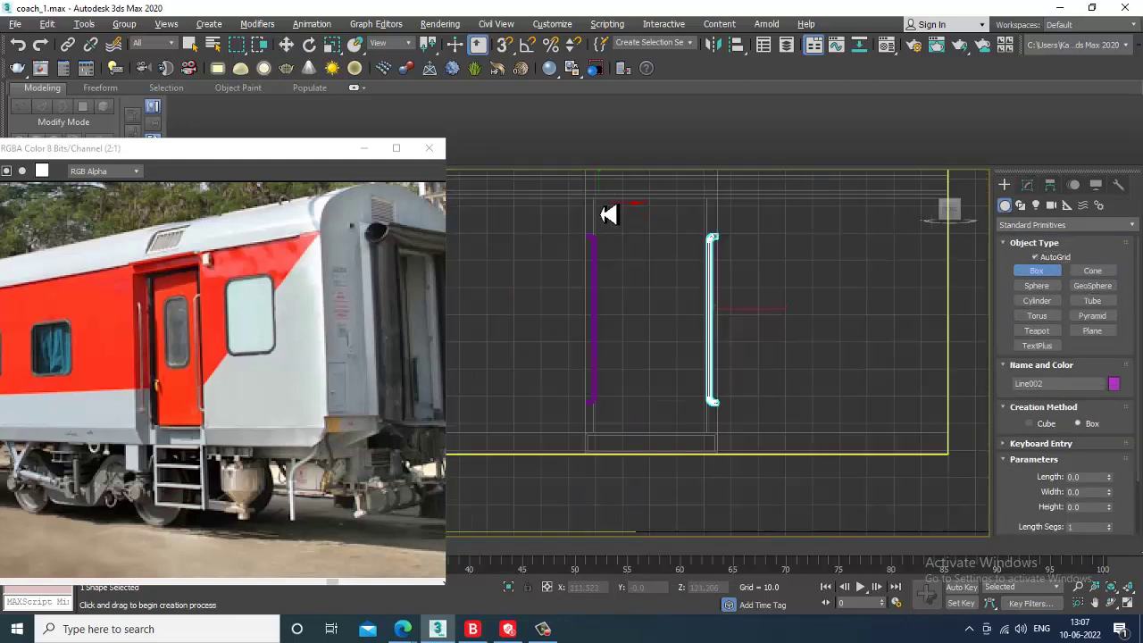
pyautogui.moveTo(604, 210); pyautogui.dragTo(714, 440)
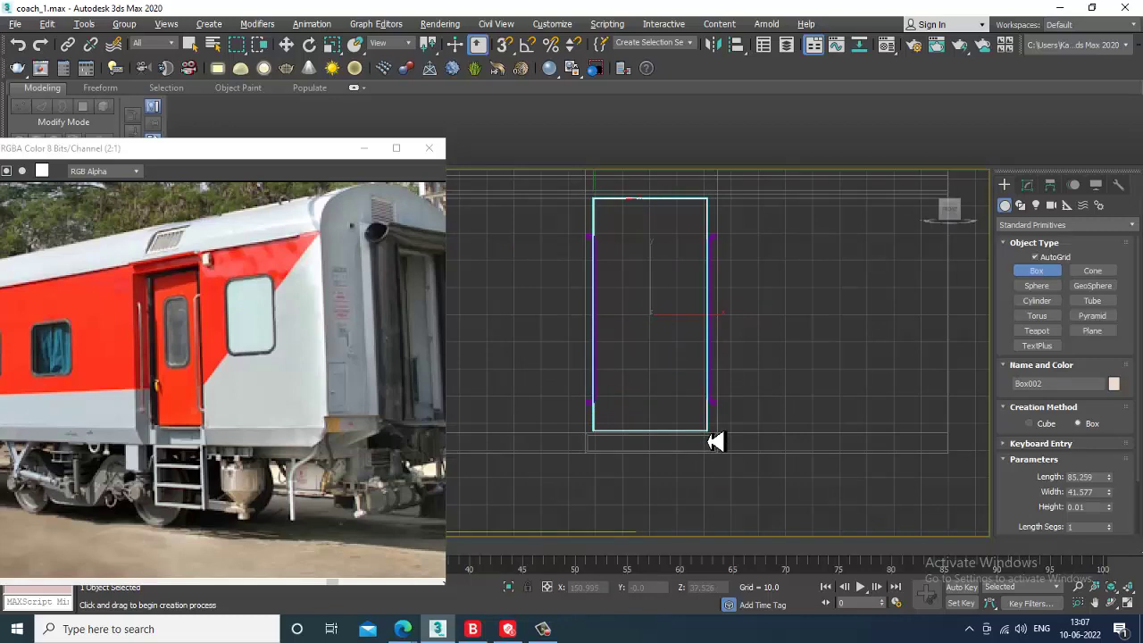
pyautogui.press('w')
pyautogui.hotkey('alt', 'w')
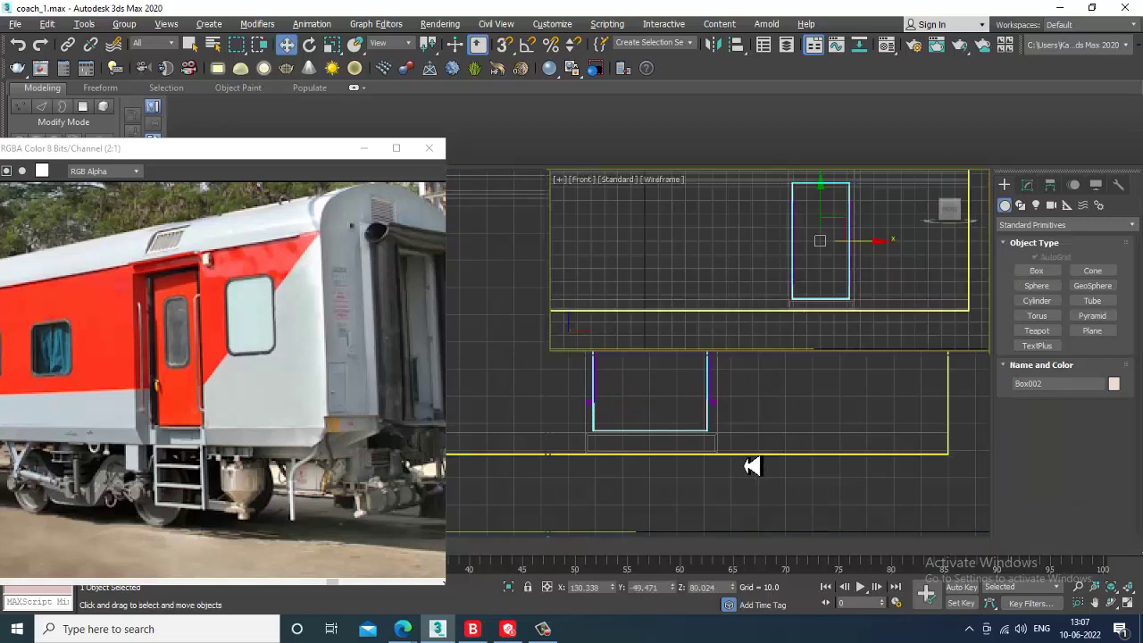
# Thicken the door box along its depth and move it along Y to -48.455 within the doorway recess
pyautogui.click(746, 464)
pyautogui.hotkey('alt', 'w')
pyautogui.keyDown('alt'); pyautogui.moveTo(747, 465); pyautogui.dragTo(790, 396, button='middle'); pyautogui.keyUp('alt')
pyautogui.moveTo(651, 467)
pyautogui.mouseDown(button='middle')
pyautogui.moveTo(690, 377)
pyautogui.moveTo(661, 279)
pyautogui.moveTo(600, 294)
pyautogui.moveTo(684, 309)
pyautogui.moveTo(747, 289)
pyautogui.moveTo(712, 288)
pyautogui.moveTo(702, 334)
pyautogui.moveTo(618, 304)
pyautogui.moveTo(671, 304)
pyautogui.moveTo(653, 322)
pyautogui.moveTo(729, 304)
pyautogui.moveTo(768, 311)
pyautogui.moveTo(671, 334)
pyautogui.moveTo(670, 357)
pyautogui.moveTo(622, 327)
pyautogui.moveTo(687, 347)
pyautogui.moveTo(747, 334)
pyautogui.moveTo(608, 350)
pyautogui.mouseUp(button='middle')
pyautogui.press('r')
pyautogui.press('w')
pyautogui.keyDown('alt'); pyautogui.moveTo(684, 334); pyautogui.dragTo(639, 310, button='middle'); pyautogui.keyUp('alt')
pyautogui.press('F3')
pyautogui.hotkey('alt', 'w')
pyautogui.hotkey('alt', 'w')
pyautogui.press('z')
pyautogui.scroll(-3, 586, 291)
pyautogui.moveTo(658, 289); pyautogui.dragTo(659, 285)
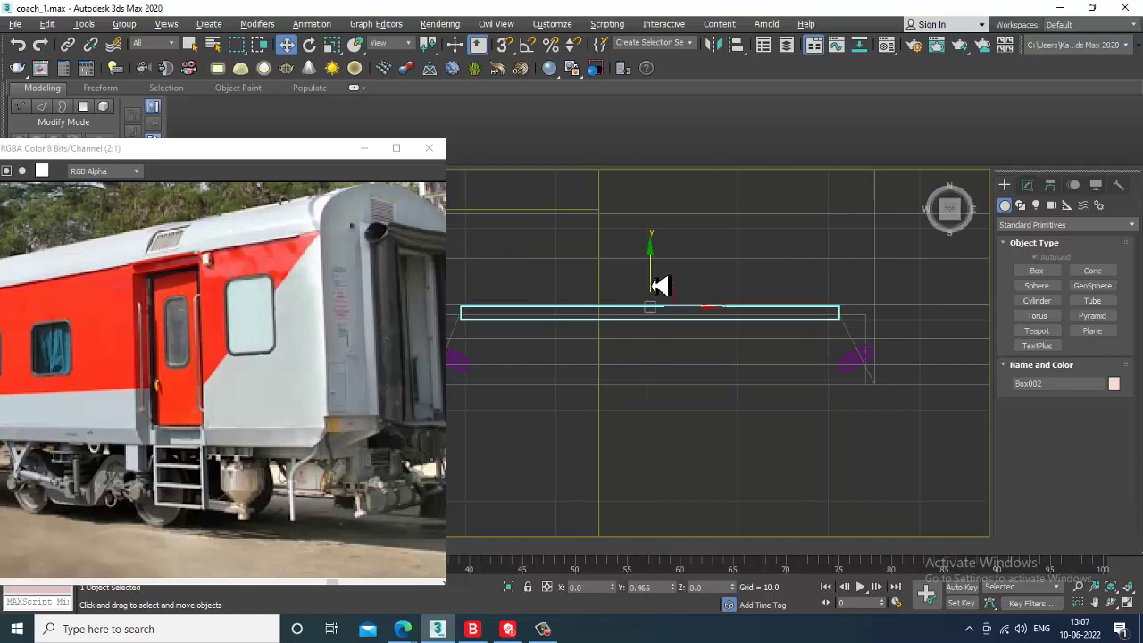
pyautogui.hotkey('alt', 'w')
pyautogui.hotkey('alt', 'w')
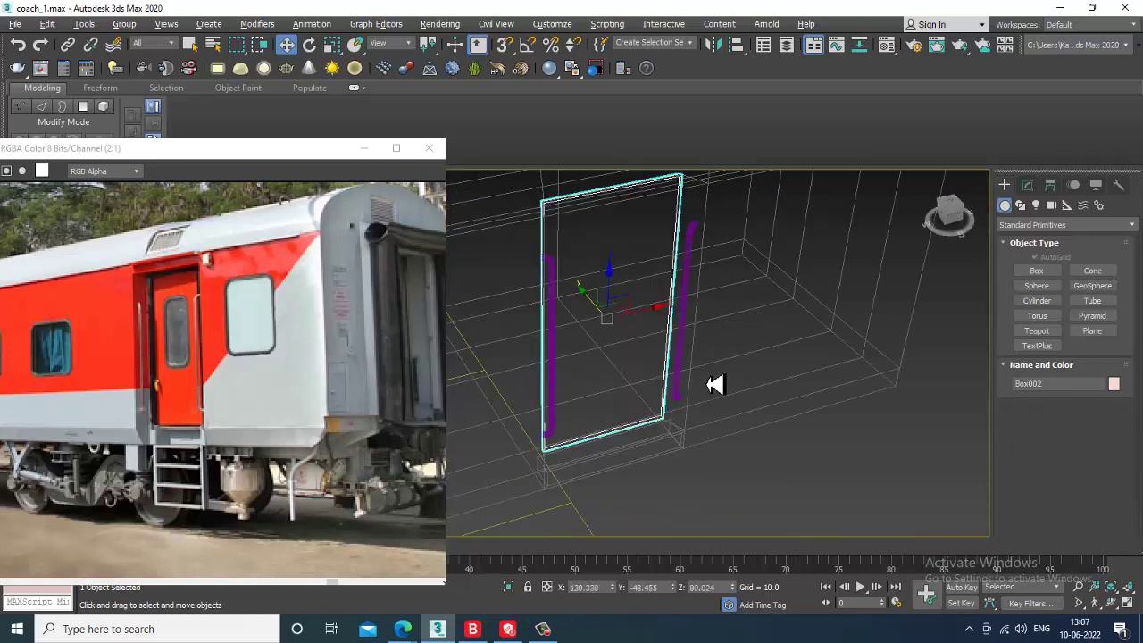
# Convert the door box to an Editable Poly, with the view back in shaded display
pyautogui.press('F3')
pyautogui.moveTo(687, 362); pyautogui.dragTo(685, 294, button='middle')
pyautogui.rightClick(661, 219)
pyautogui.moveTo(725, 364)
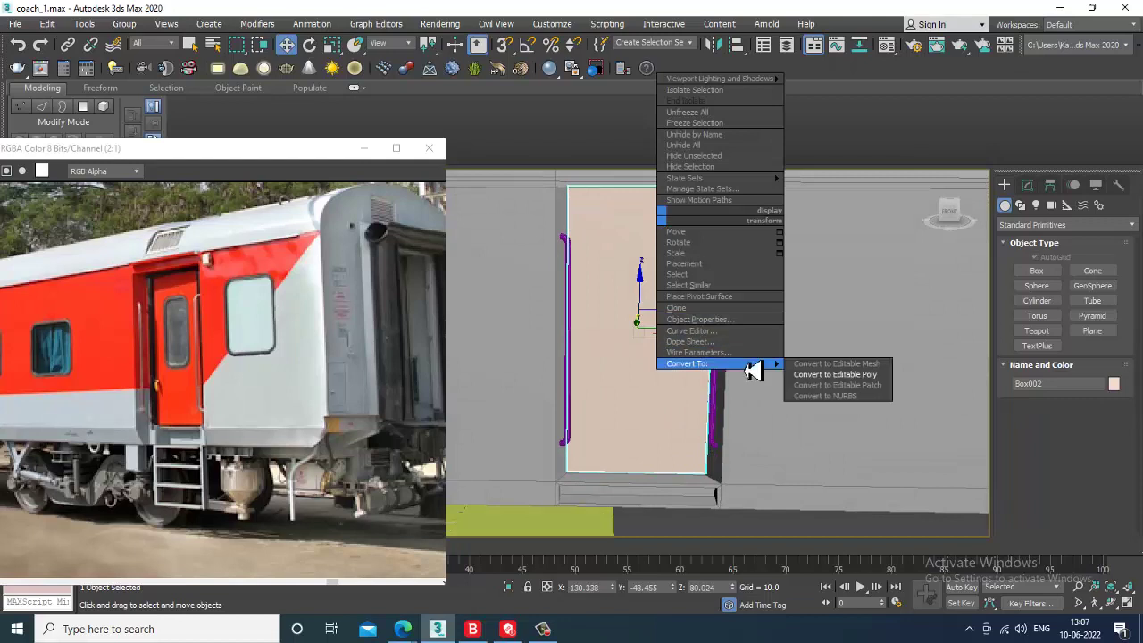
pyautogui.click(837, 375)
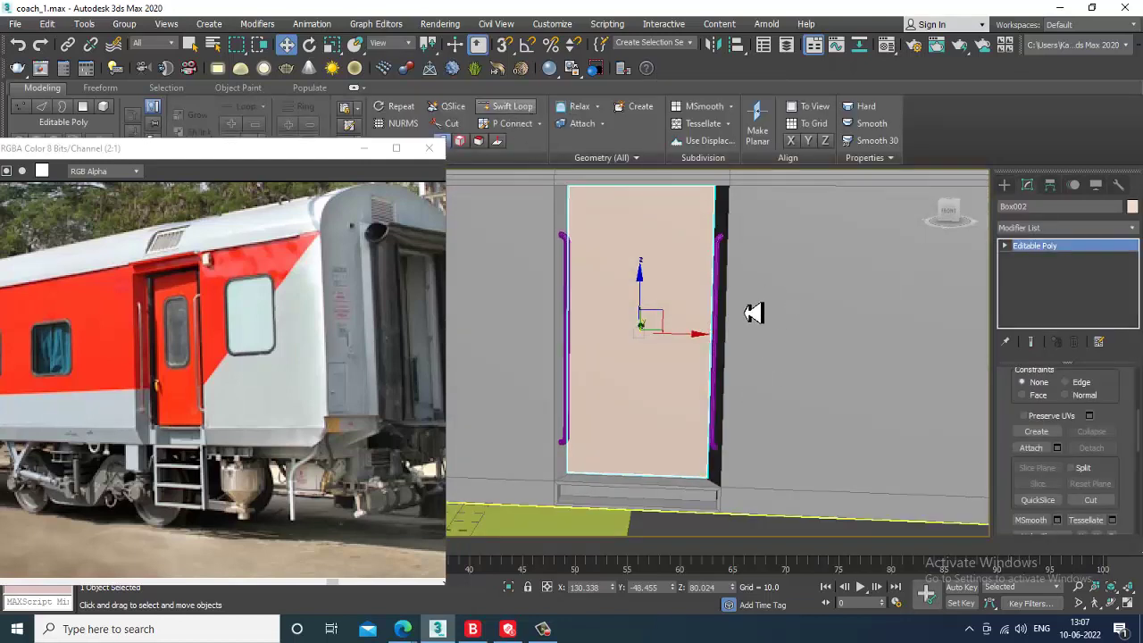
# Add two horizontal and two vertical edge loops to the door with Swift Loop, outlining the window area
pyautogui.hotkey('alt', 'w')
pyautogui.moveTo(759, 301); pyautogui.dragTo(705, 265, button='middle')
pyautogui.hotkey('alt', 'w')
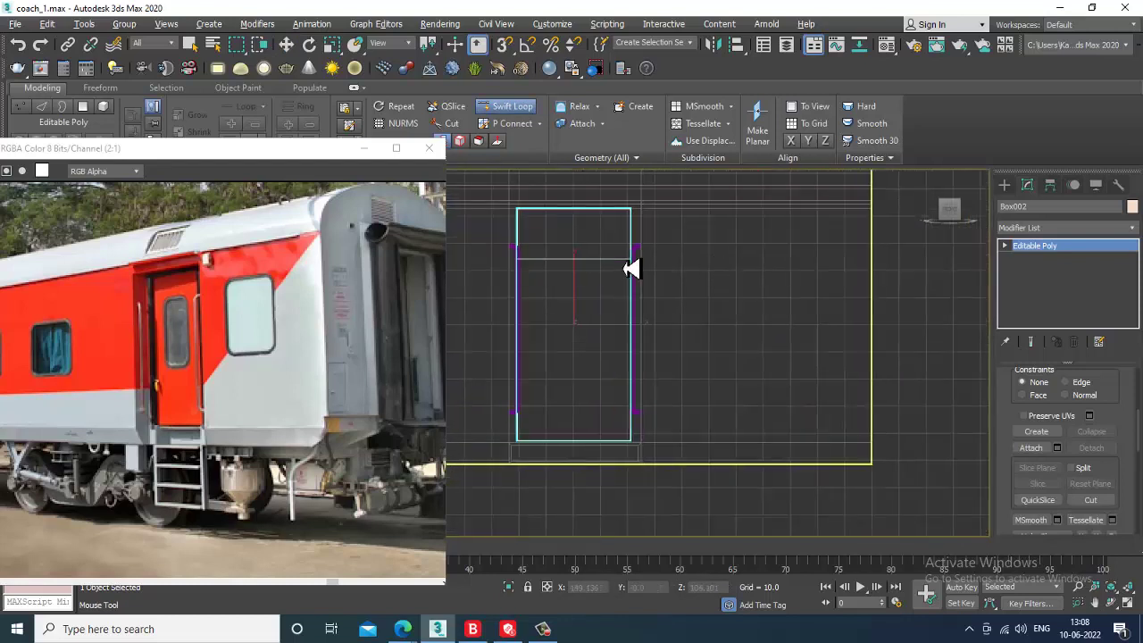
pyautogui.click(634, 252)
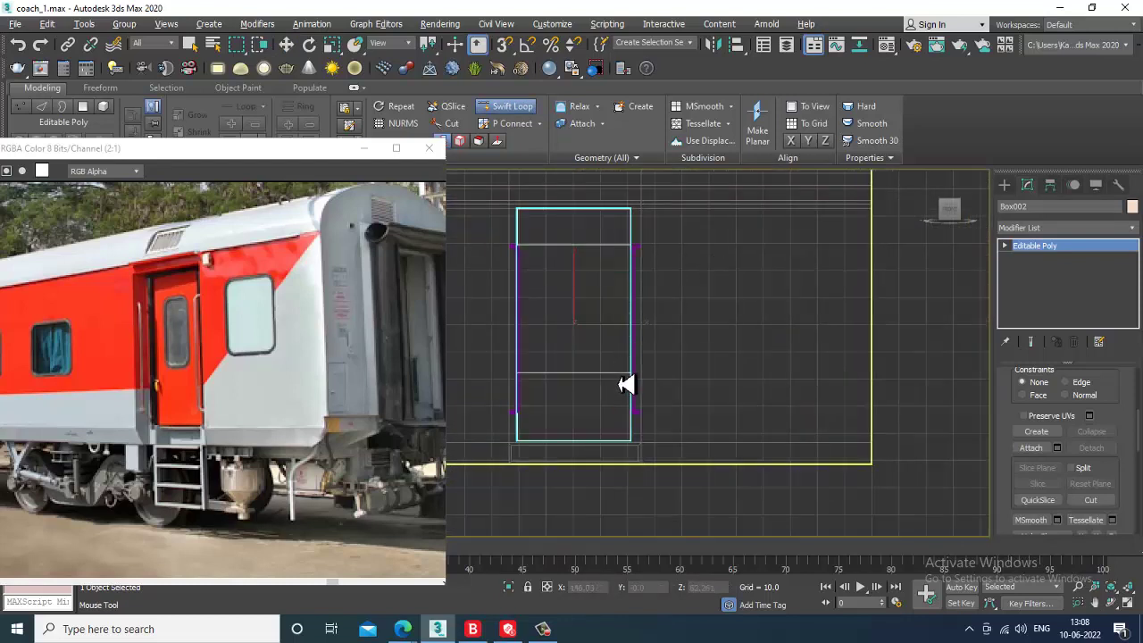
pyautogui.click(560, 268)
pyautogui.click(600, 264)
pyautogui.press('w')
# Isolate the door and inset its front and back window polygons by 1.0
pyautogui.hotkey('alt', 'w')
pyautogui.middleClick(852, 491)
pyautogui.hotkey('alt', 'w')
pyautogui.keyDown('alt'); pyautogui.moveTo(852, 491); pyautogui.dragTo(774, 413, button='middle'); pyautogui.keyUp('alt')
pyautogui.scroll(4, 782, 413)
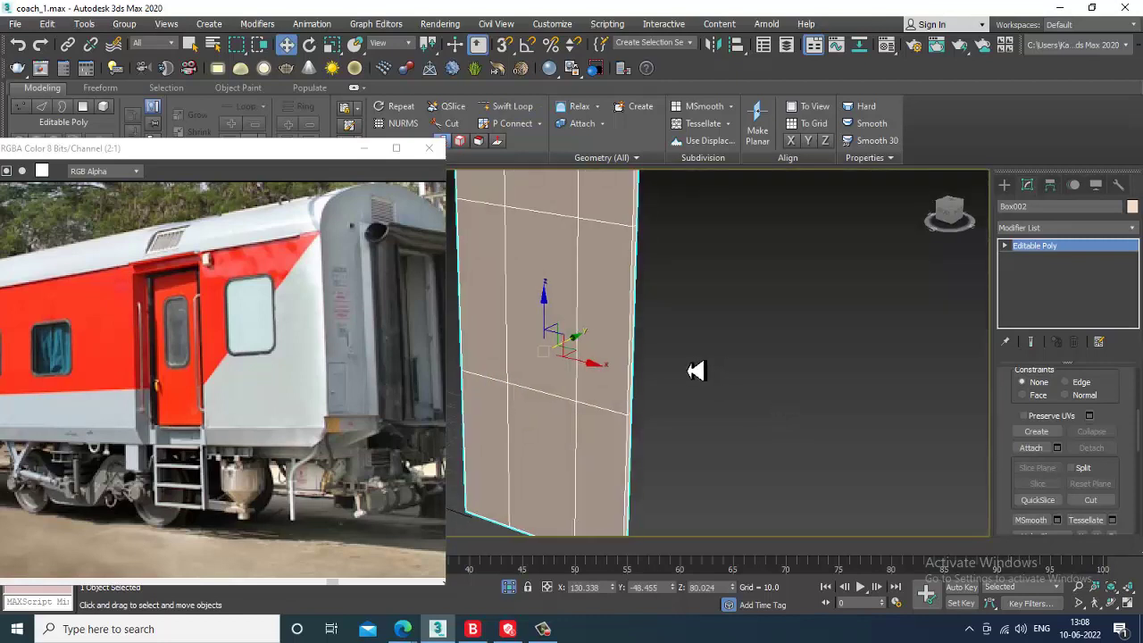
pyautogui.moveTo(1002, 410); pyautogui.dragTo(1017, 607)
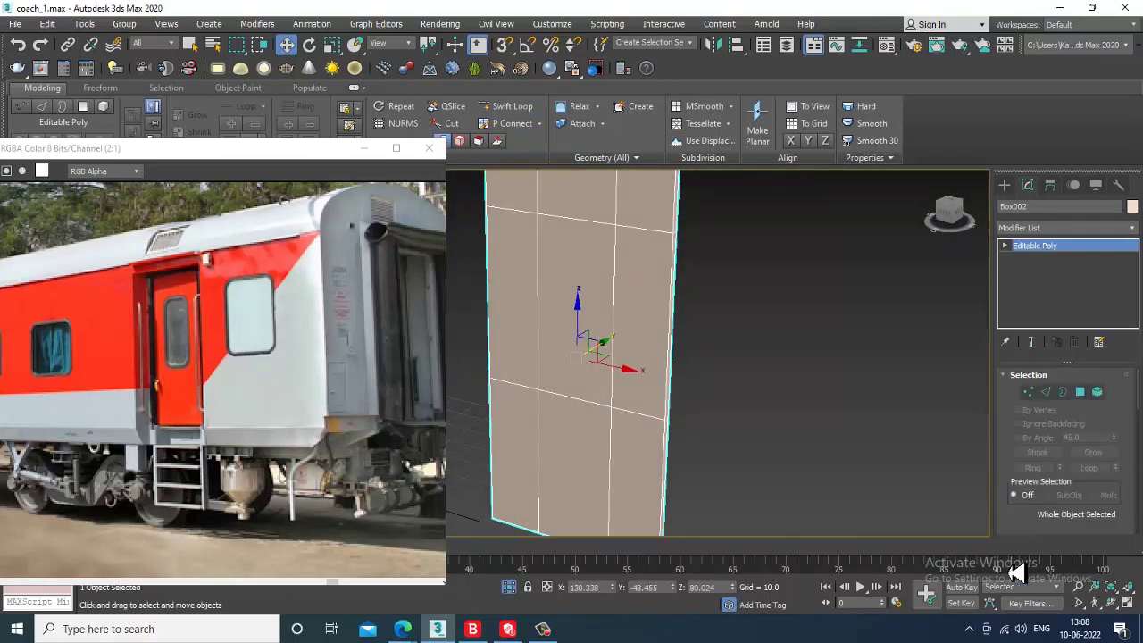
pyautogui.click(1080, 395)
pyautogui.click(557, 354)
pyautogui.keyDown('alt'); pyautogui.moveTo(746, 390); pyautogui.dragTo(952, 460, button='middle'); pyautogui.keyUp('alt')
pyautogui.keyDown('ctrl'); pyautogui.click(590, 350); pyautogui.keyUp('ctrl')
pyautogui.moveTo(1018, 509); pyautogui.dragTo(1134, 483)
pyautogui.click(1113, 473)
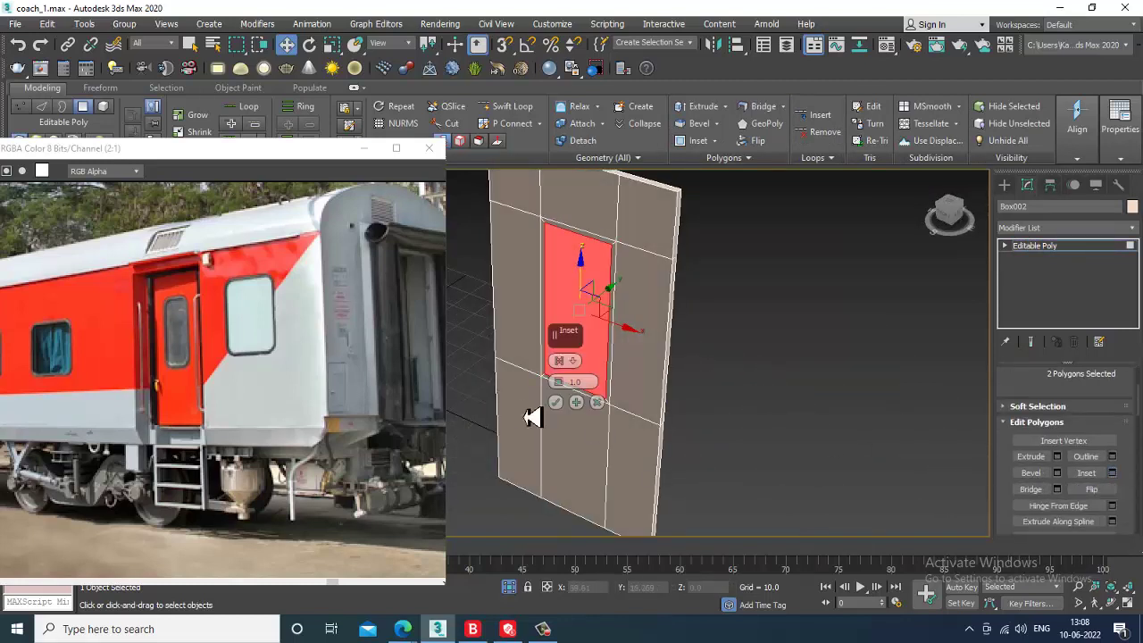
pyautogui.click(555, 403)
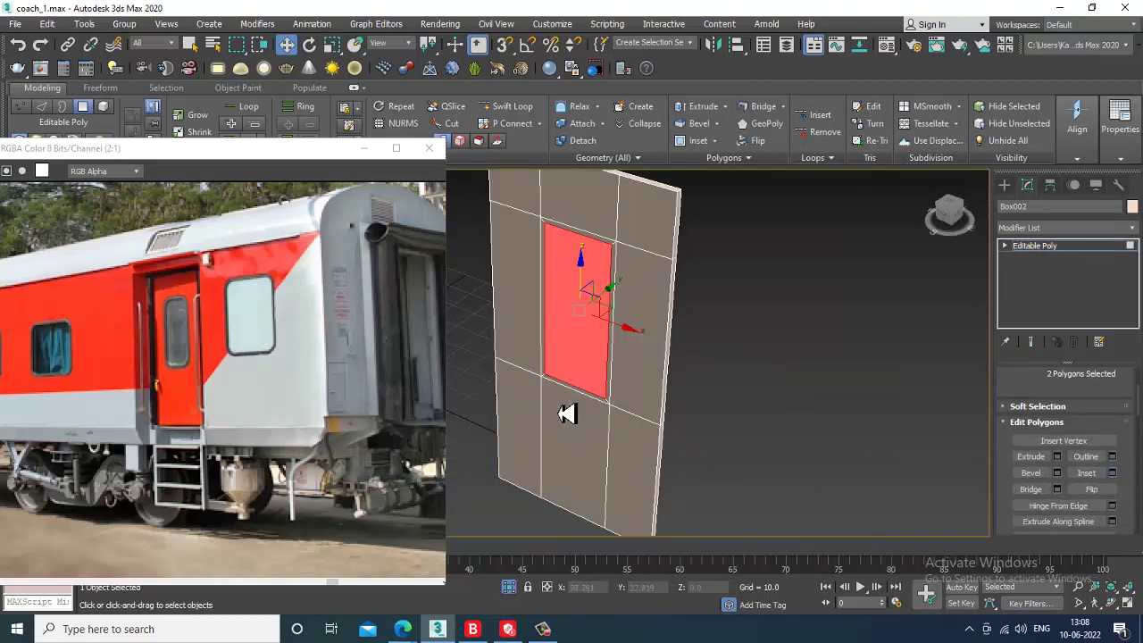
# Bevel the two window polygons inward with a height of -0.741 and an outline of -1.0
pyautogui.click(1057, 473)
pyautogui.moveTo(562, 382); pyautogui.dragTo(594, 451)
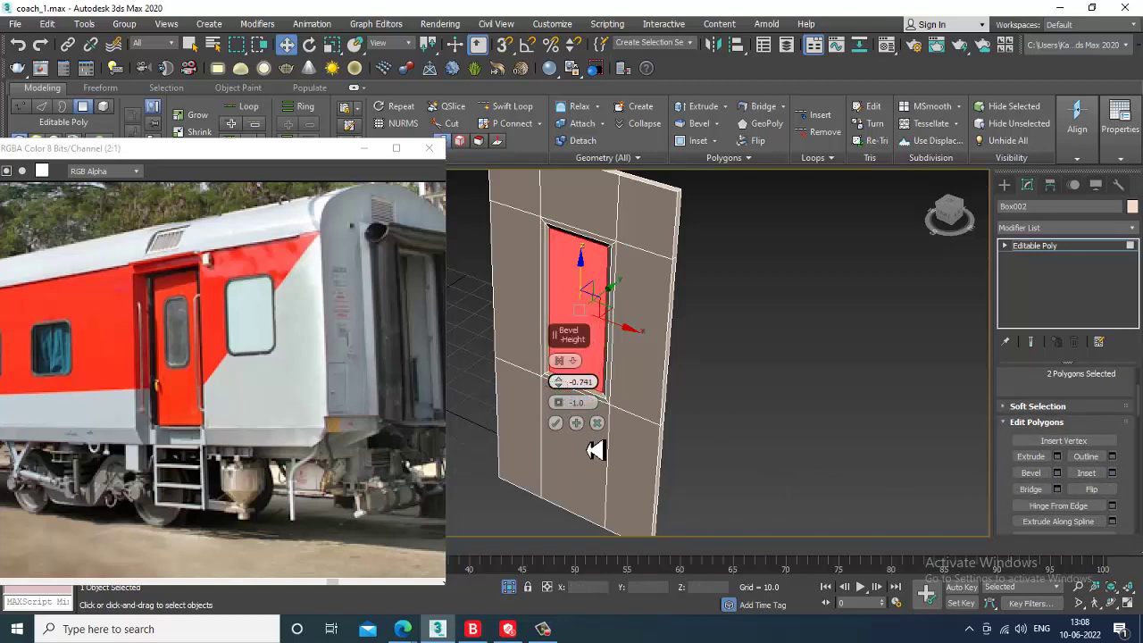
pyautogui.click(558, 425)
pyautogui.keyDown('alt'); pyautogui.moveTo(567, 431); pyautogui.dragTo(591, 352, button='middle'); pyautogui.keyUp('alt')
pyautogui.scroll(3, 590, 351)
pyautogui.scroll(2, 595, 352)
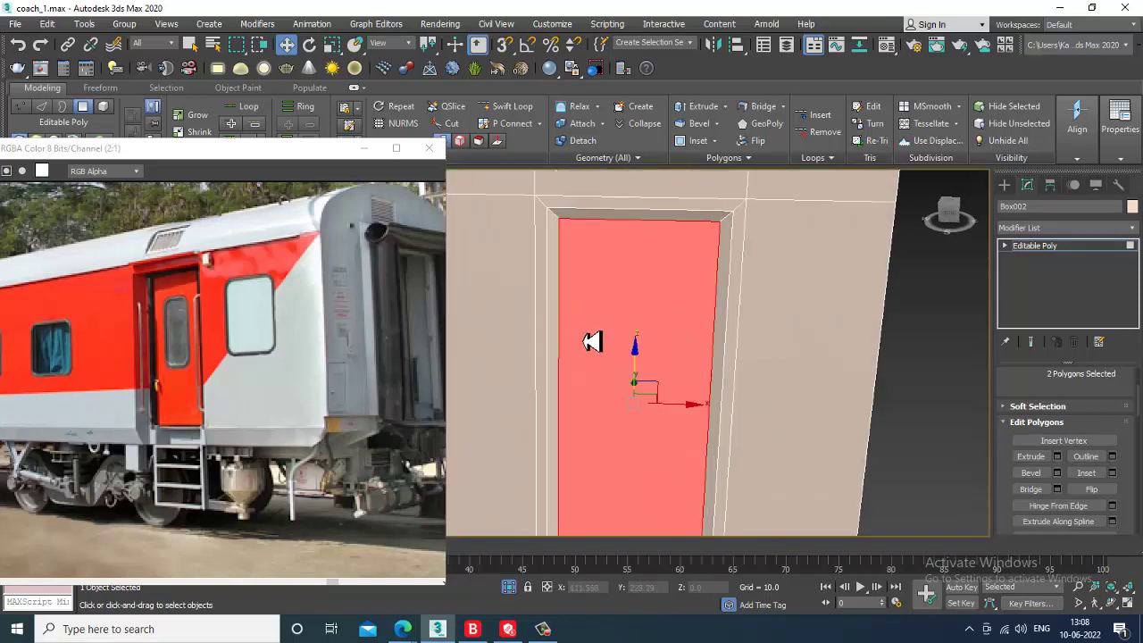
pyautogui.press('2')
pyautogui.doubleClick(569, 210)
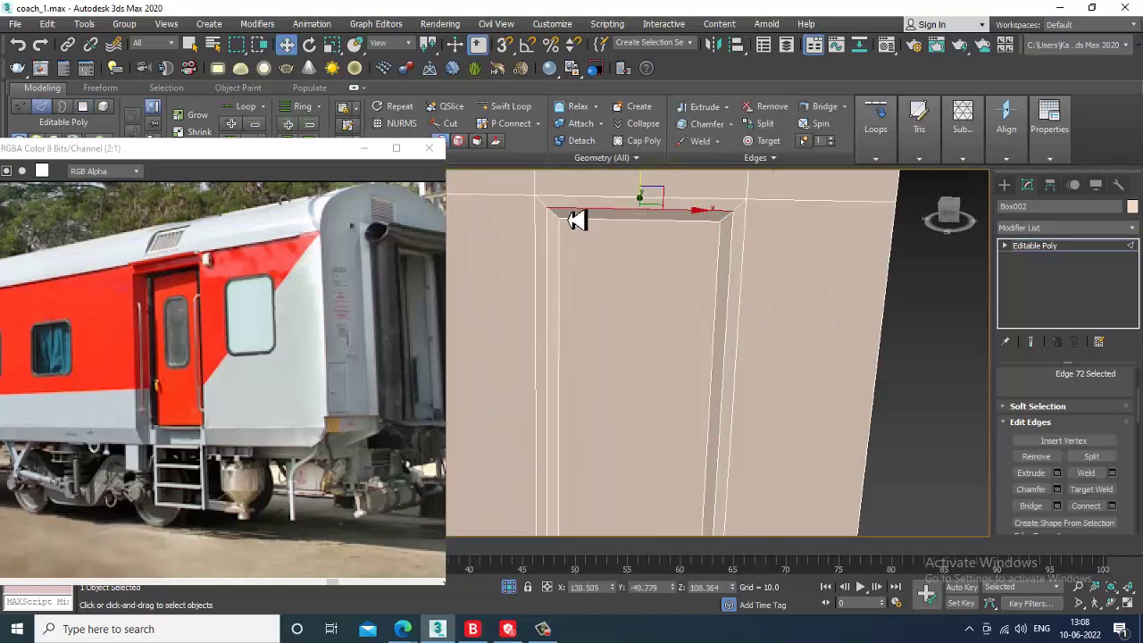
pyautogui.click(1058, 490)
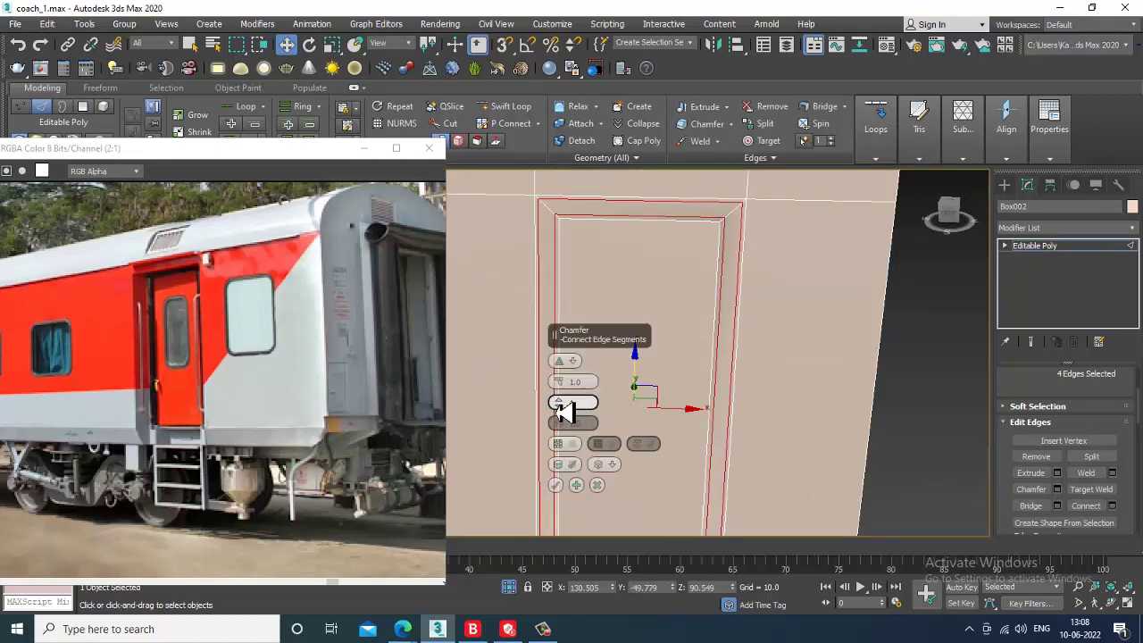
pyautogui.moveTo(573, 402); pyautogui.dragTo(563, 402)
pyautogui.keyDown('alt'); pyautogui.moveTo(753, 376); pyautogui.dragTo(689, 382, button='middle'); pyautogui.keyUp('alt')
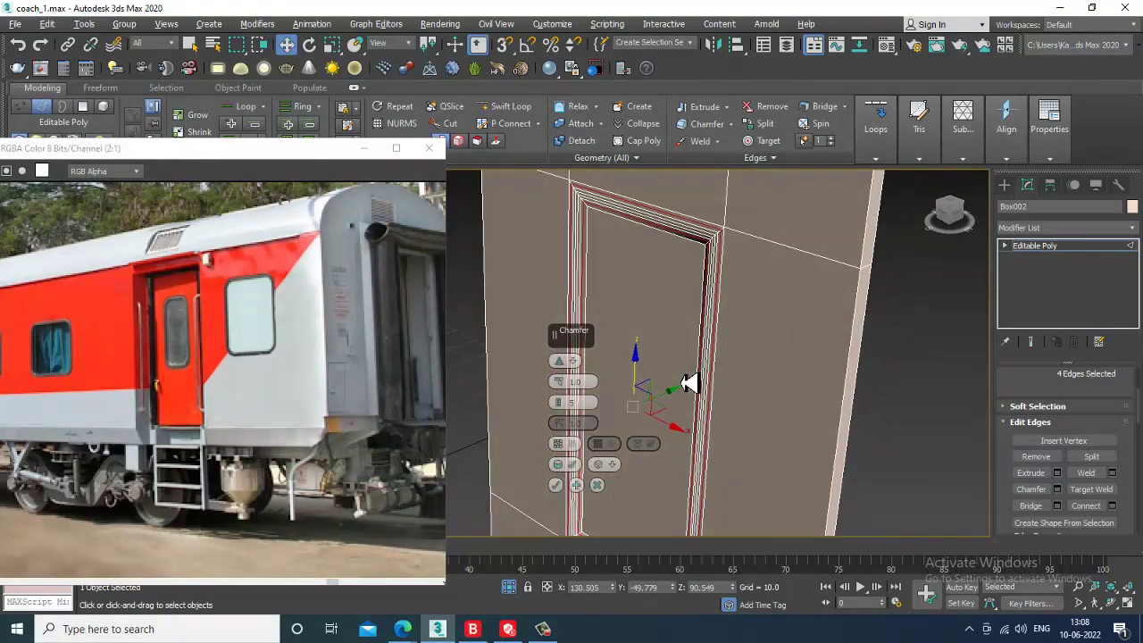
pyautogui.click(597, 486)
# Select the ring of diagonal corner edges around the door's window recess
pyautogui.keyDown('alt'); pyautogui.moveTo(600, 314); pyautogui.dragTo(582, 259, button='middle'); pyautogui.keyUp('alt')
pyautogui.click(561, 235)
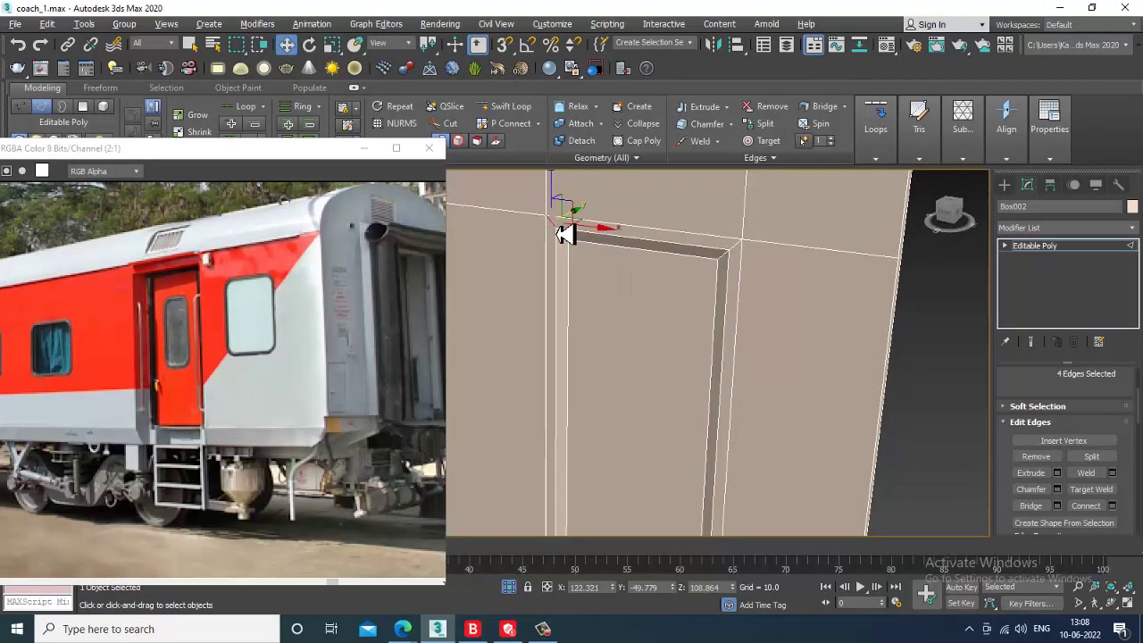
pyautogui.hotkey('alt', 'r')
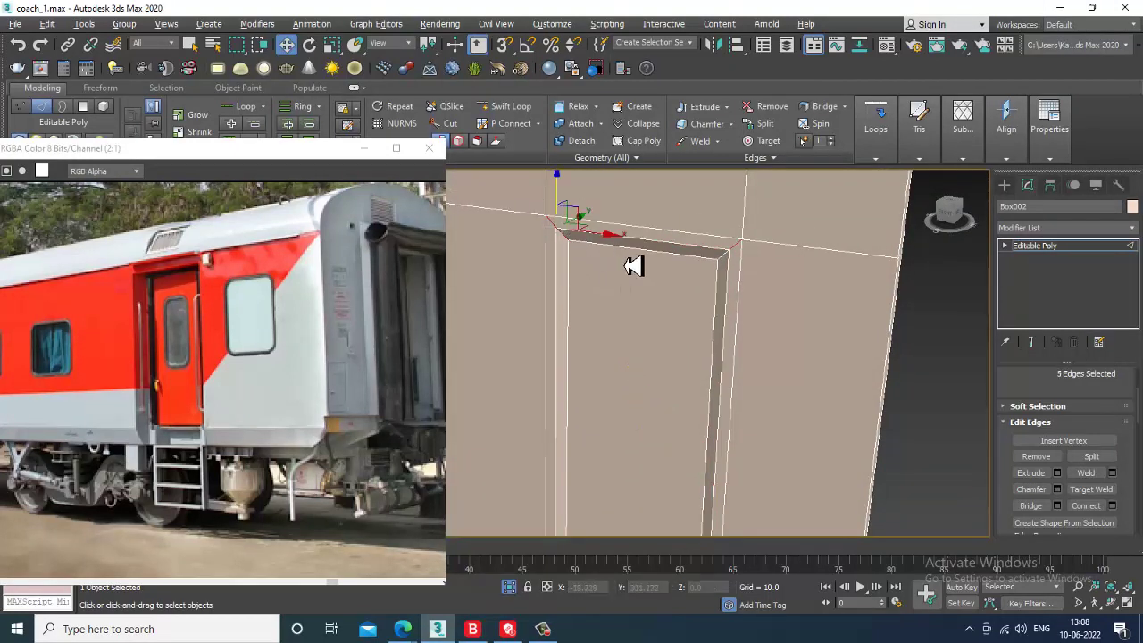
pyautogui.click(1057, 491)
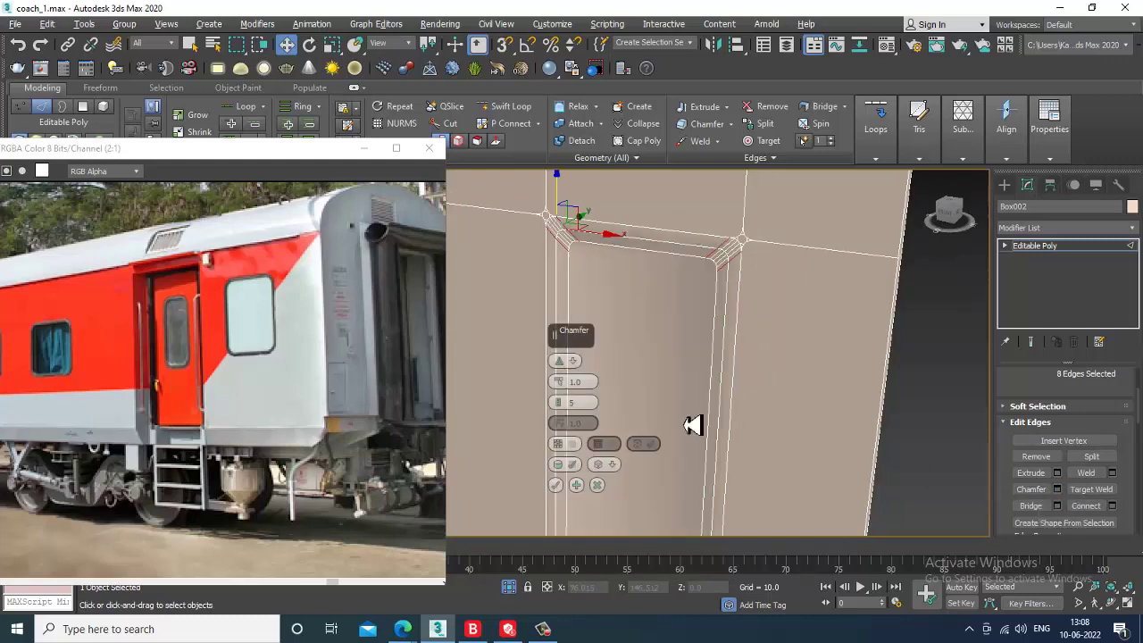
pyautogui.moveTo(561, 383); pyautogui.dragTo(563, 363)
pyautogui.keyDown('alt'); pyautogui.moveTo(733, 375); pyautogui.dragTo(665, 307, button='middle'); pyautogui.keyUp('alt')
pyautogui.scroll(-3, 697, 344)
pyautogui.keyDown('alt'); pyautogui.moveTo(697, 345); pyautogui.dragTo(661, 393, button='middle'); pyautogui.keyUp('alt')
pyautogui.click(598, 485)
pyautogui.keyDown('alt'); pyautogui.moveTo(638, 455); pyautogui.dragTo(750, 339, button='middle'); pyautogui.keyUp('alt')
pyautogui.scroll(3, 643, 313)
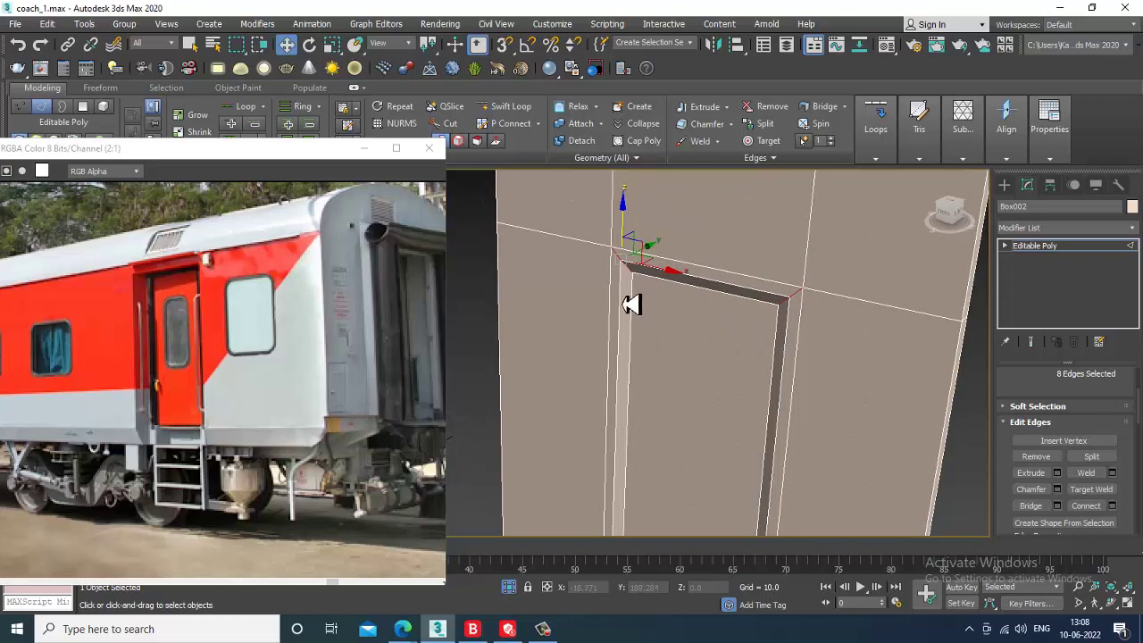
# Select the edge loop around the door's window recess and chamfer it by 3.954 with 5 segments
pyautogui.click(622, 303)
pyautogui.doubleClick(628, 304)
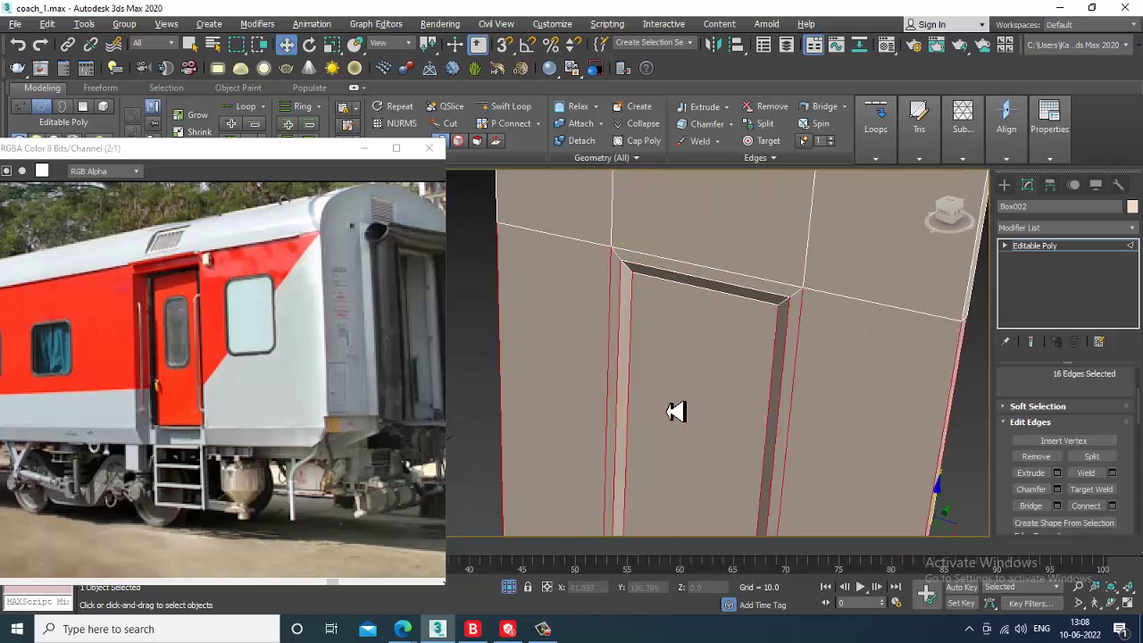
pyautogui.click(621, 323)
pyautogui.doubleClick(629, 324)
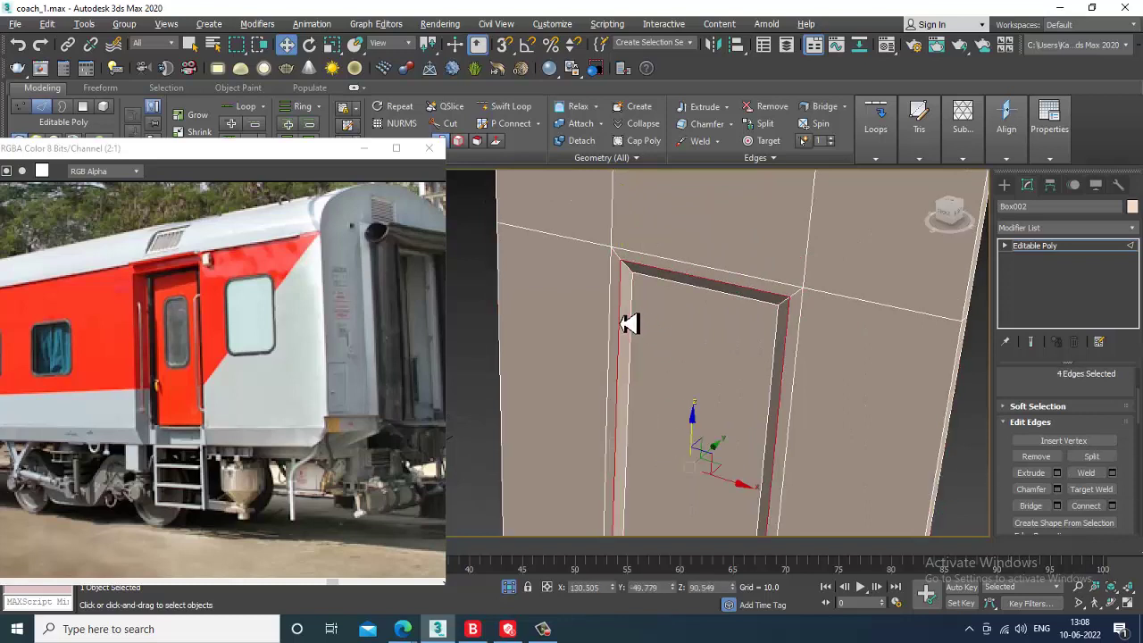
pyautogui.click(1057, 491)
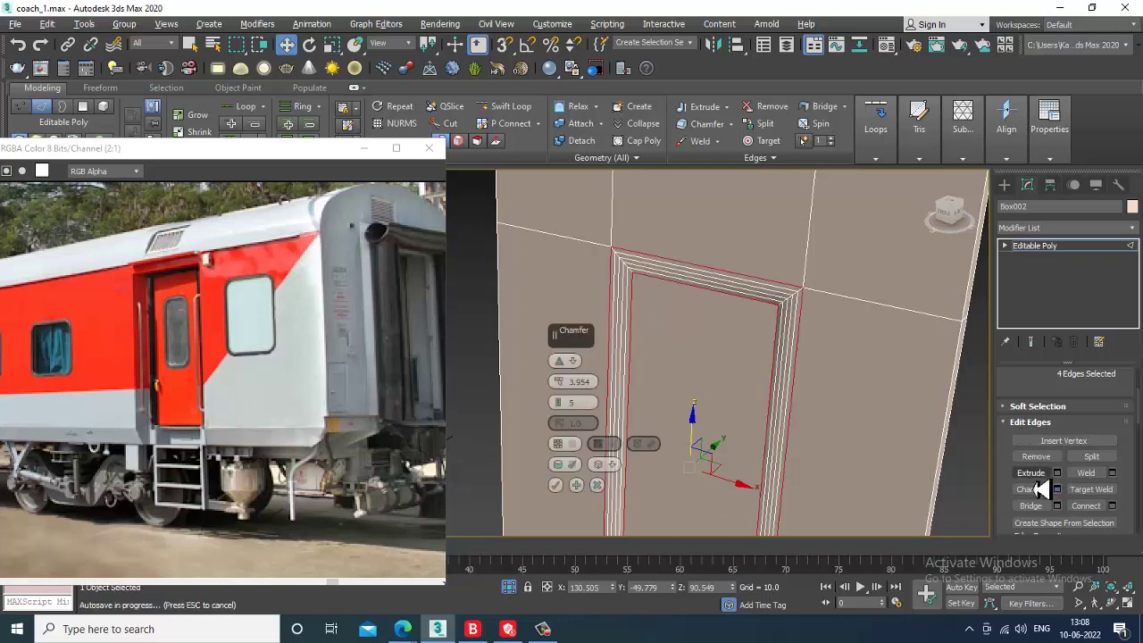
pyautogui.click(556, 485)
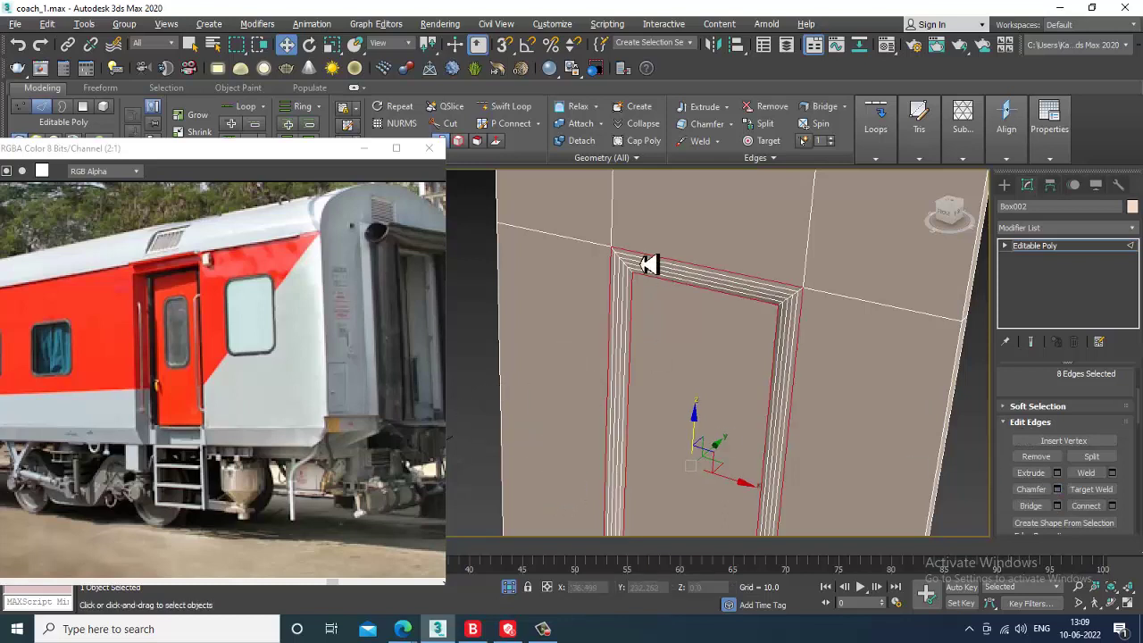
# Try to chamfer the rings of diagonal corner edges across the window frame's strips by 1.671 with 5 segments
pyautogui.scroll(6, 658, 271)
pyautogui.click(621, 264)
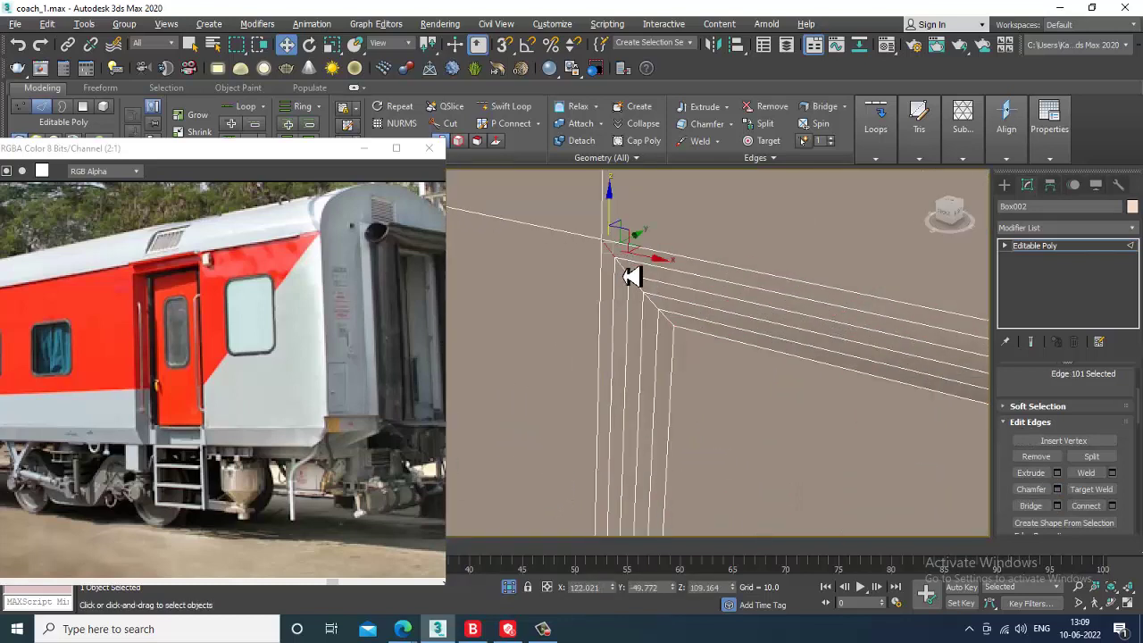
pyautogui.click(630, 278)
pyautogui.keyDown('ctrl'); pyautogui.click(641, 293); pyautogui.keyUp('ctrl')
pyautogui.keyDown('ctrl'); pyautogui.click(617, 255); pyautogui.keyUp('ctrl')
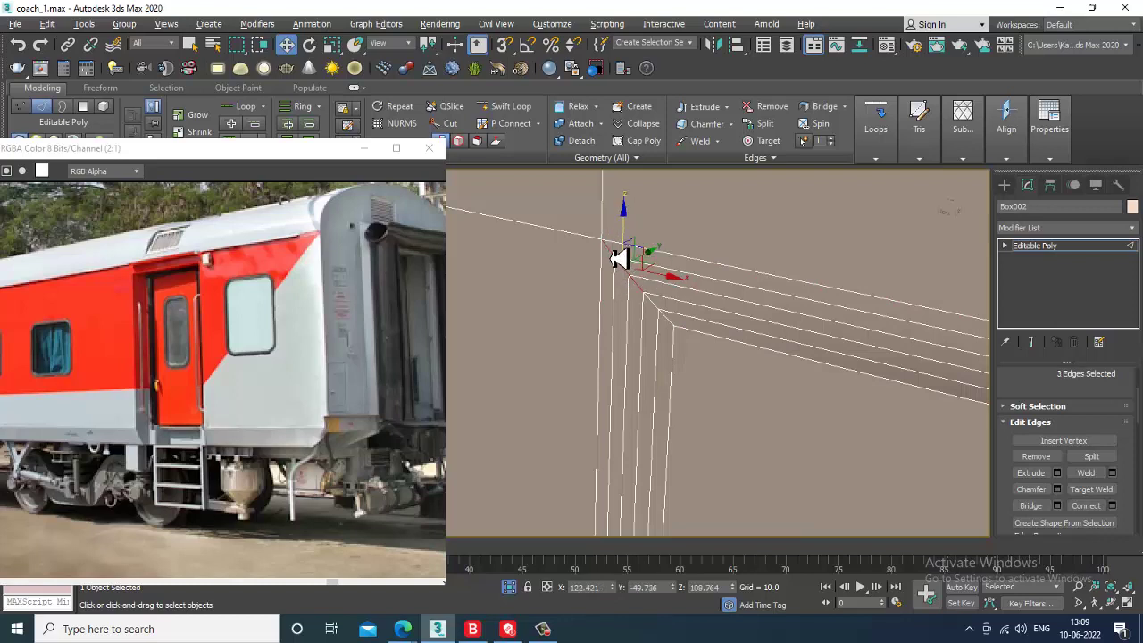
pyautogui.keyDown('ctrl'); pyautogui.click(653, 305); pyautogui.keyUp('ctrl')
pyautogui.keyDown('ctrl'); pyautogui.click(667, 322); pyautogui.keyUp('ctrl')
pyautogui.hotkey('alt', 'r')
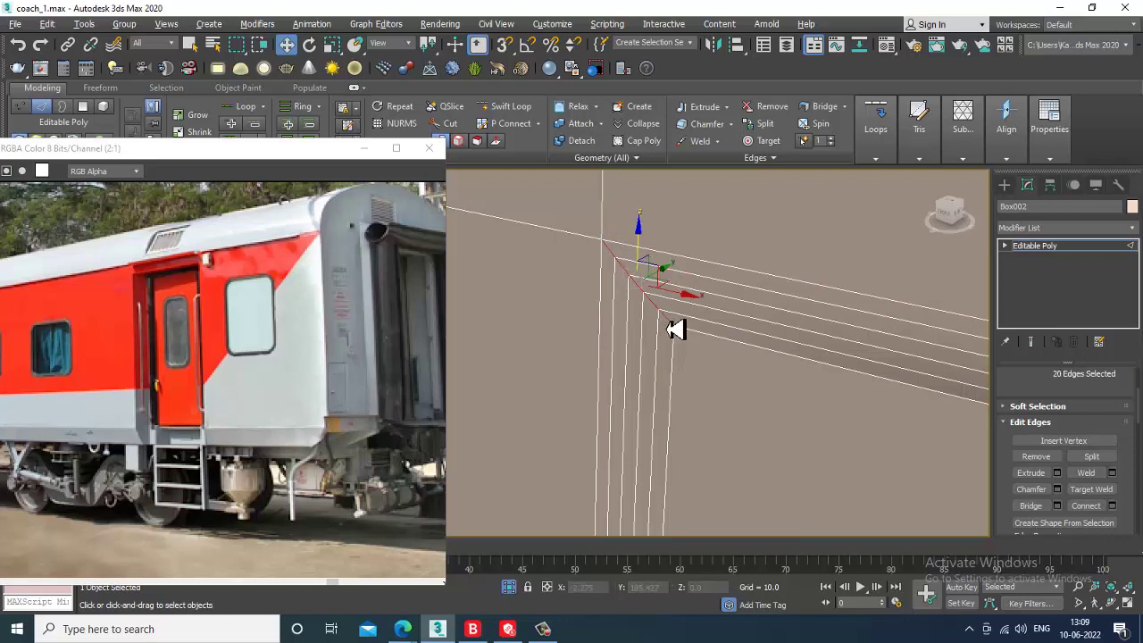
pyautogui.click(1058, 489)
pyautogui.keyDown('alt'); pyautogui.moveTo(758, 384); pyautogui.dragTo(725, 206, button='middle'); pyautogui.keyUp('alt')
pyautogui.moveTo(565, 382); pyautogui.dragTo(577, 425)
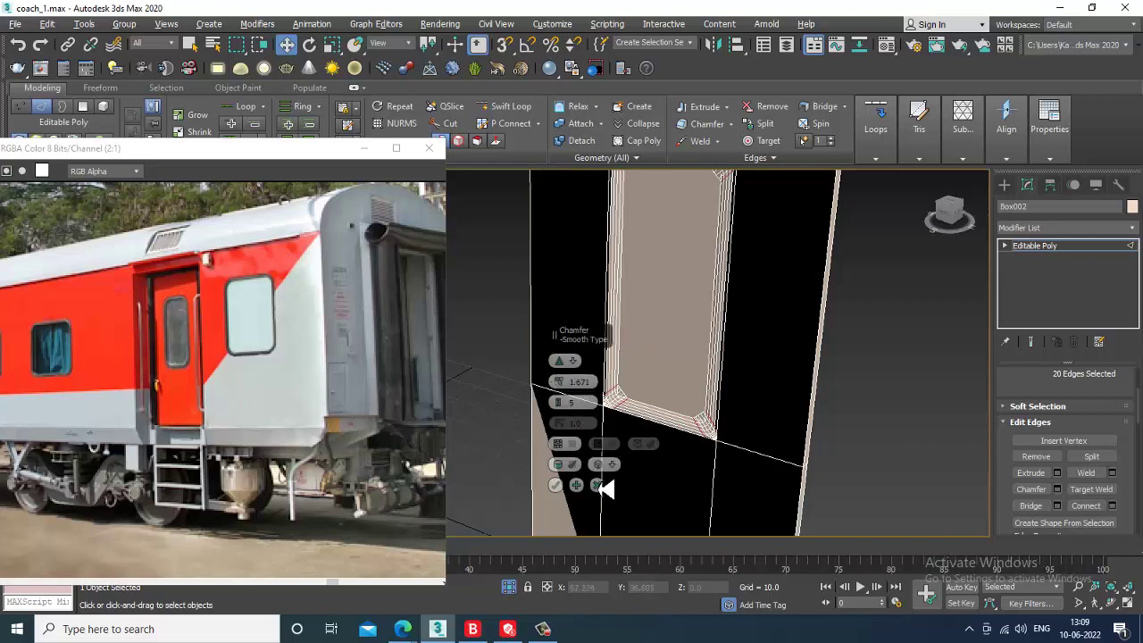
pyautogui.click(597, 485)
# Undo the chamfer on the window recess's edge loop, leaving the original four-edge loop selected
pyautogui.scroll(-4, 702, 327)
pyautogui.scroll(5, 721, 340)
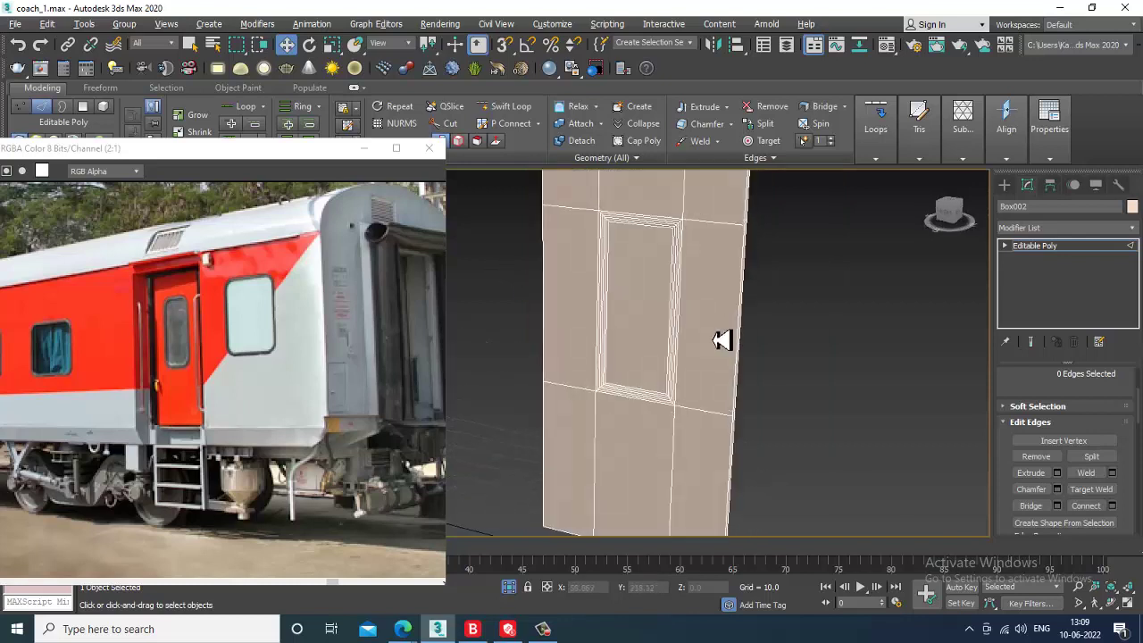
pyautogui.keyDown('alt'); pyautogui.moveTo(656, 353); pyautogui.dragTo(674, 330, button='middle'); pyautogui.keyUp('alt')
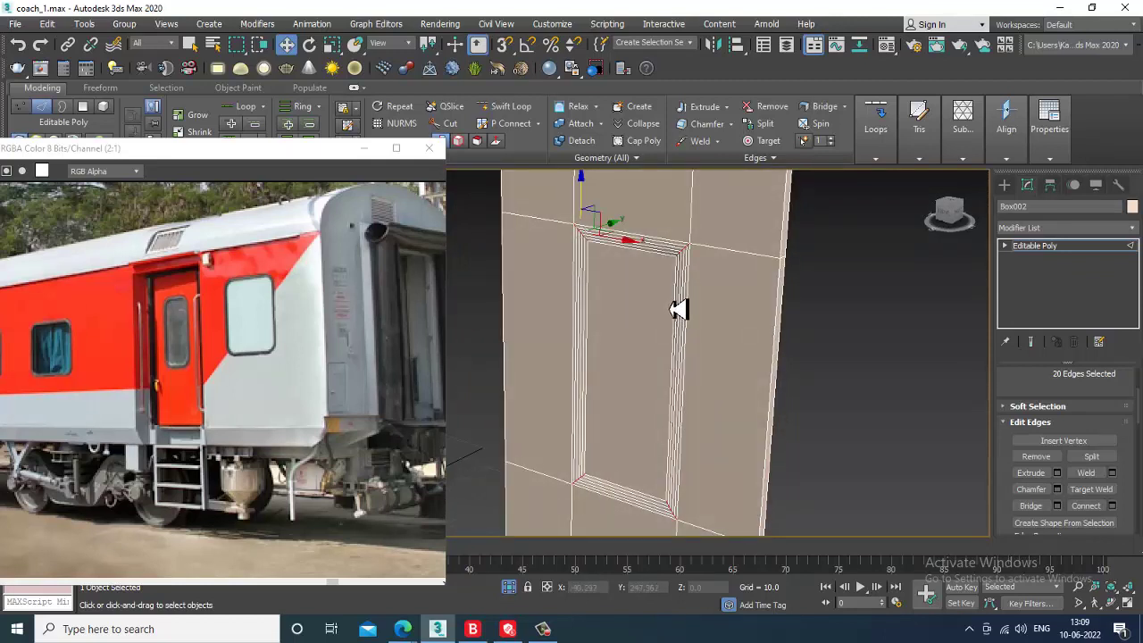
pyautogui.doubleClick(679, 309)
pyautogui.doubleClick(679, 309)
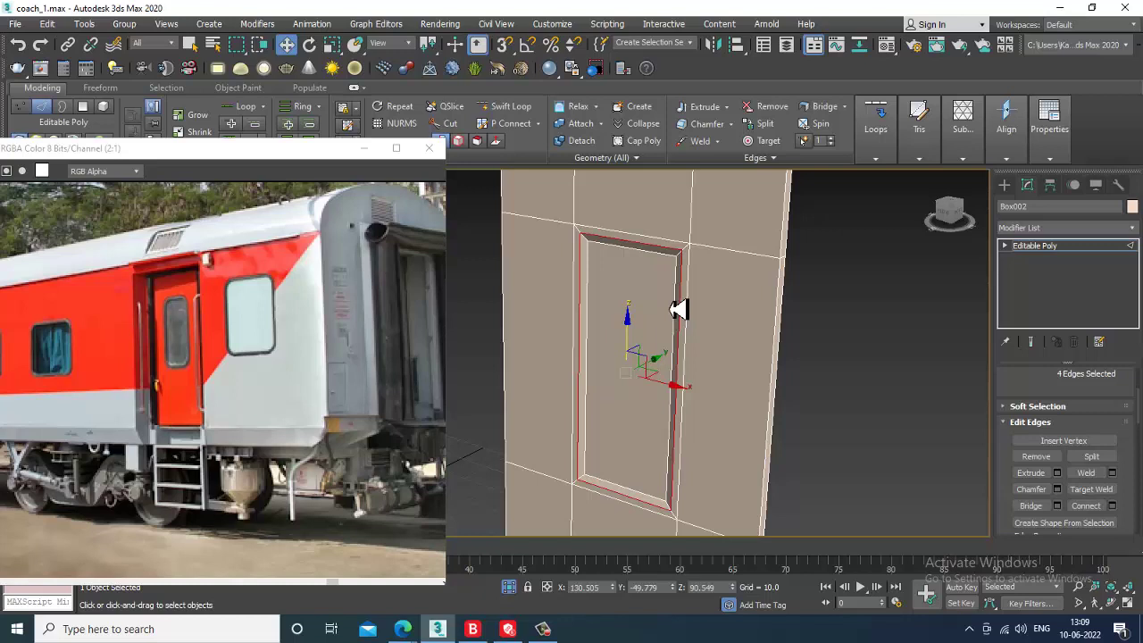
pyautogui.scroll(-5, 723, 342)
pyautogui.moveTo(758, 316)
pyautogui.keyDown('alt'); pyautogui.mouseDown(button='middle')
pyautogui.moveTo(758, 258)
pyautogui.moveTo(758, 354)
pyautogui.moveTo(751, 331)
pyautogui.mouseUp(button='middle'); pyautogui.keyUp('alt')
pyautogui.scroll(6, 760, 319)
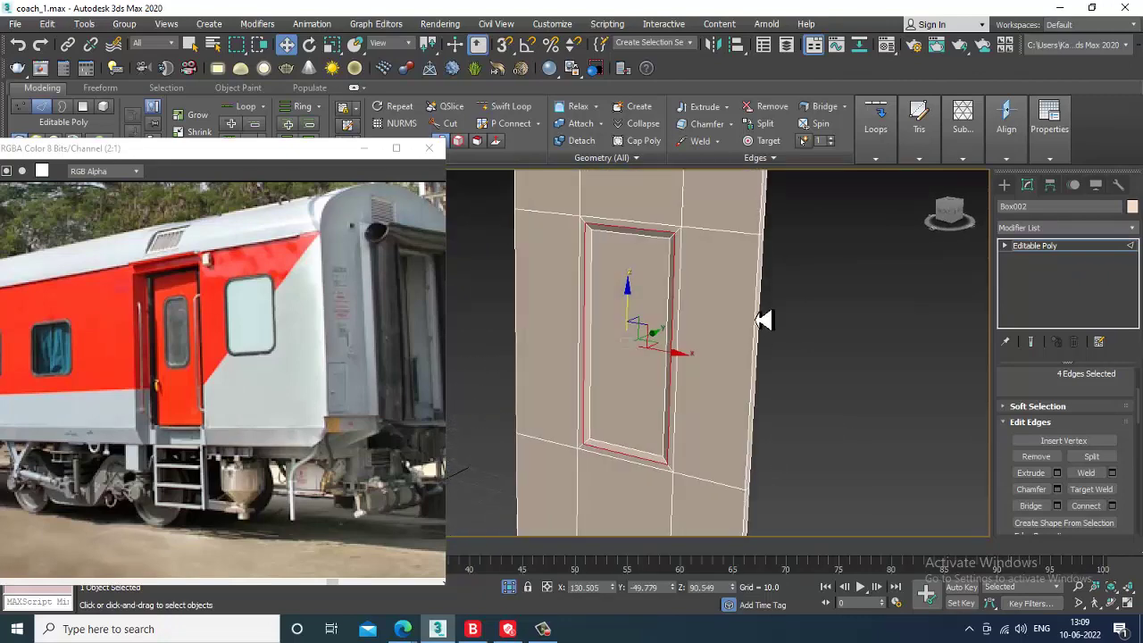
pyautogui.moveTo(761, 385); pyautogui.dragTo(767, 385, button='middle')
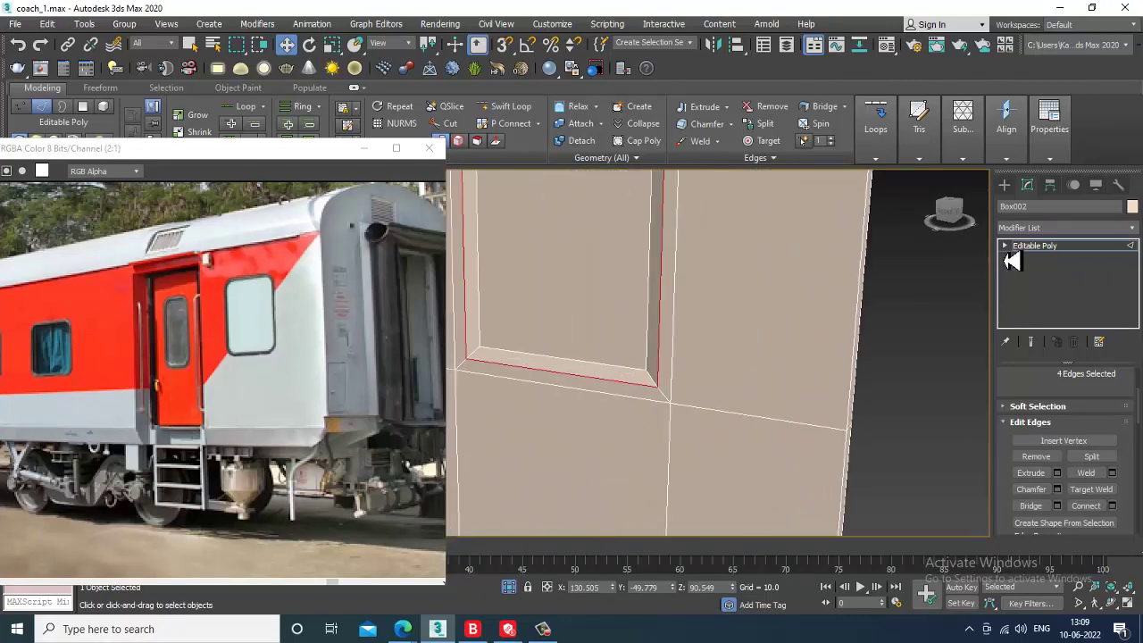
# Try chamfering only the ring of inner diagonal corner edges of the window recess by 3.954 with 5 segments
pyautogui.click(1005, 247)
pyautogui.click(667, 389)
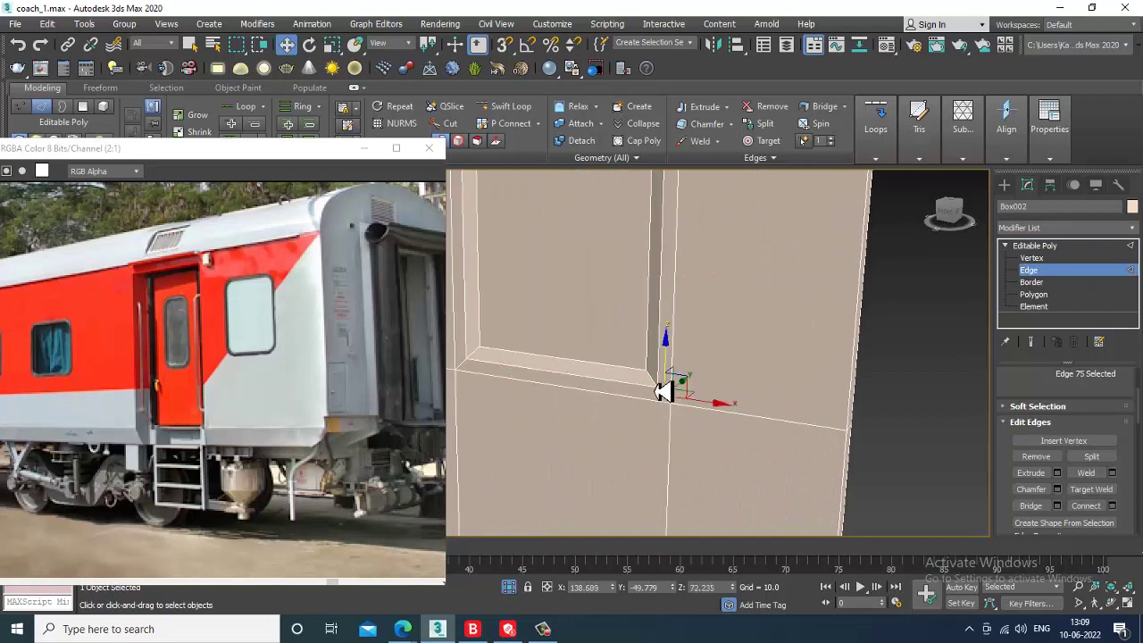
pyautogui.doubleClick(665, 387)
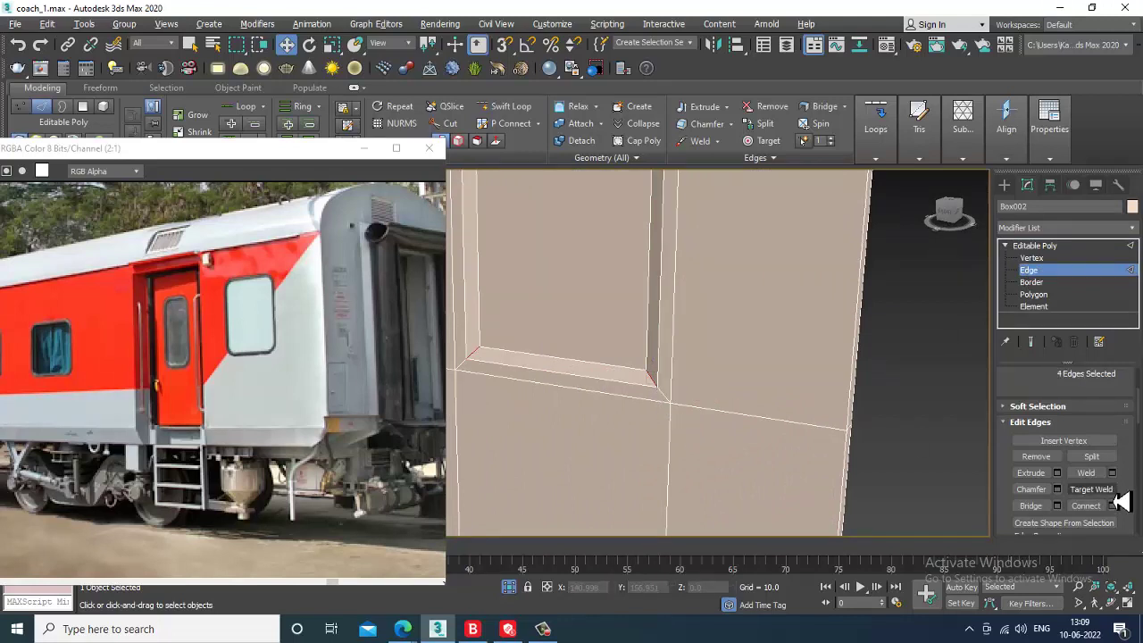
pyautogui.click(1058, 489)
pyautogui.scroll(-5, 792, 314)
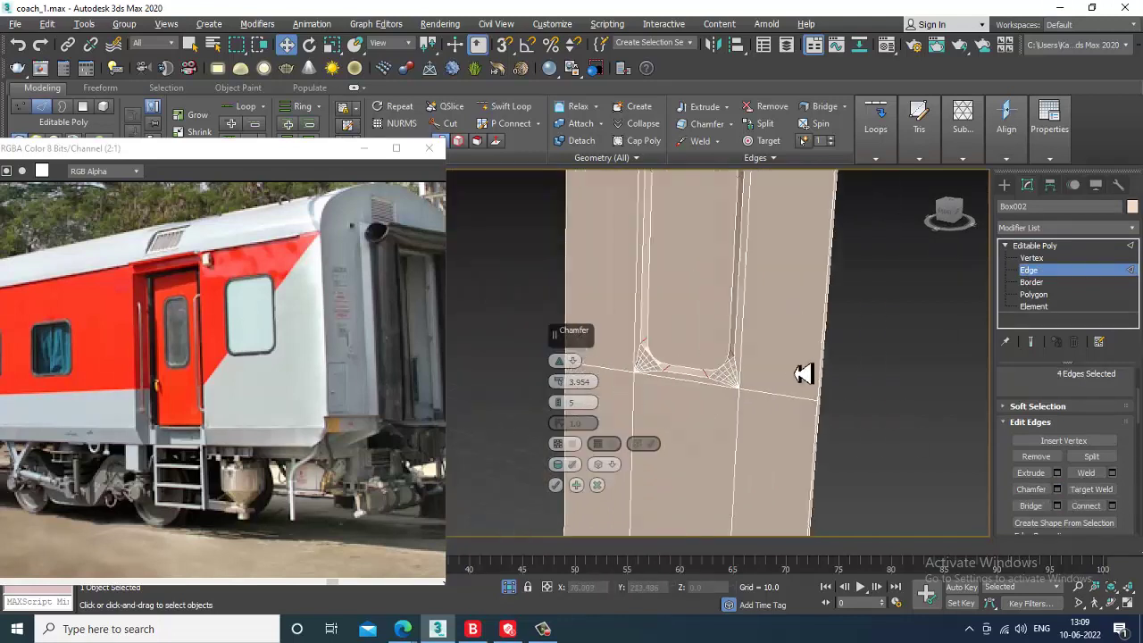
pyautogui.click(597, 485)
pyautogui.scroll(5, 648, 451)
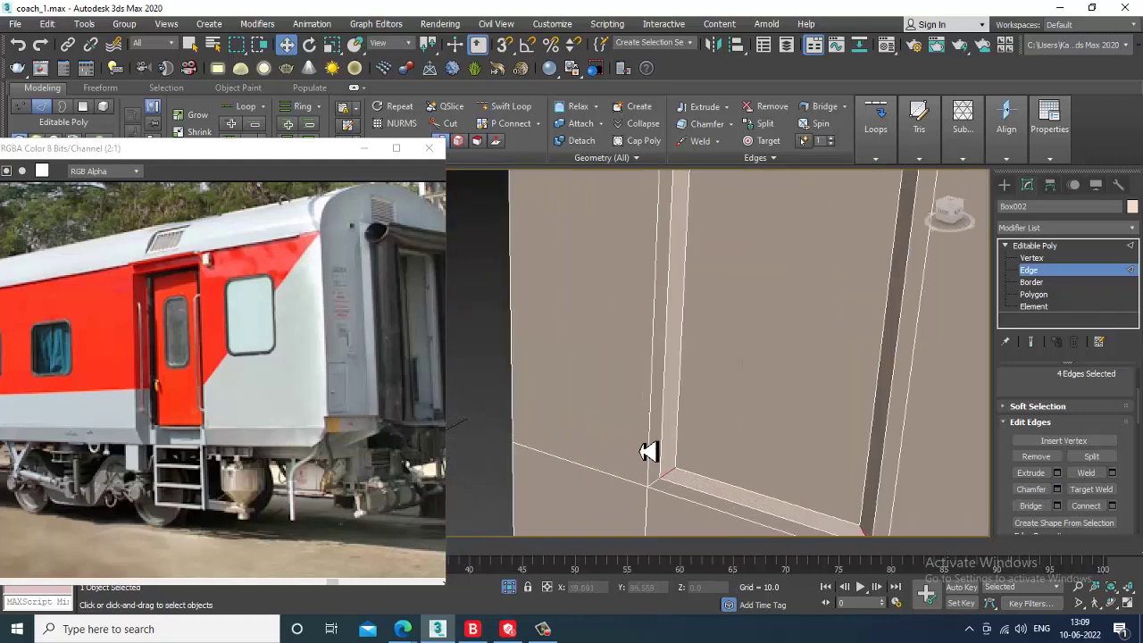
# Add the ring of outer diagonal corner edges to the selection and chamfer all of them by 3.954 with 5 segments
pyautogui.keyDown('ctrl'); pyautogui.click(662, 488); pyautogui.keyUp('ctrl')
pyautogui.hotkey('alt', 'r')
pyautogui.click(1057, 489)
pyautogui.scroll(-10, 694, 378)
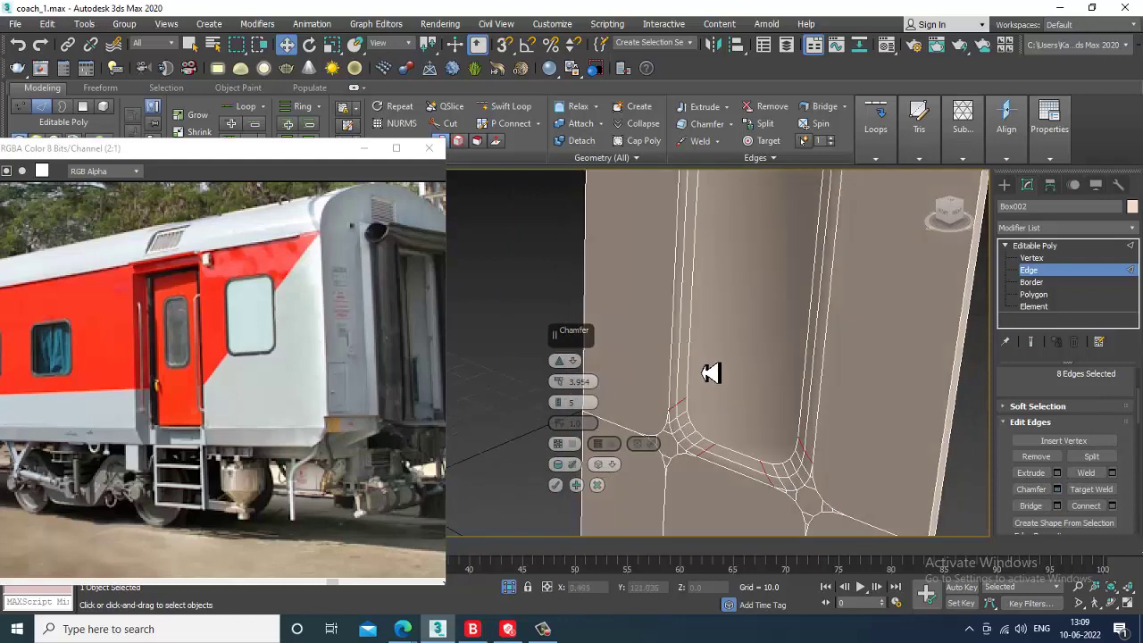
pyautogui.click(555, 485)
pyautogui.click(905, 365)
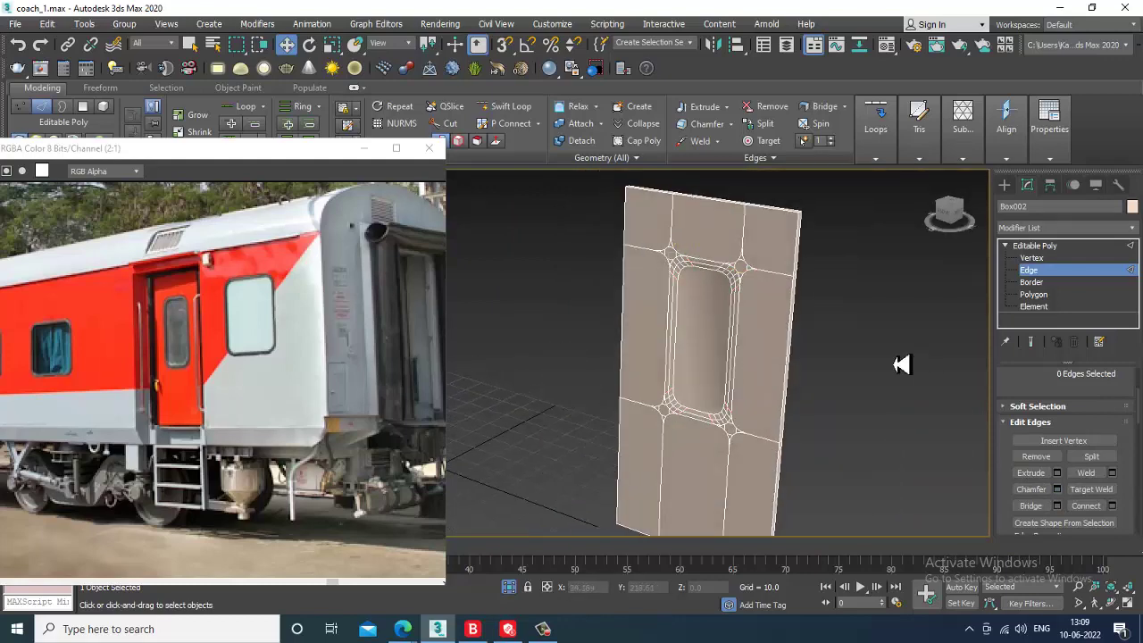
# Inspect the rounded window corners with and without edged faces, and undo the corner chamfer
pyautogui.scroll(-4, 814, 364)
pyautogui.press('F4')
pyautogui.scroll(3, 821, 354)
pyautogui.keyDown('alt'); pyautogui.moveTo(822, 355); pyautogui.dragTo(827, 316, button='middle'); pyautogui.keyUp('alt')
pyautogui.press('F4')
pyautogui.scroll(2, 786, 331)
pyautogui.hotkey('ctrl', 'z')
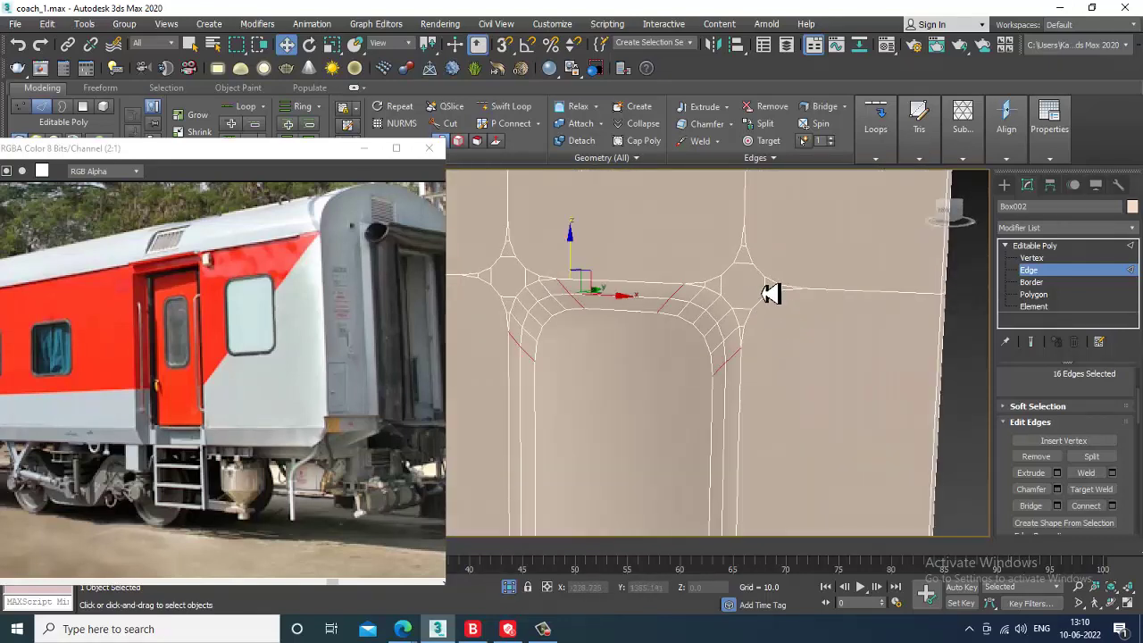
pyautogui.click(552, 630)
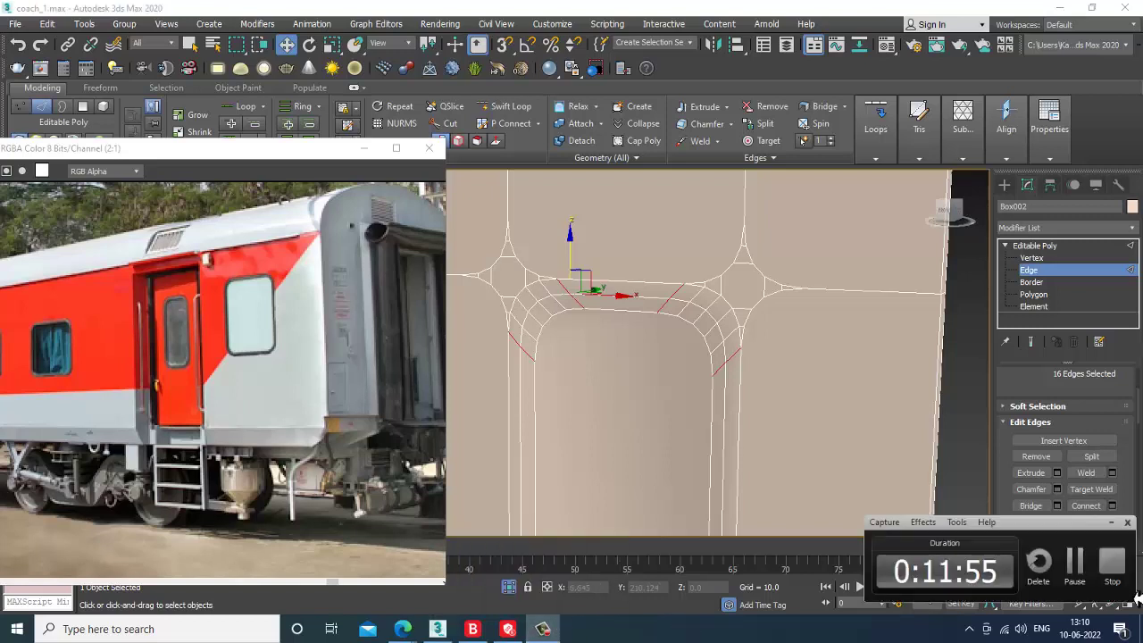
pyautogui.click(1079, 566)
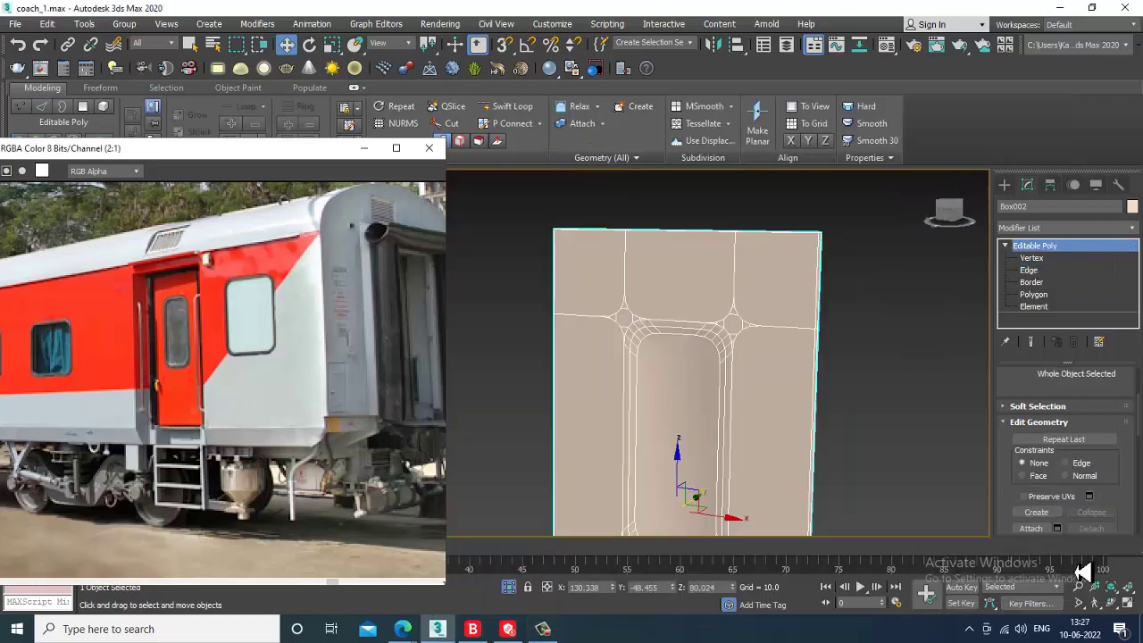
pyautogui.keyDown('alt'); pyautogui.moveTo(862, 380); pyautogui.dragTo(772, 344, button='middle'); pyautogui.keyUp('alt')
pyautogui.hotkey('ctrl', 'z')
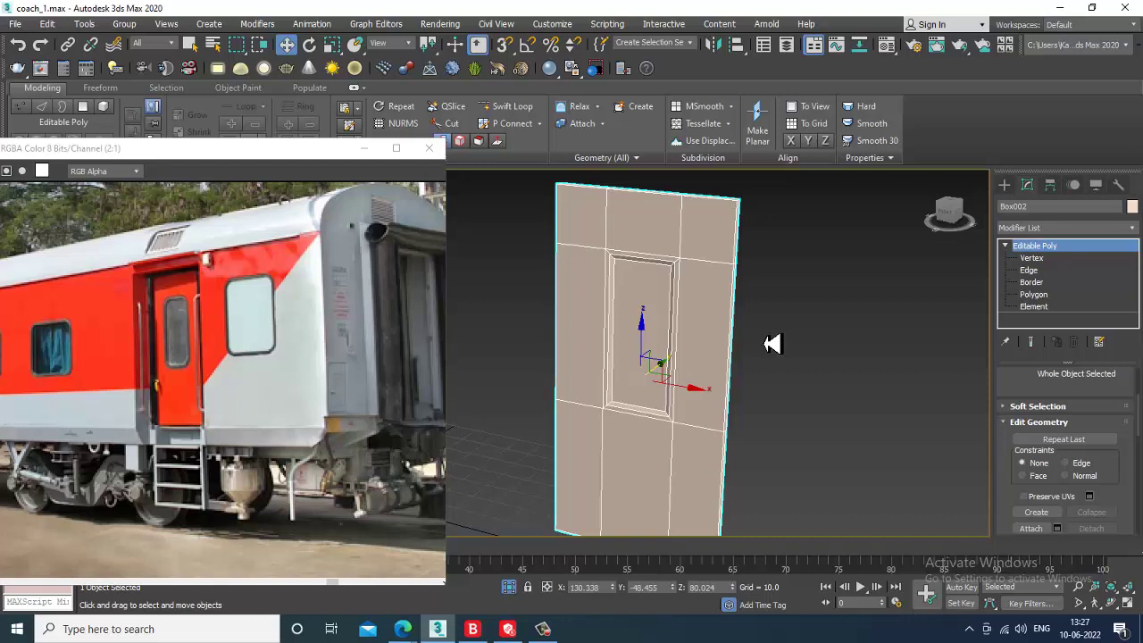
# End the door's isolation and shift the door slightly along Y to about -49.07 within the doorway
pyautogui.rightClick(786, 235)
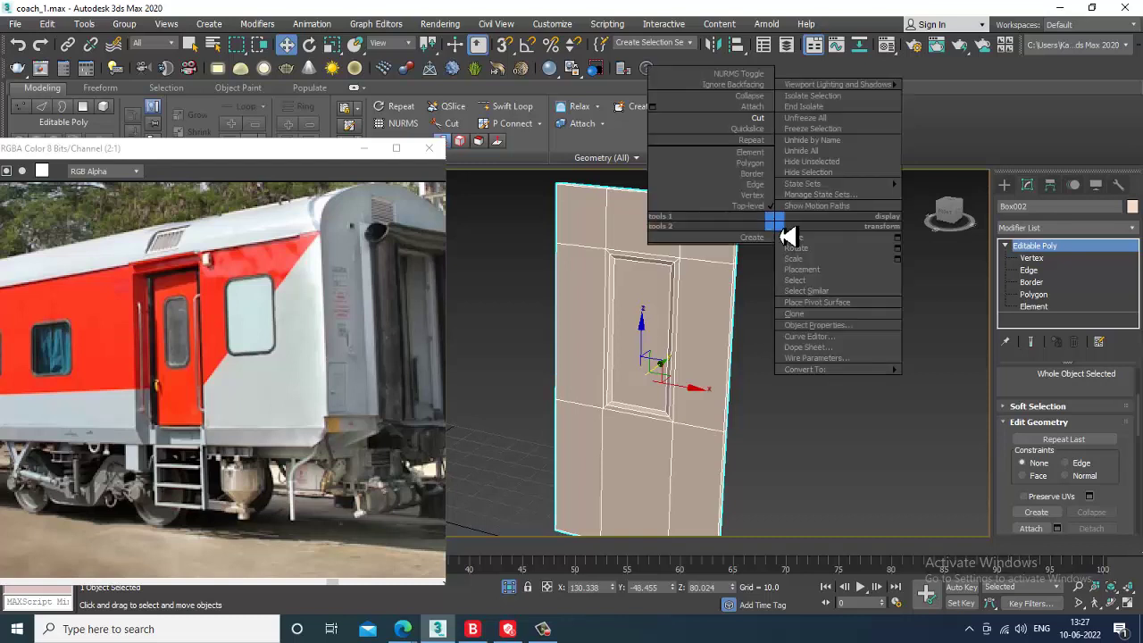
pyautogui.click(818, 108)
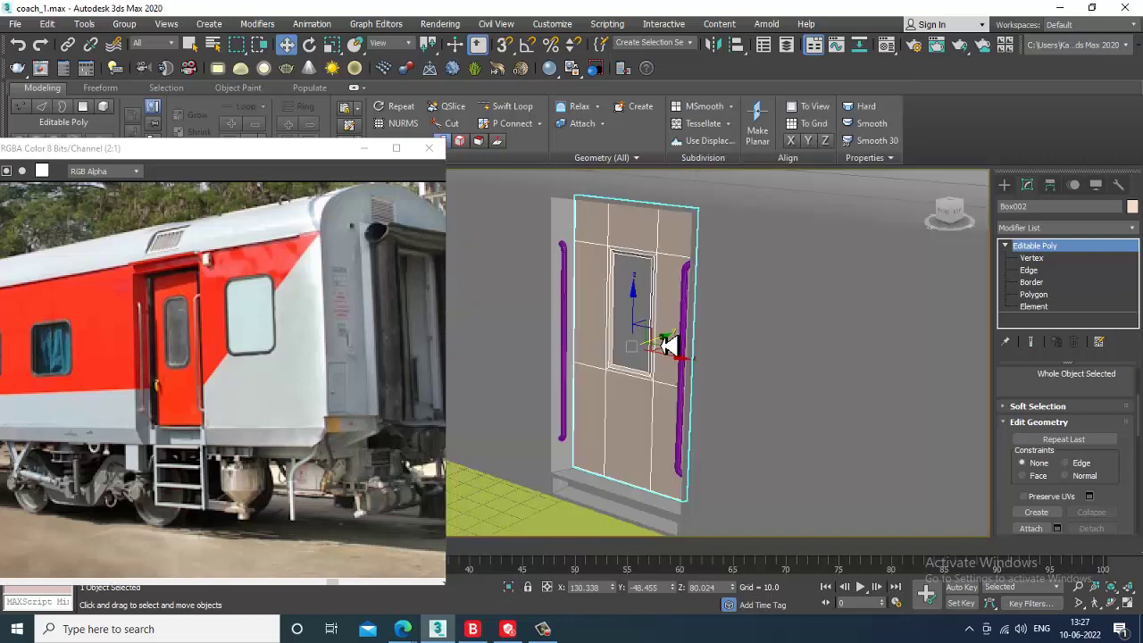
pyautogui.scroll(-5, 697, 338)
pyautogui.keyDown('alt'); pyautogui.moveTo(699, 336); pyautogui.dragTo(699, 317, button='middle'); pyautogui.keyUp('alt')
pyautogui.scroll(5, 732, 282)
pyautogui.keyDown('alt'); pyautogui.moveTo(738, 278); pyautogui.dragTo(738, 331, button='middle'); pyautogui.keyUp('alt')
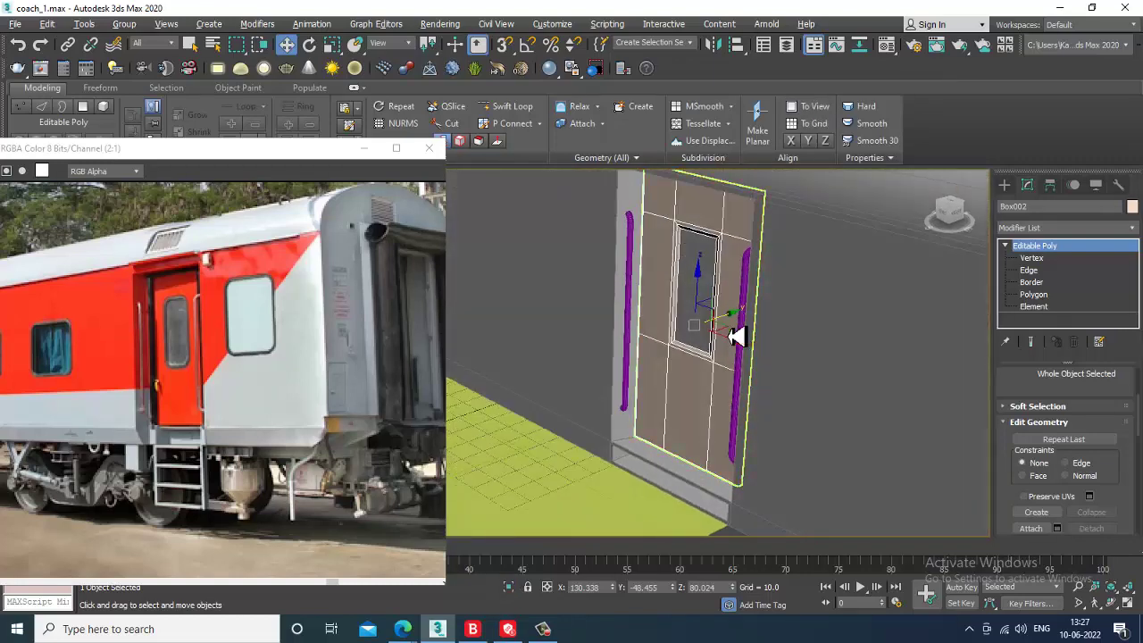
pyautogui.moveTo(729, 326); pyautogui.dragTo(733, 327)
pyautogui.moveTo(733, 327)
pyautogui.keyDown('alt'); pyautogui.mouseDown(button='middle')
pyautogui.moveTo(783, 324)
pyautogui.moveTo(730, 316)
pyautogui.mouseUp(button='middle'); pyautogui.keyUp('alt')
pyautogui.keyDown('alt'); pyautogui.moveTo(731, 316); pyautogui.dragTo(777, 314, button='middle'); pyautogui.keyUp('alt')
# In the front view, draw a U-shaped line about 42 wide below the doorway with AutoGrid off, for the step frame
pyautogui.scroll(-5, 776, 314)
pyautogui.keyDown('alt'); pyautogui.moveTo(795, 264); pyautogui.dragTo(799, 312, button='middle'); pyautogui.keyUp('alt')
pyautogui.moveTo(800, 312); pyautogui.dragTo(812, 369, button='middle')
pyautogui.hotkey('alt', 'w')
pyautogui.moveTo(788, 314); pyautogui.dragTo(745, 276, button='middle')
pyautogui.hotkey('alt', 'w')
pyautogui.scroll(-1, 745, 276)
pyautogui.moveTo(698, 351); pyautogui.dragTo(822, 307, button='middle')
pyautogui.scroll(1, 720, 360)
pyautogui.moveTo(720, 360); pyautogui.dragTo(752, 335, button='middle')
pyautogui.click(1005, 185)
pyautogui.click(1022, 206)
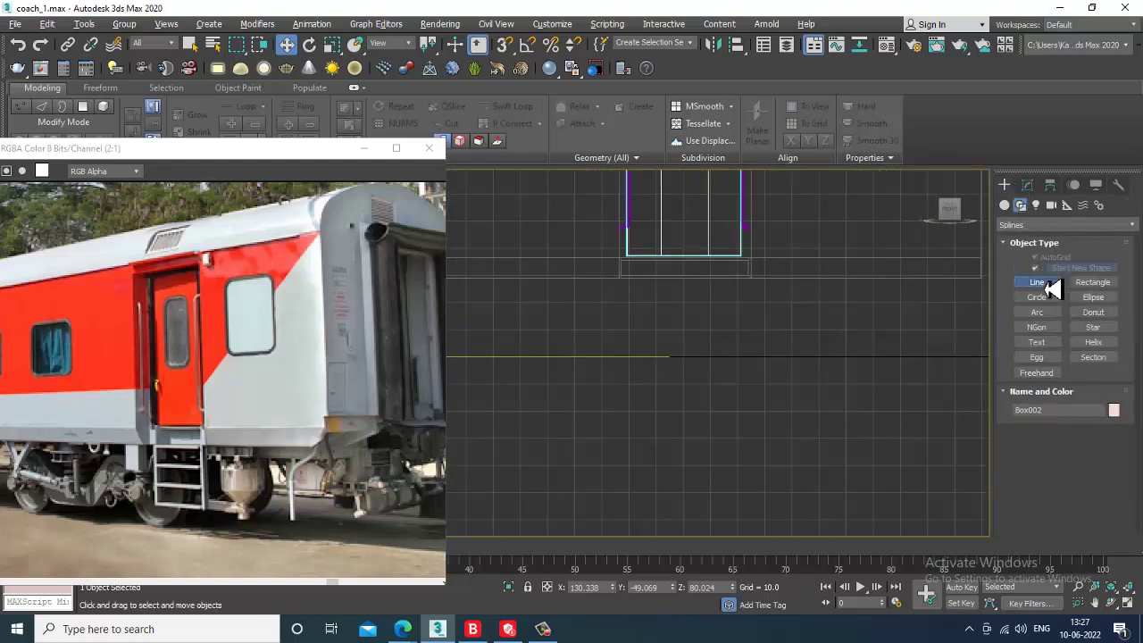
pyautogui.click(1038, 282)
pyautogui.click(1035, 257)
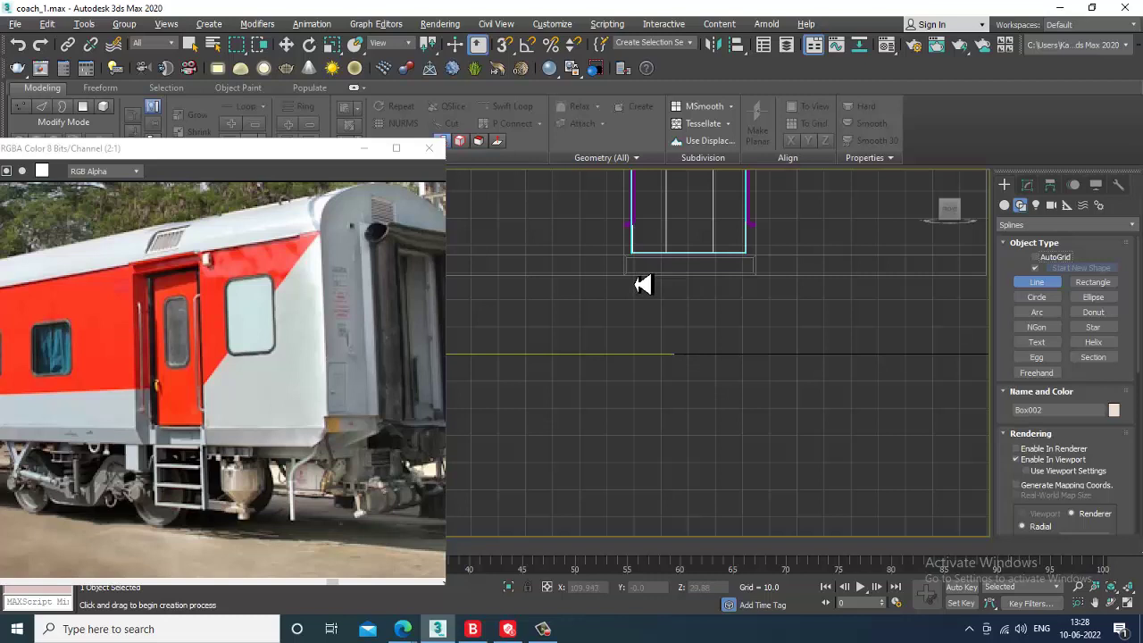
pyautogui.click(635, 277)
pyautogui.click(634, 394)
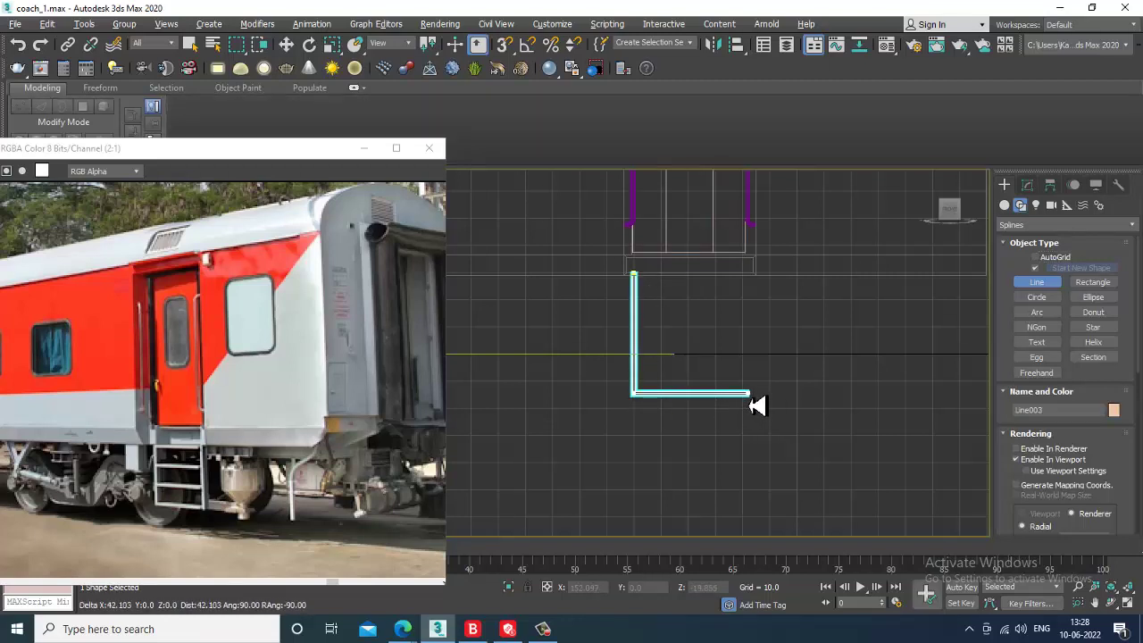
pyautogui.click(750, 394)
pyautogui.click(749, 282)
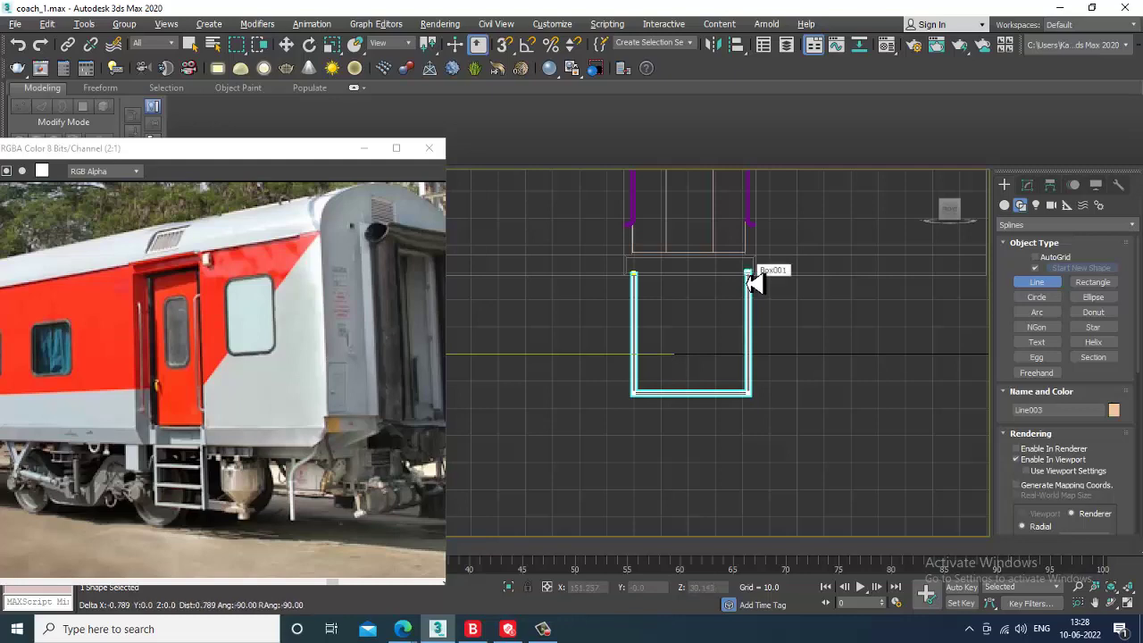
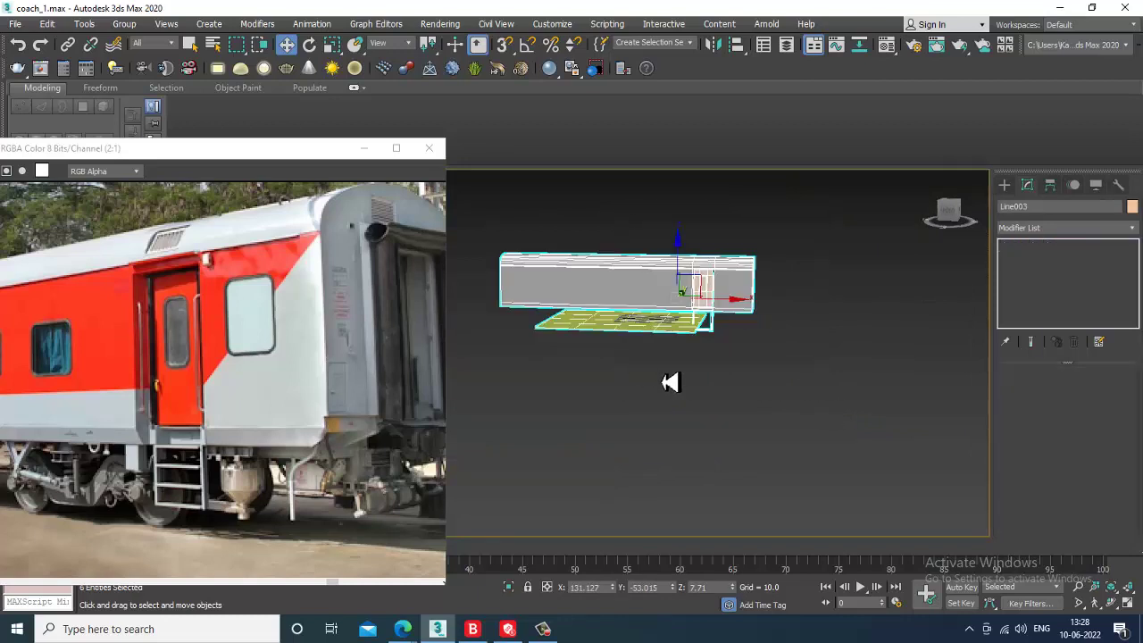
# Remove the ground plane from the selection of all objects and raise the coach parts slightly along Z
pyautogui.keyDown('alt'); pyautogui.moveTo(623, 361); pyautogui.dragTo(659, 336); pyautogui.keyUp('alt')
pyautogui.keyDown('alt'); pyautogui.moveTo(659, 338); pyautogui.dragTo(685, 334, button='middle'); pyautogui.keyUp('alt')
pyautogui.scroll(2, 685, 334)
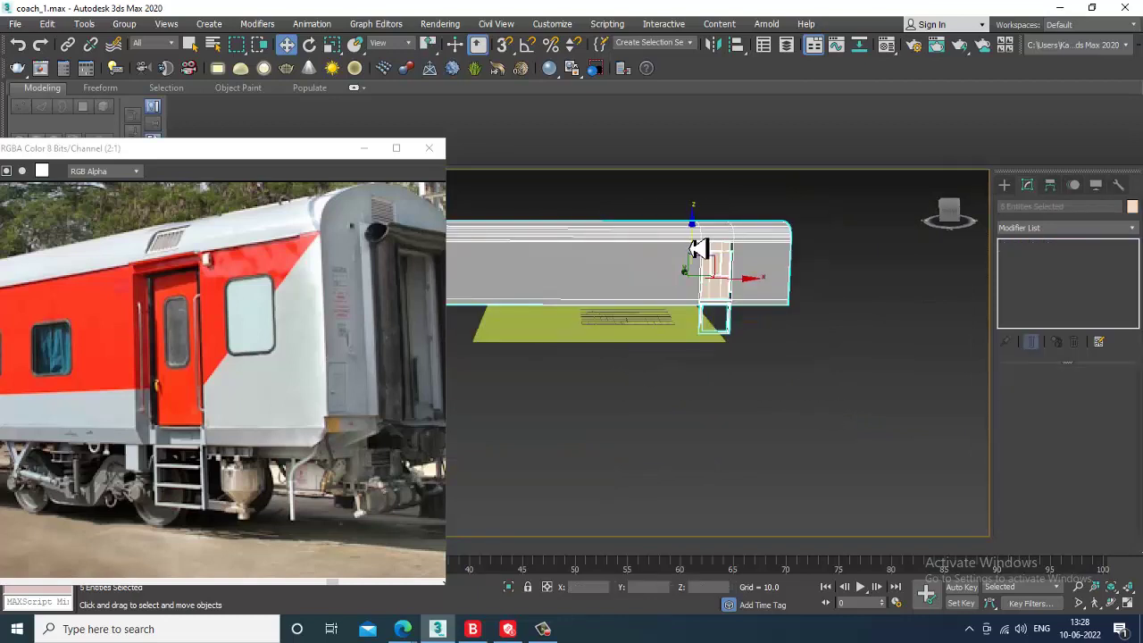
pyautogui.moveTo(692, 248); pyautogui.dragTo(692, 231)
pyautogui.keyDown('alt'); pyautogui.moveTo(831, 344); pyautogui.dragTo(840, 390, button='middle'); pyautogui.keyUp('alt')
pyautogui.click(801, 343)
# Lower the two top vertices of the U-shaped step frame slightly and convert the frame to Editable Poly
pyautogui.scroll(5, 801, 343)
pyautogui.click(674, 311)
pyautogui.keyDown('alt'); pyautogui.moveTo(674, 310); pyautogui.dragTo(688, 364, button='middle'); pyautogui.keyUp('alt')
pyautogui.moveTo(753, 278); pyautogui.dragTo(746, 270)
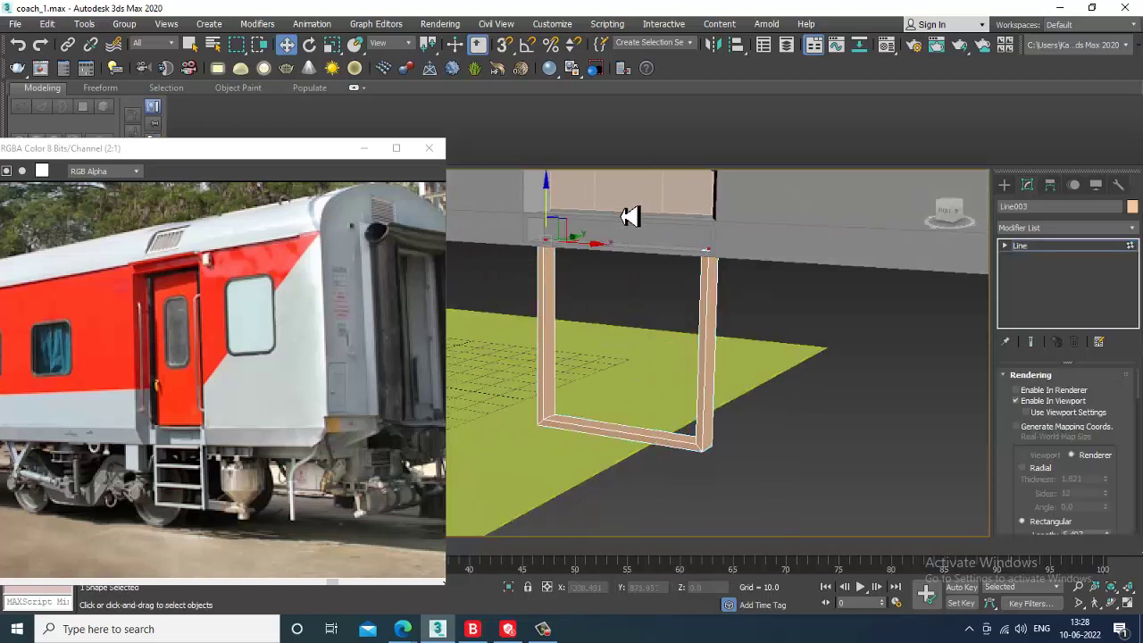
pyautogui.moveTo(549, 209); pyautogui.dragTo(551, 215)
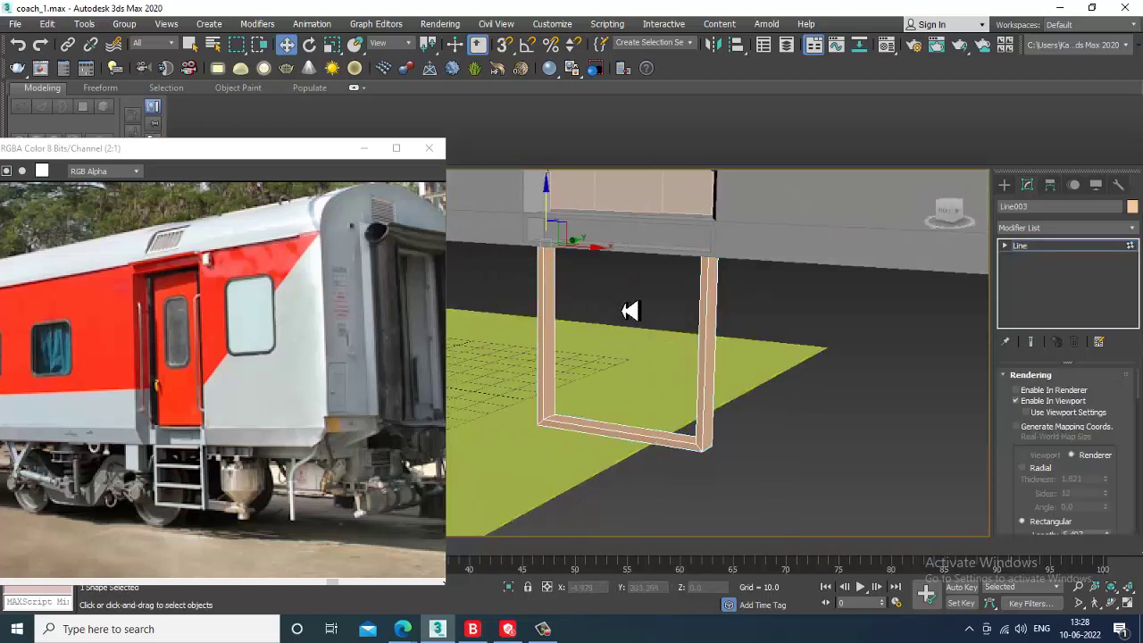
pyautogui.rightClick(717, 299)
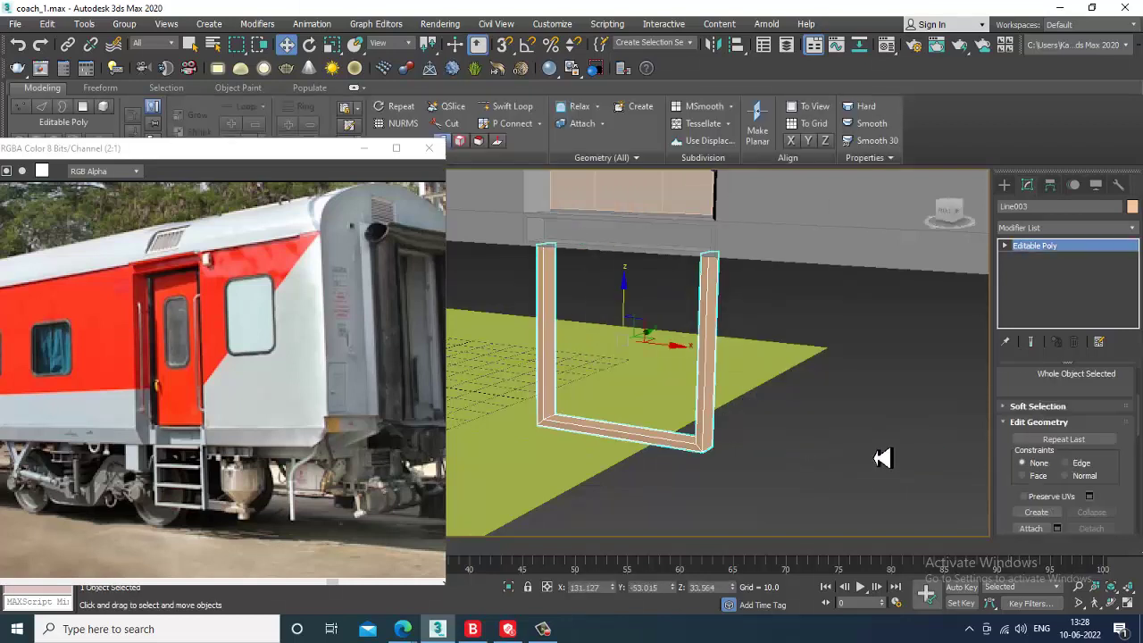
# Connect the long edges of both uprights of the step frame with 2 segments
pyautogui.press('2')
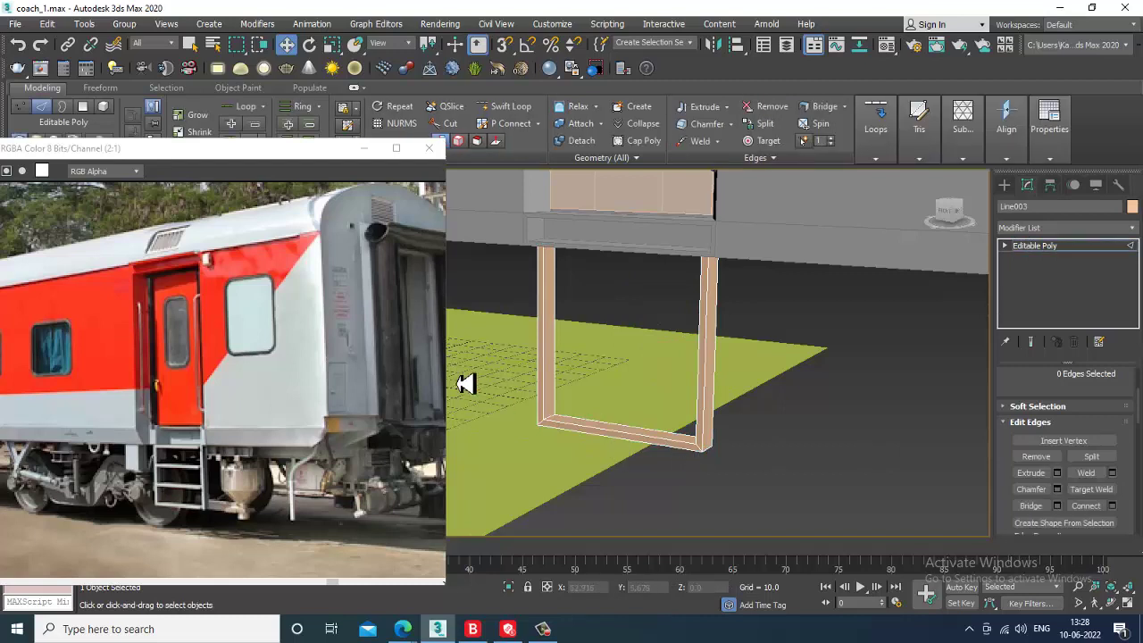
pyautogui.moveTo(485, 330); pyautogui.dragTo(833, 349)
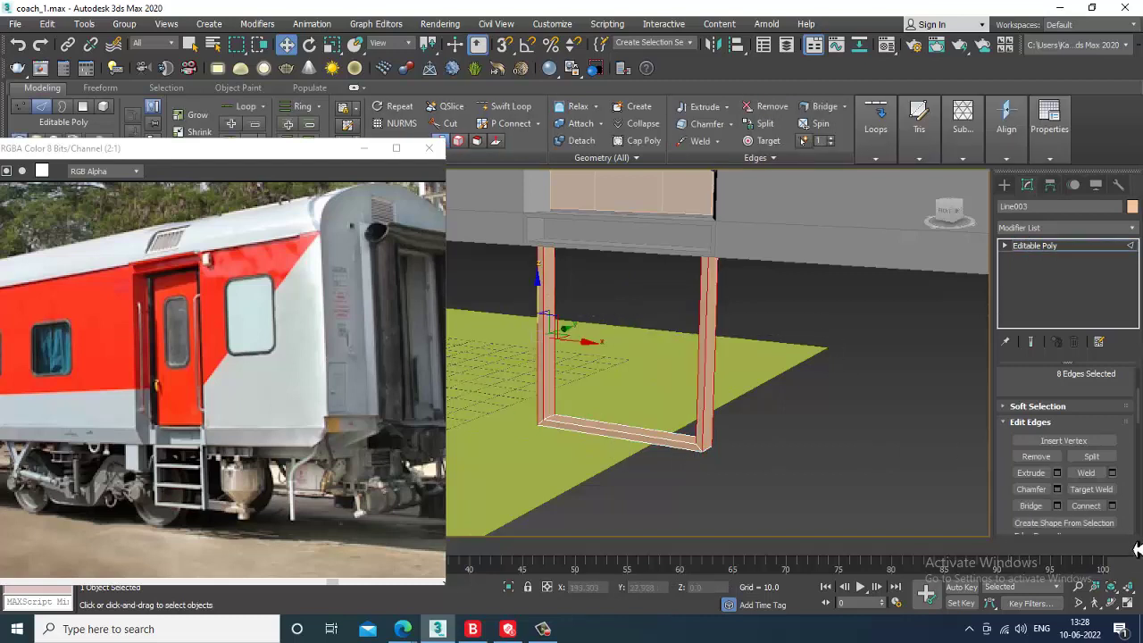
pyautogui.click(1112, 506)
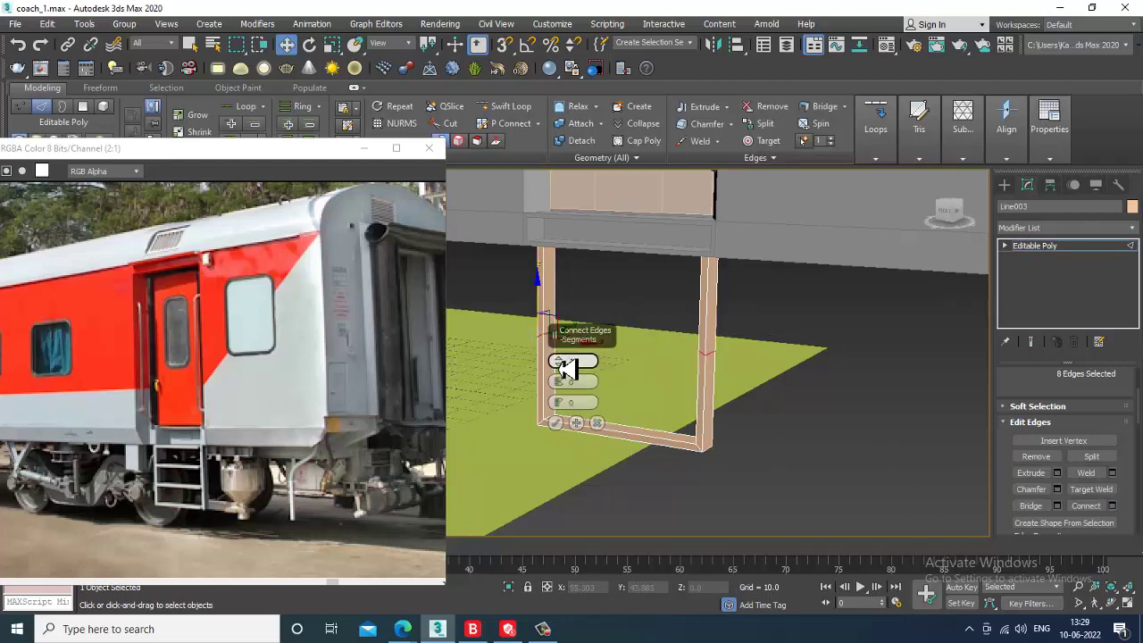
pyautogui.click(556, 423)
# In the front view, flatten the upper row of new upright vertices vertically and raise it near the frame's top
pyautogui.hotkey('alt', 'w')
pyautogui.moveTo(797, 244); pyautogui.dragTo(766, 299, button='middle')
pyautogui.hotkey('alt', 'w')
pyautogui.press('1')
pyautogui.moveTo(524, 335); pyautogui.dragTo(766, 386)
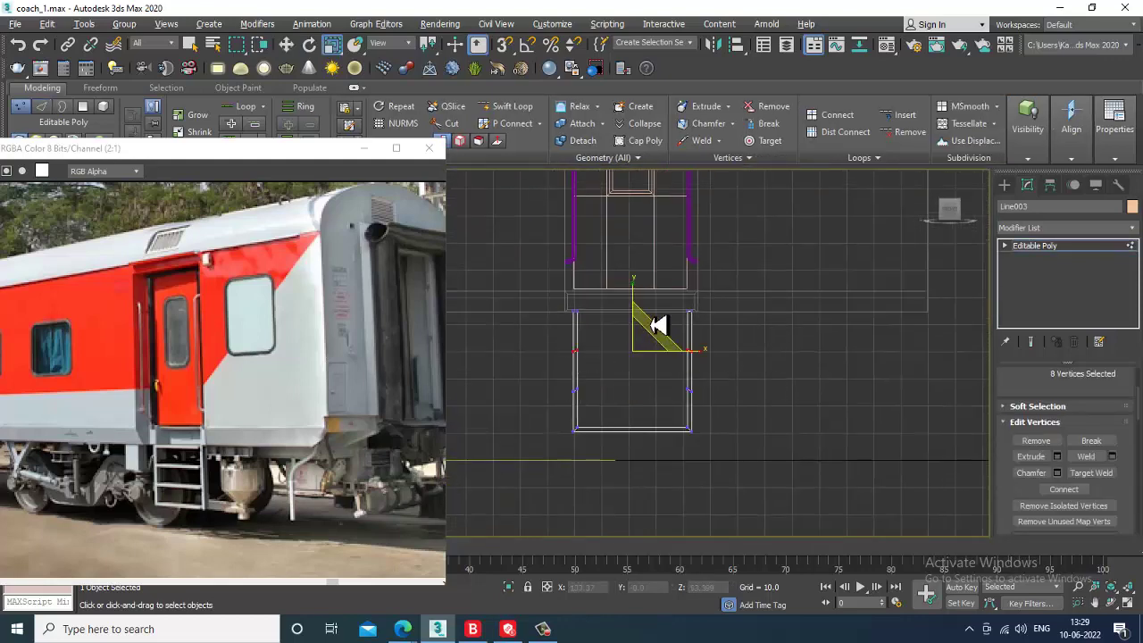
pyautogui.press('r')
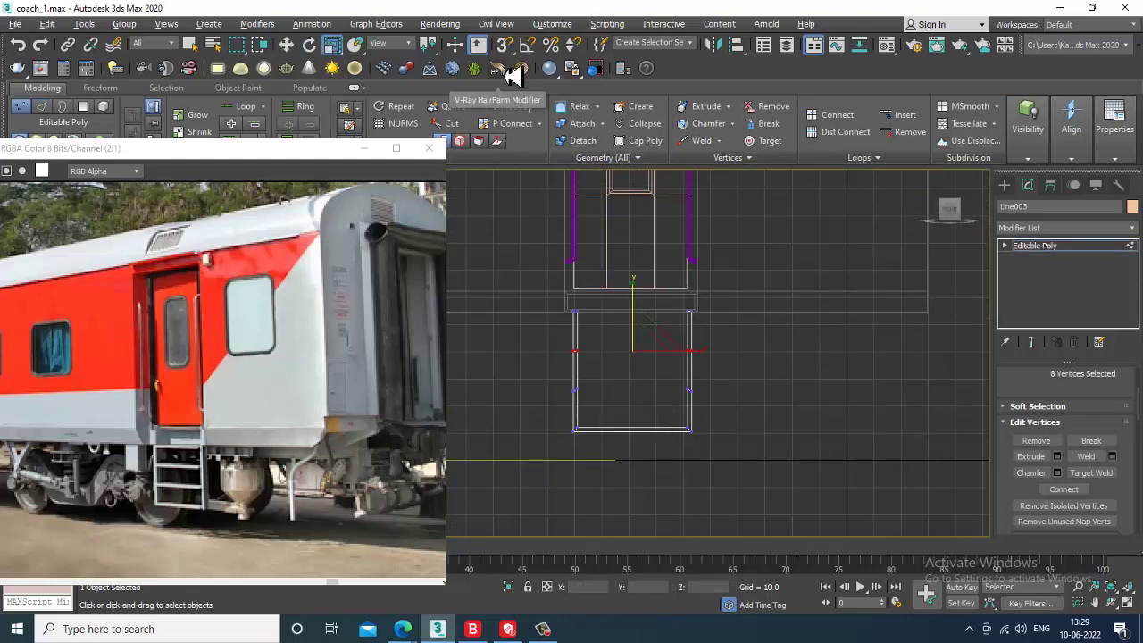
pyautogui.press('w')
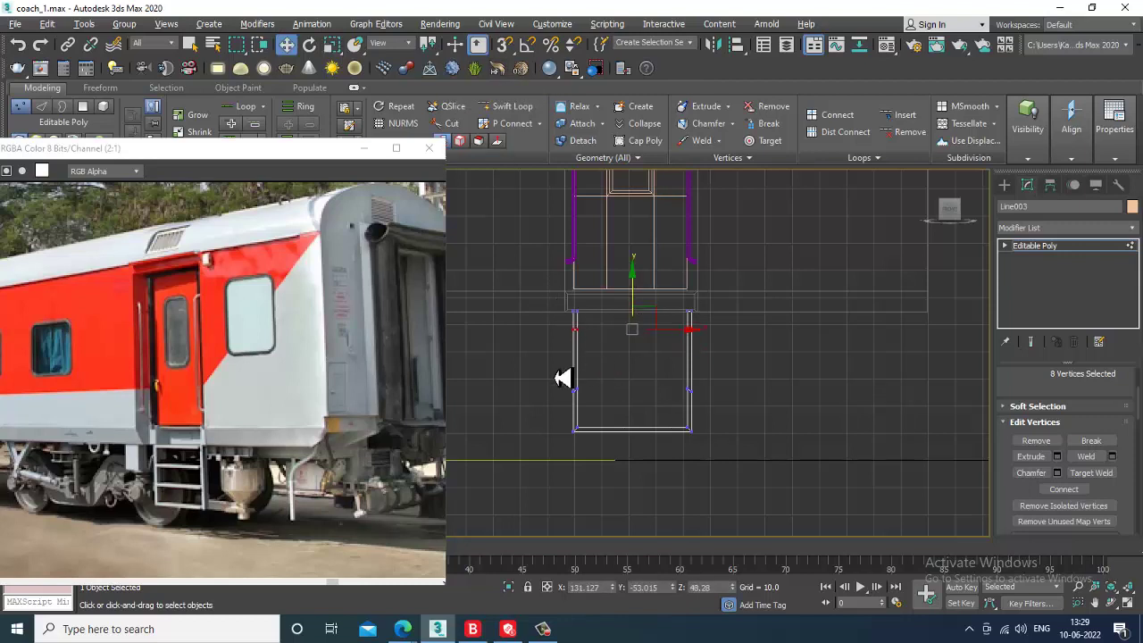
# Flatten the lower row of upright vertices and move it up to just beneath the upper row
pyautogui.moveTo(559, 378); pyautogui.dragTo(710, 415)
pyautogui.press('r')
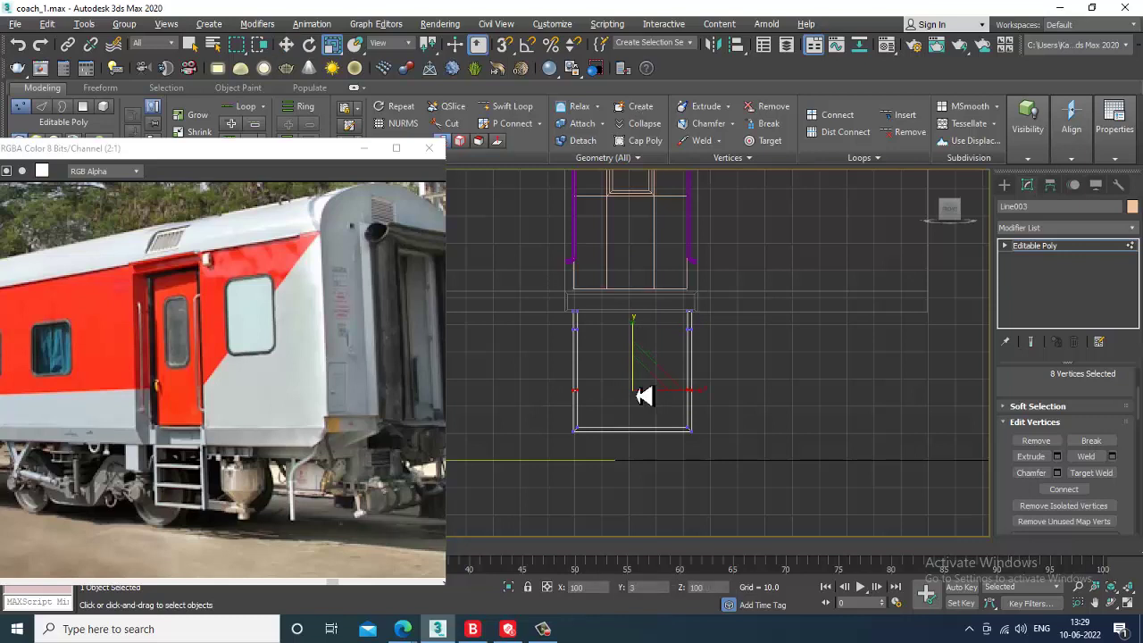
pyautogui.scroll(4, 642, 433)
pyautogui.moveTo(631, 431); pyautogui.dragTo(665, 474, button='middle')
pyautogui.press('w')
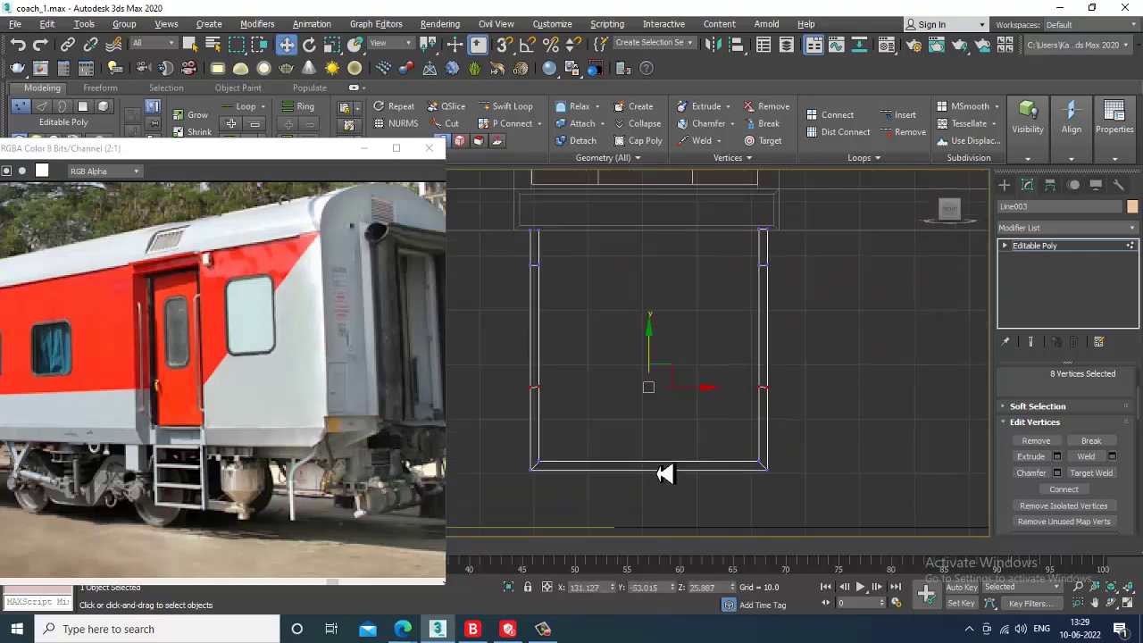
pyautogui.press('r')
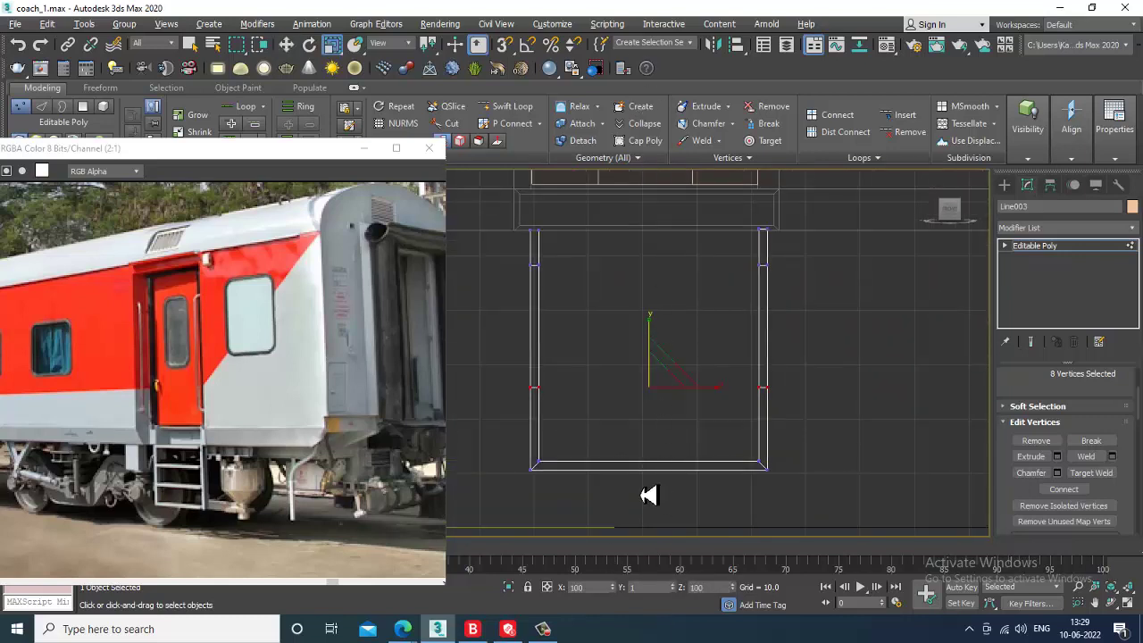
pyautogui.press('w')
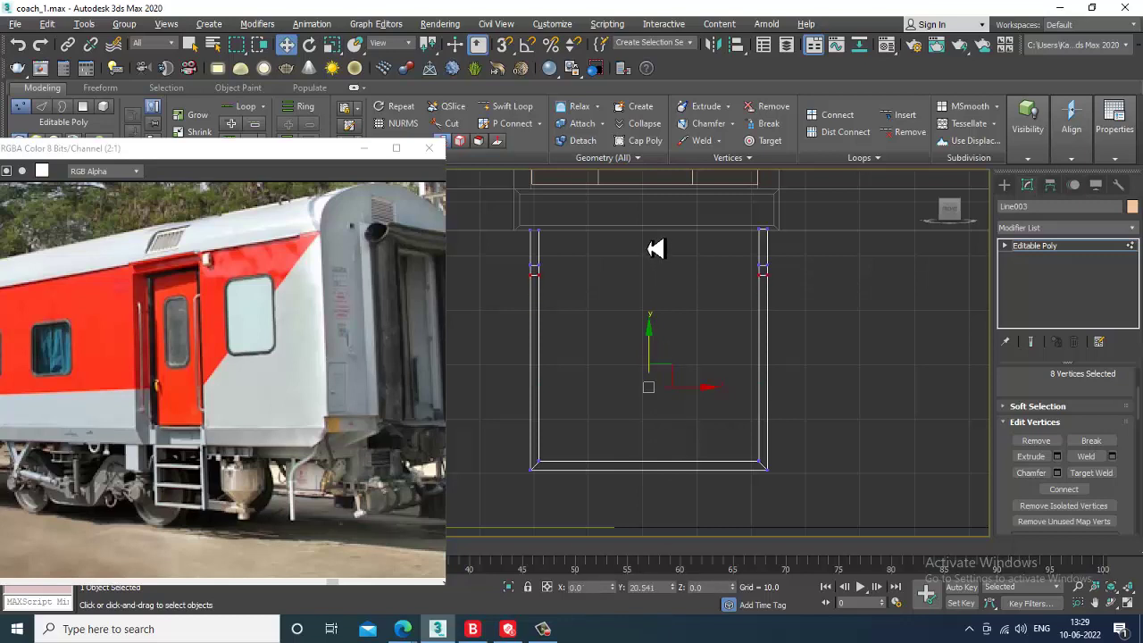
# Connect the upright edges below the close pair of vertex rows with 2 more segments
pyautogui.press('2')
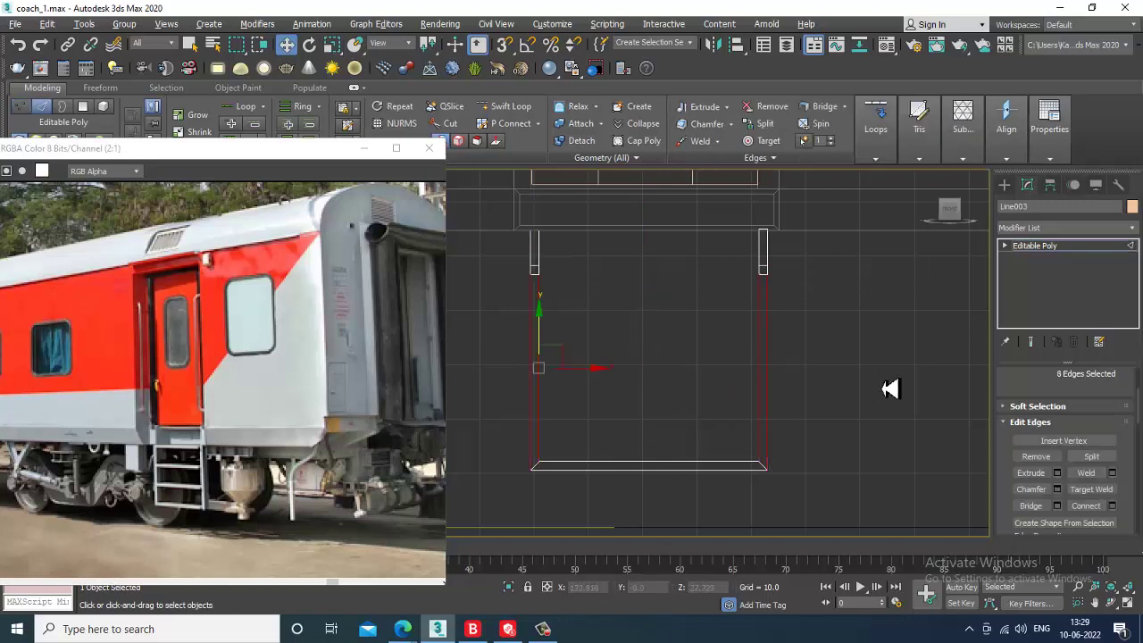
pyautogui.click(1112, 506)
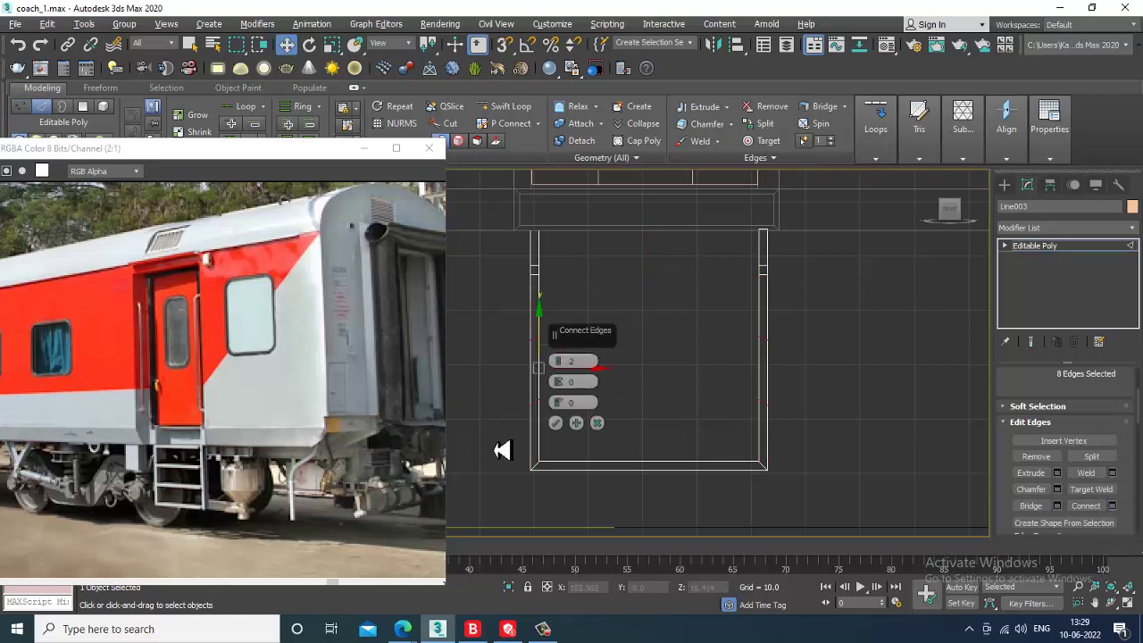
pyautogui.click(575, 424)
# Flatten each of the two newly added vertex rows on the uprights vertically so they are level
pyautogui.press('1')
pyautogui.press('r')
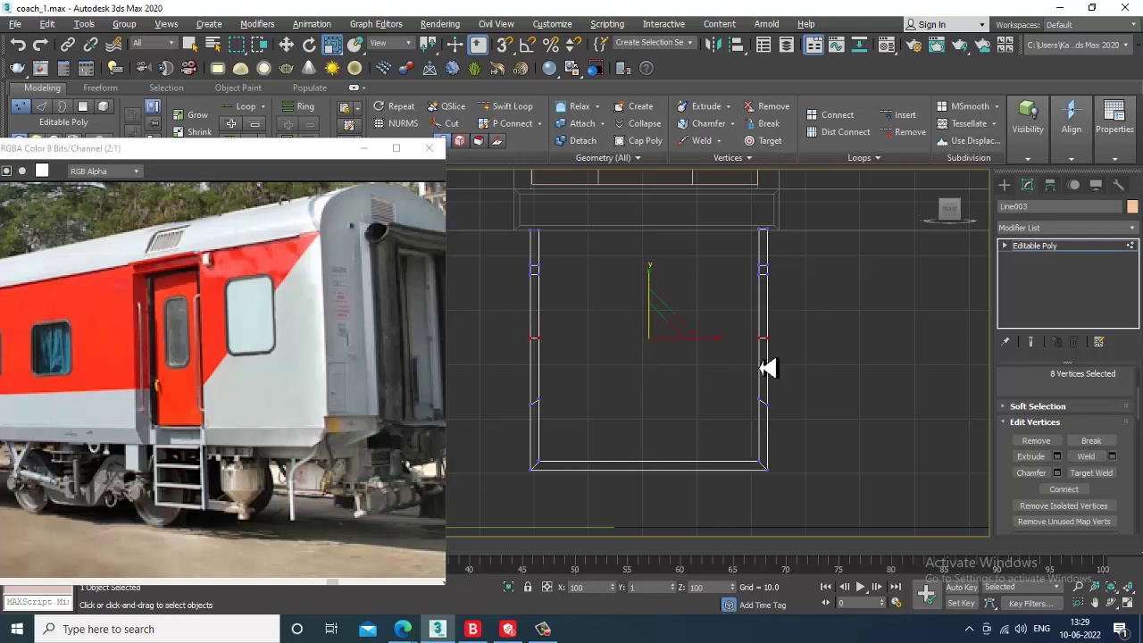
pyautogui.moveTo(769, 368); pyautogui.dragTo(770, 490)
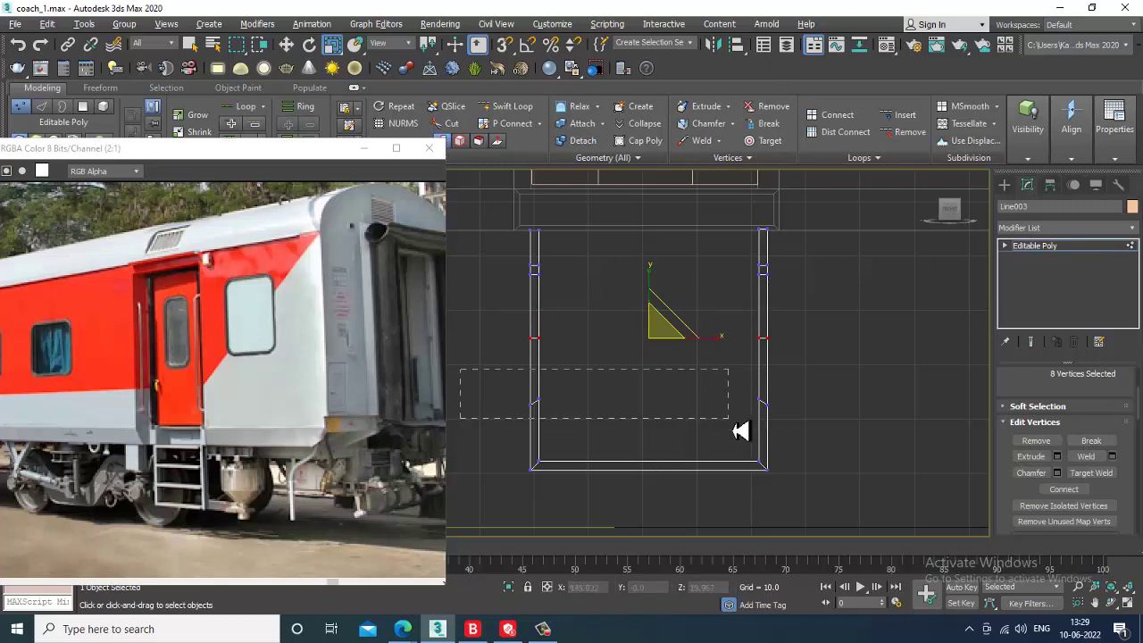
pyautogui.moveTo(740, 431); pyautogui.dragTo(800, 453)
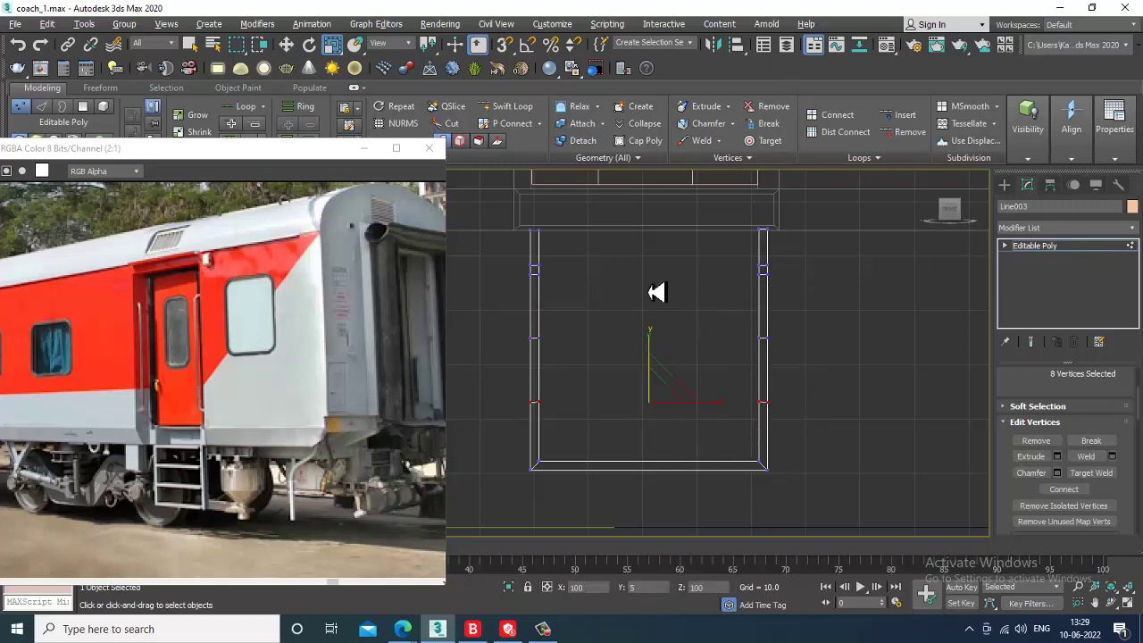
pyautogui.moveTo(581, 227); pyautogui.dragTo(554, 101)
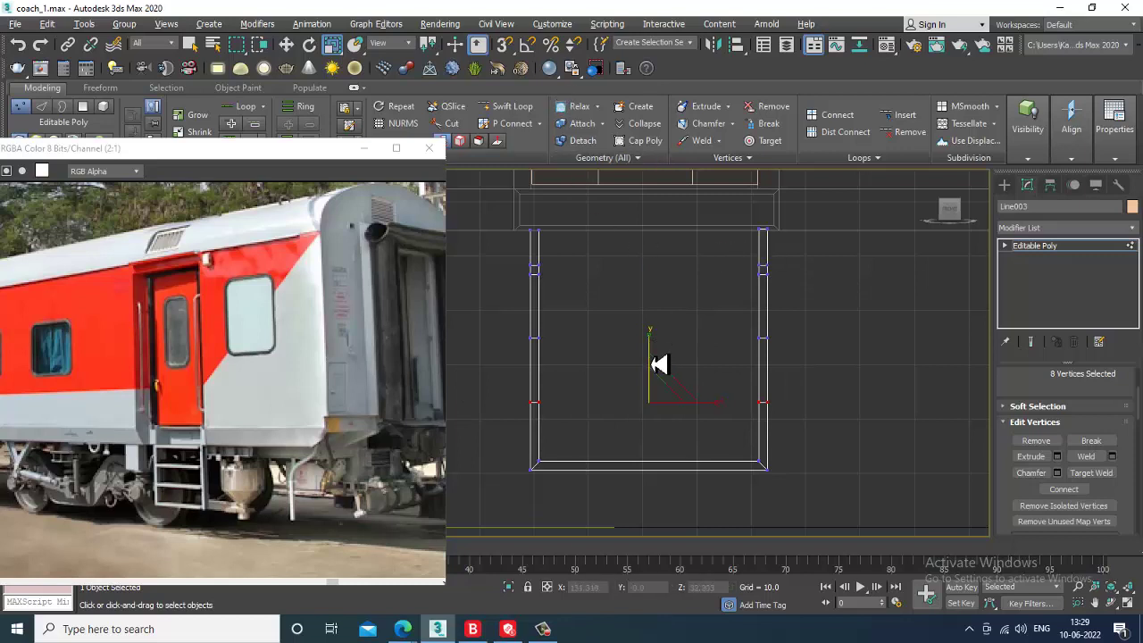
# Raise the lowest added row to just beneath the one above it, and lower that pair to Z about 27
pyautogui.press('w')
pyautogui.moveTo(659, 398); pyautogui.dragTo(667, 321)
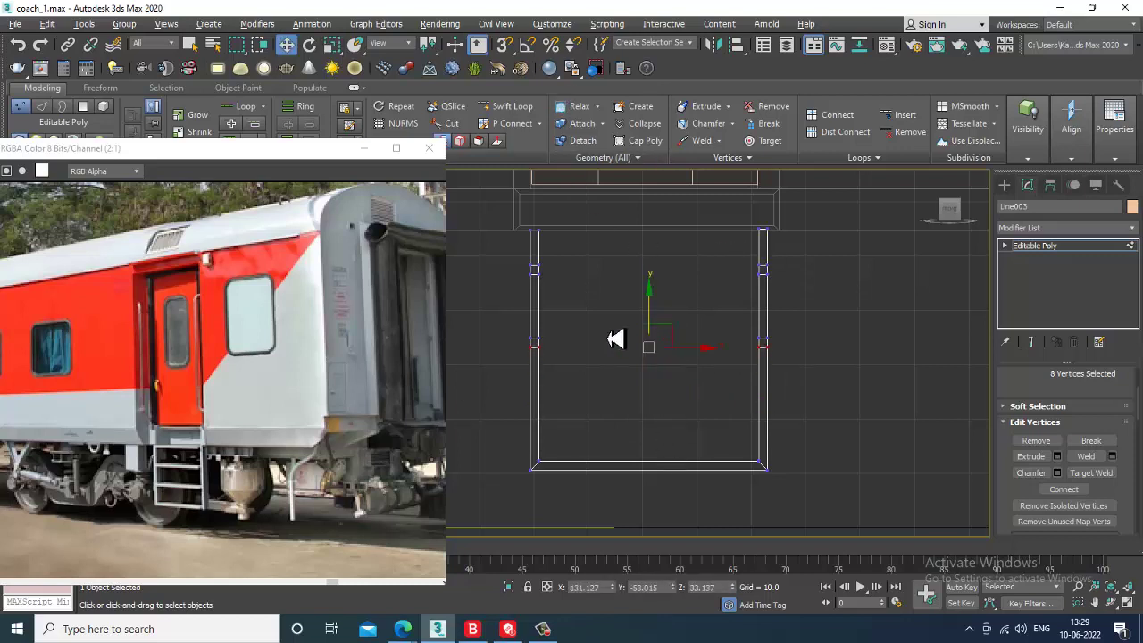
pyautogui.moveTo(551, 339); pyautogui.dragTo(781, 378)
pyautogui.moveTo(657, 318); pyautogui.dragTo(675, 354)
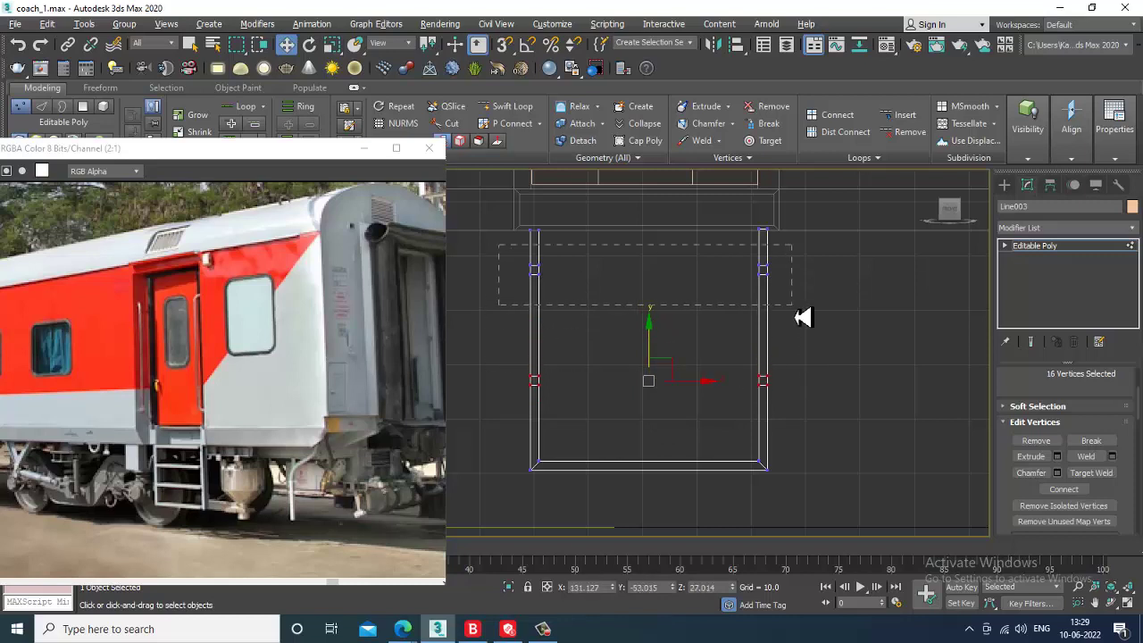
pyautogui.moveTo(802, 318); pyautogui.dragTo(803, 317)
# Bridge the facing inner polygons between the upper pair of rows to form the ladder's upper rung
pyautogui.keyDown('alt'); pyautogui.moveTo(666, 262); pyautogui.dragTo(656, 386, button='middle'); pyautogui.keyUp('alt')
pyautogui.press('4')
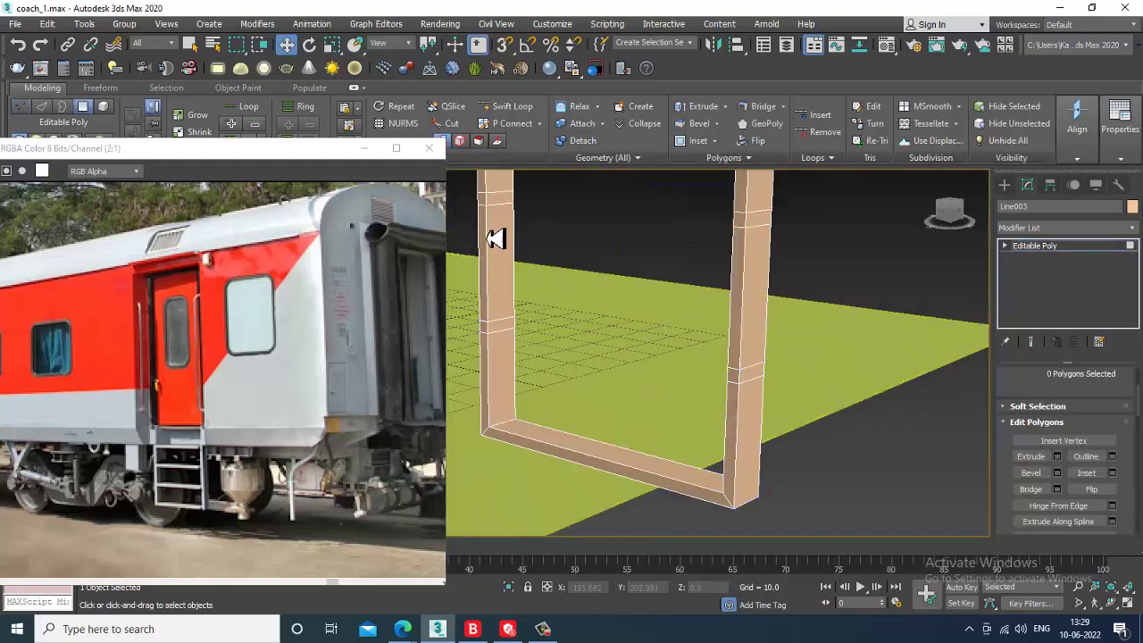
pyautogui.click(502, 214)
pyautogui.keyDown('alt'); pyautogui.moveTo(502, 214); pyautogui.dragTo(762, 283, button='middle'); pyautogui.keyUp('alt')
pyautogui.keyDown('ctrl'); pyautogui.click(760, 260); pyautogui.keyUp('ctrl')
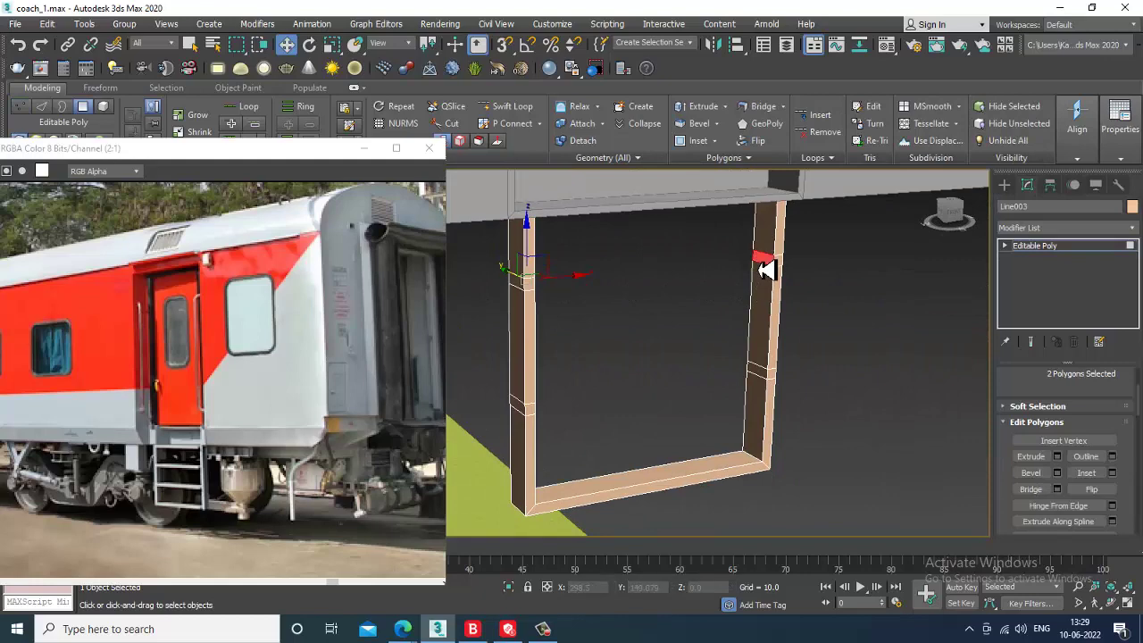
pyautogui.click(1031, 489)
# Bridge the facing inner polygons at the lower pair of rows as a second rung and leave polygon editing
pyautogui.click(761, 371)
pyautogui.keyDown('alt'); pyautogui.moveTo(710, 384); pyautogui.dragTo(599, 376, button='middle'); pyautogui.keyUp('alt')
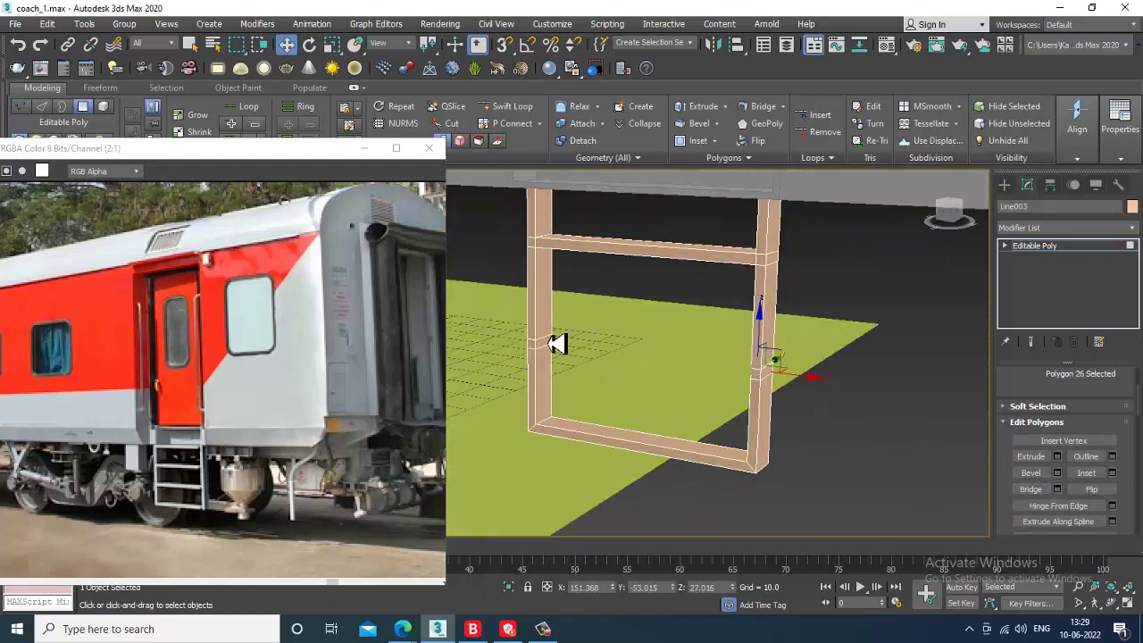
pyautogui.keyDown('ctrl'); pyautogui.click(552, 353); pyautogui.keyUp('ctrl')
pyautogui.click(1031, 489)
pyautogui.scroll(-5, 865, 402)
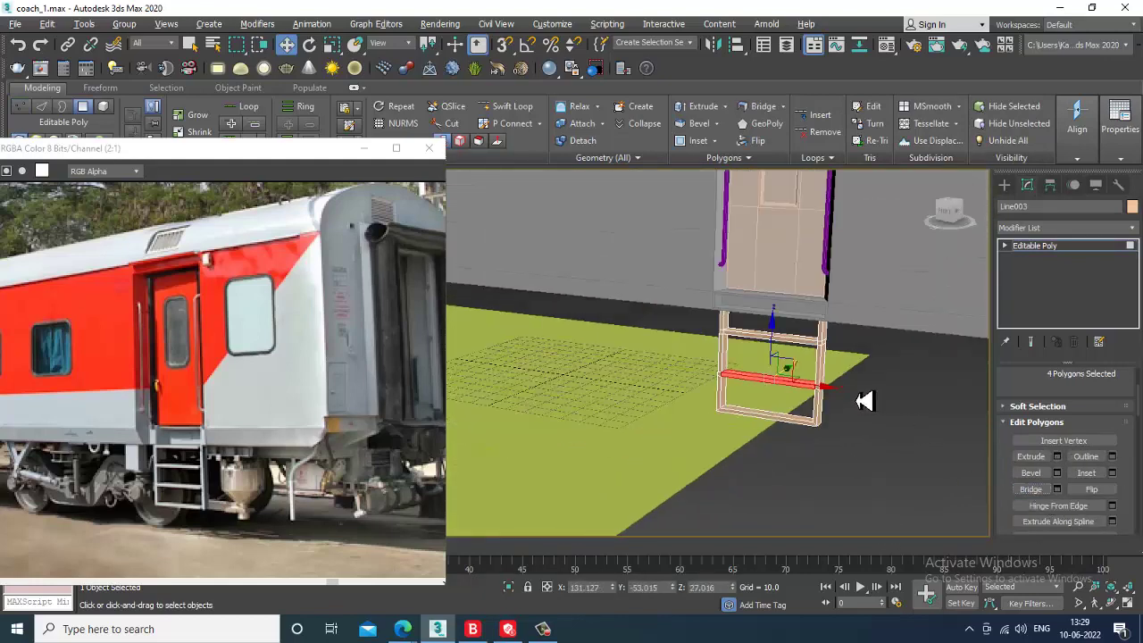
pyautogui.keyDown('alt'); pyautogui.moveTo(864, 402); pyautogui.dragTo(888, 408, button='middle'); pyautogui.keyUp('alt')
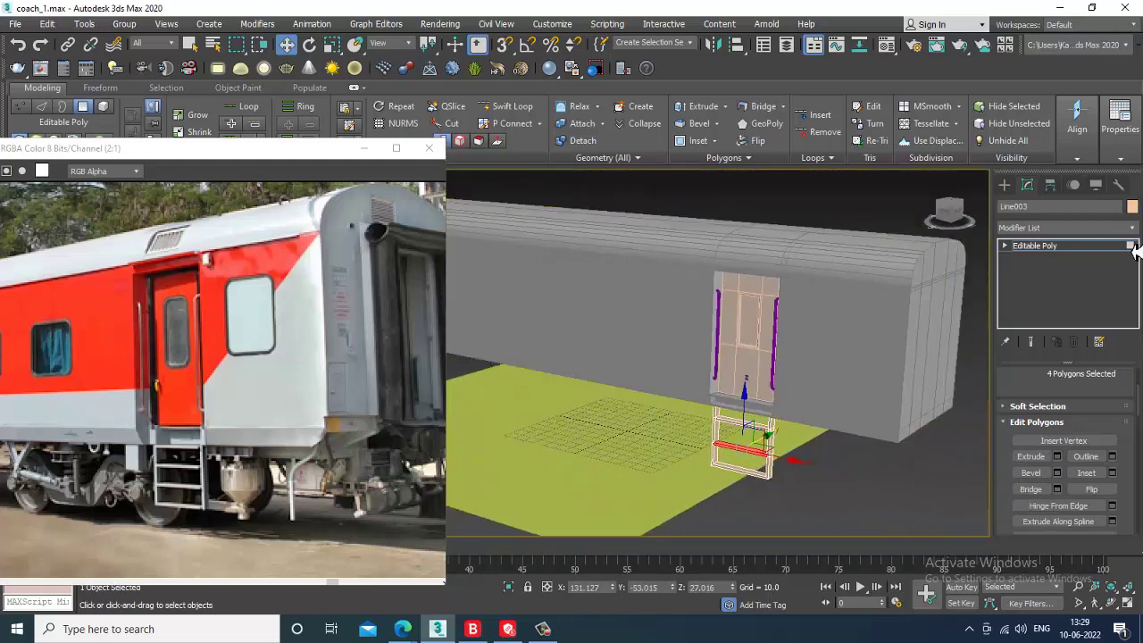
pyautogui.click(1098, 256)
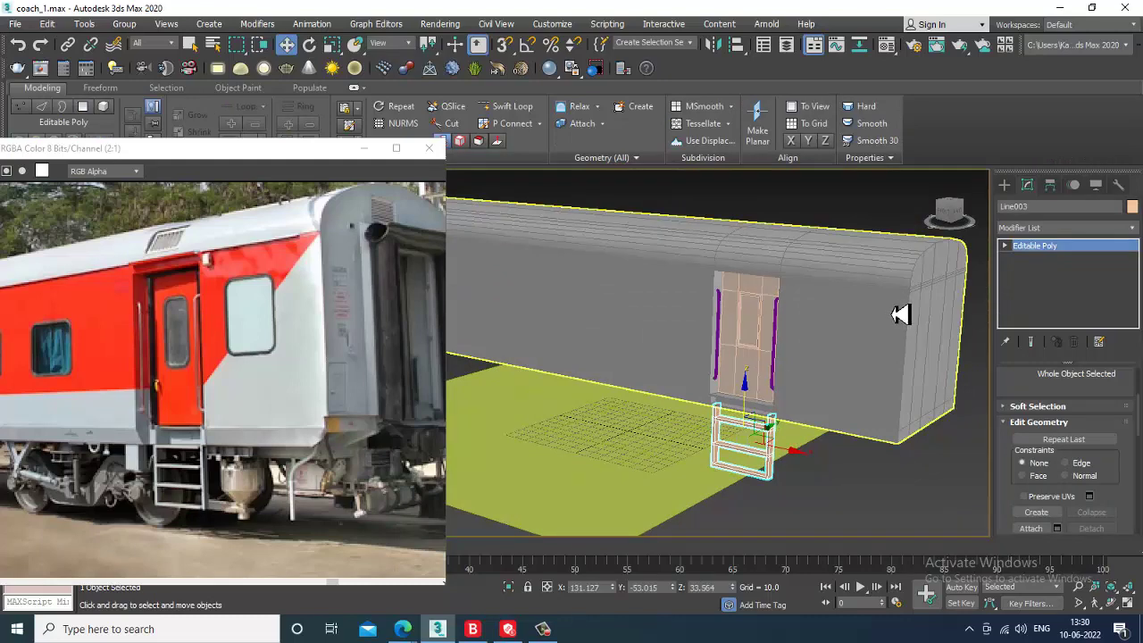
# Move the reference photo window aside, select the coach body and compare its side and end with the photo
pyautogui.scroll(-5, 901, 315)
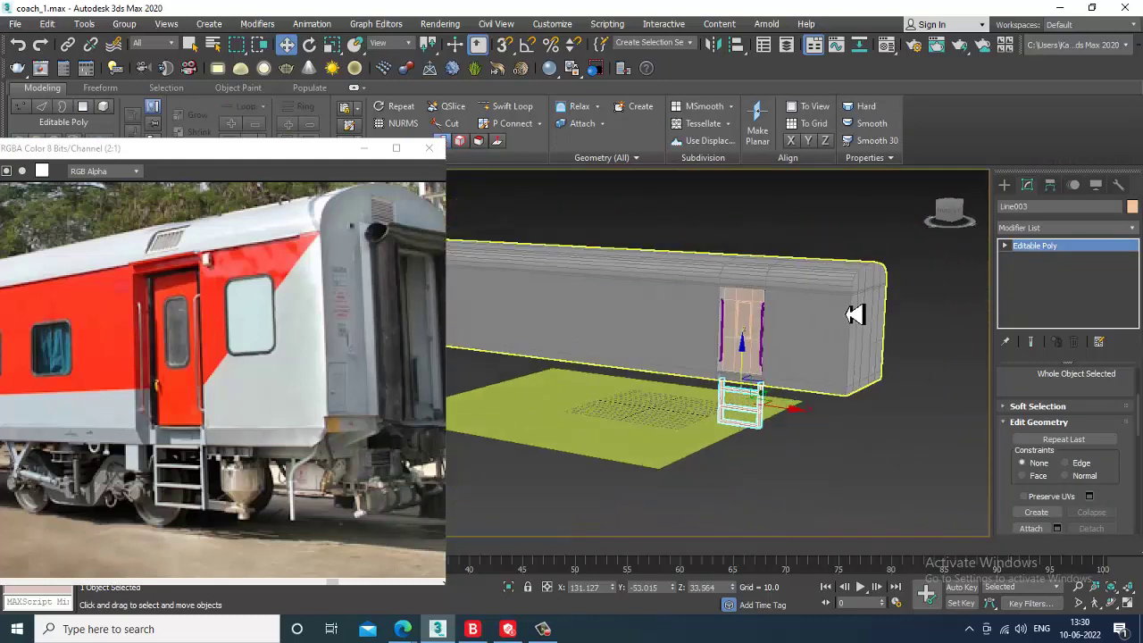
pyautogui.keyDown('alt'); pyautogui.moveTo(856, 314); pyautogui.dragTo(821, 343, button='middle'); pyautogui.keyUp('alt')
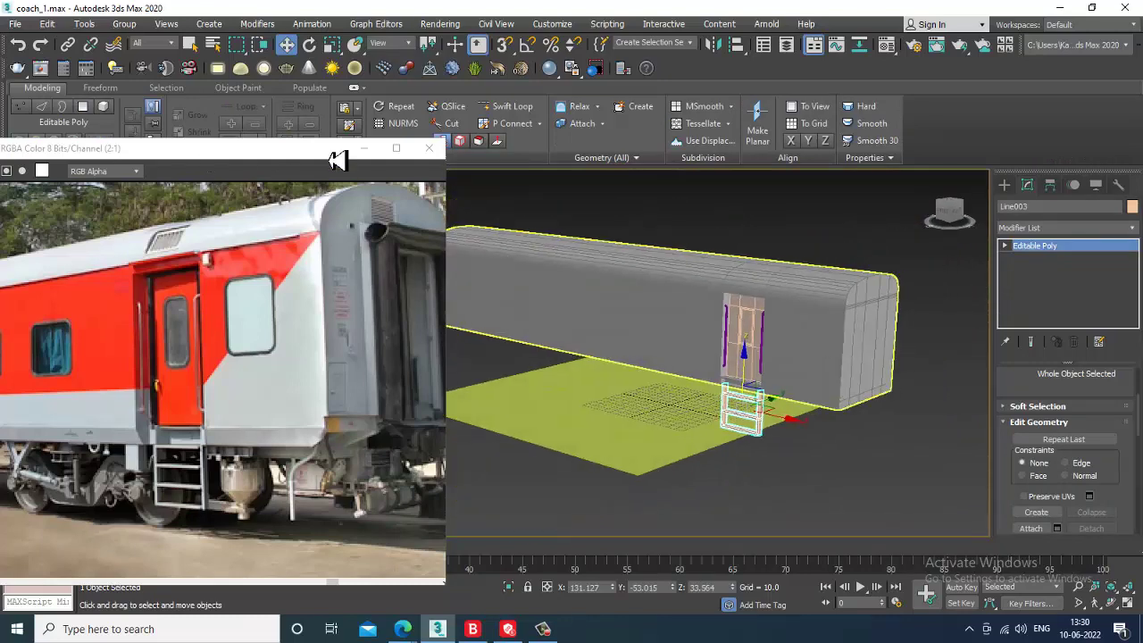
pyautogui.moveTo(337, 159); pyautogui.dragTo(242, 159)
pyautogui.moveTo(544, 324)
pyautogui.keyDown('alt'); pyautogui.mouseDown(button='middle')
pyautogui.moveTo(702, 396)
pyautogui.moveTo(783, 401)
pyautogui.moveTo(554, 342)
pyautogui.mouseUp(button='middle'); pyautogui.keyUp('alt')
pyautogui.click(565, 340)
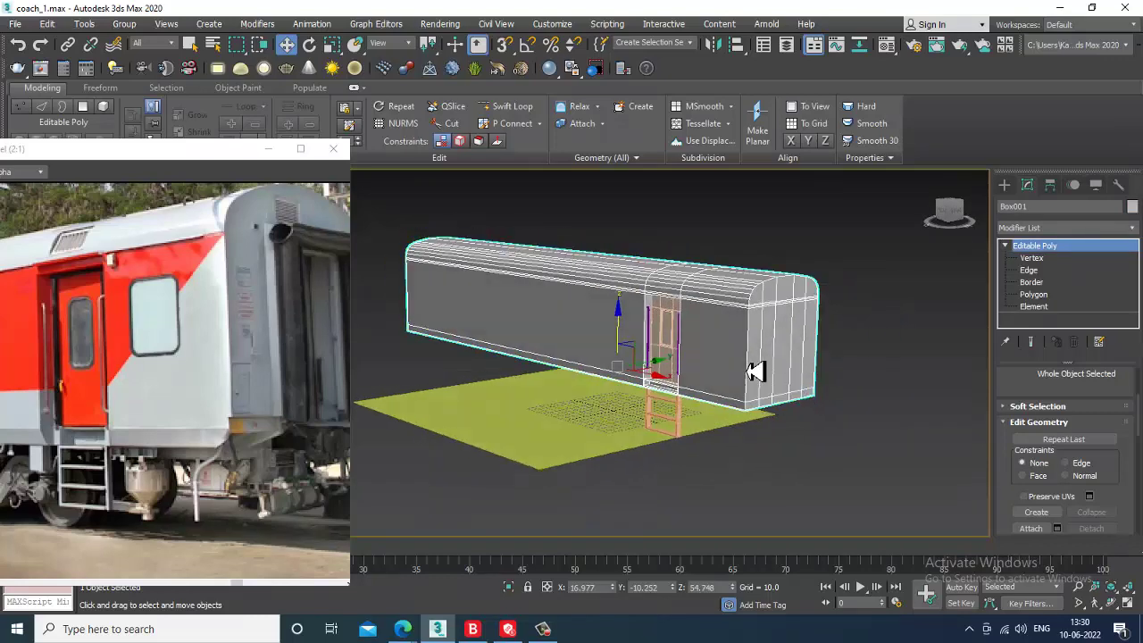
pyautogui.keyDown('alt'); pyautogui.moveTo(755, 371); pyautogui.dragTo(753, 383, button='middle'); pyautogui.keyUp('alt')
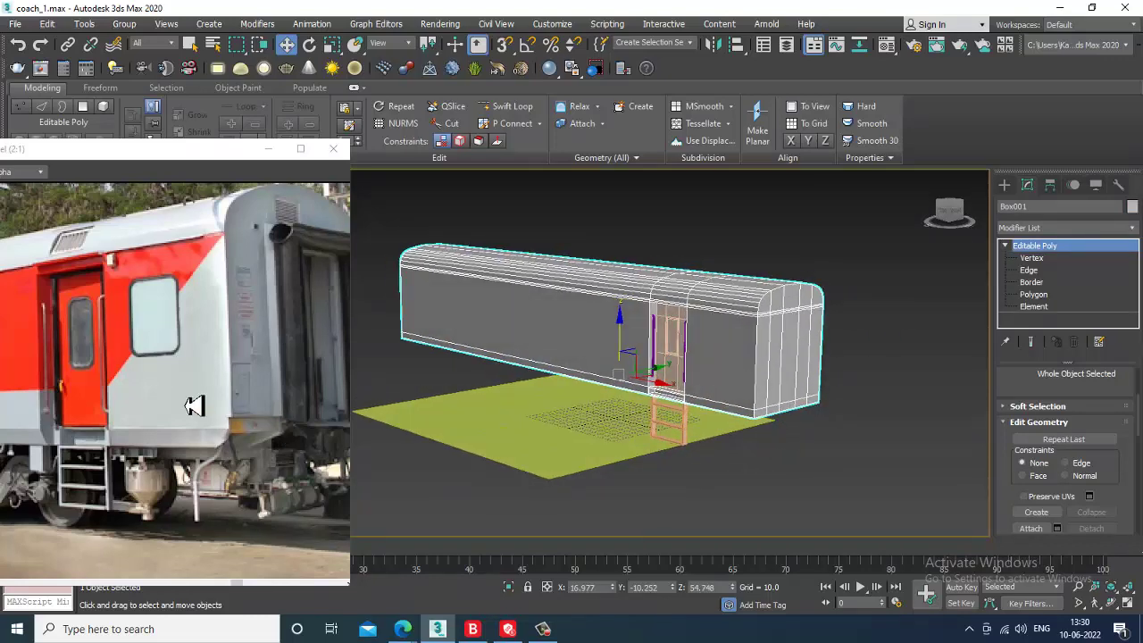
pyautogui.scroll(-1, 186, 399)
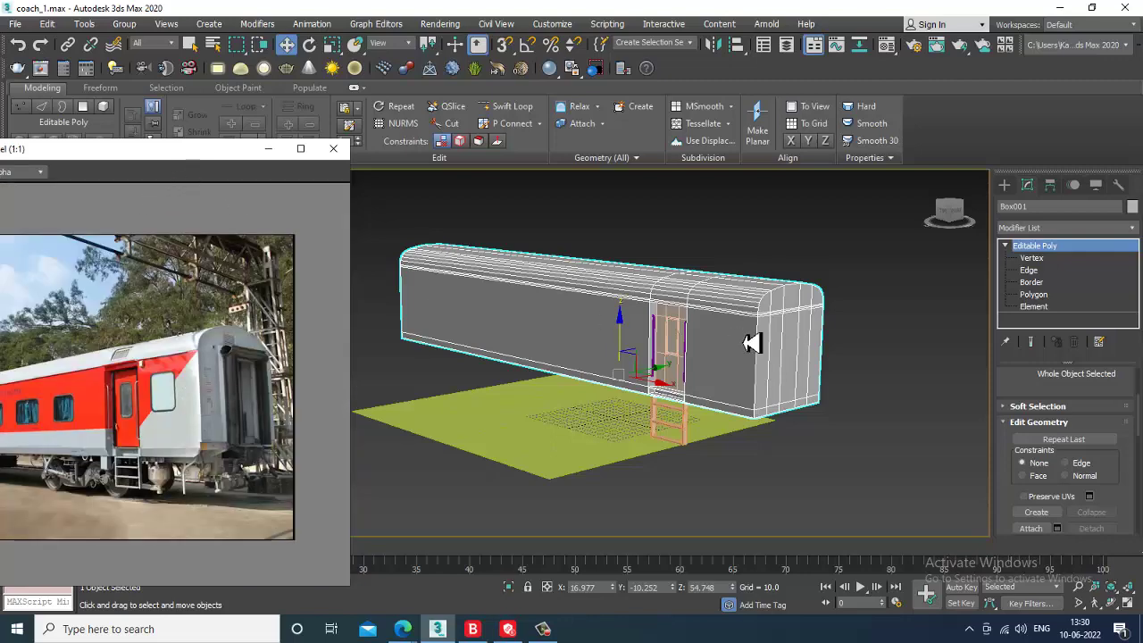
pyautogui.keyDown('alt'); pyautogui.moveTo(753, 343); pyautogui.dragTo(893, 408, button='middle'); pyautogui.keyUp('alt')
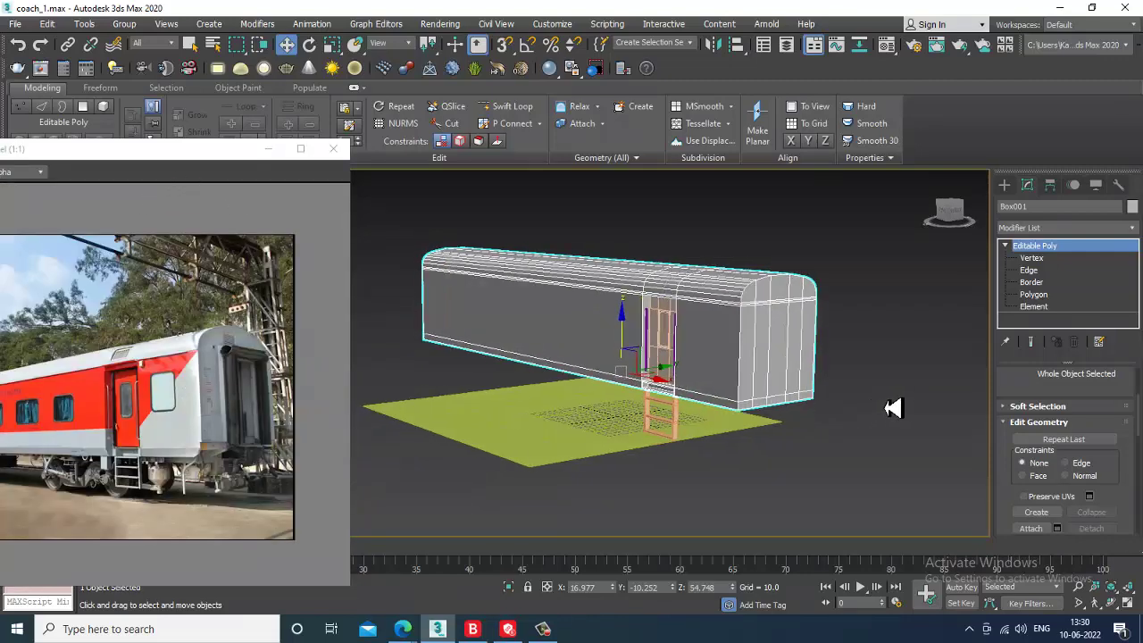